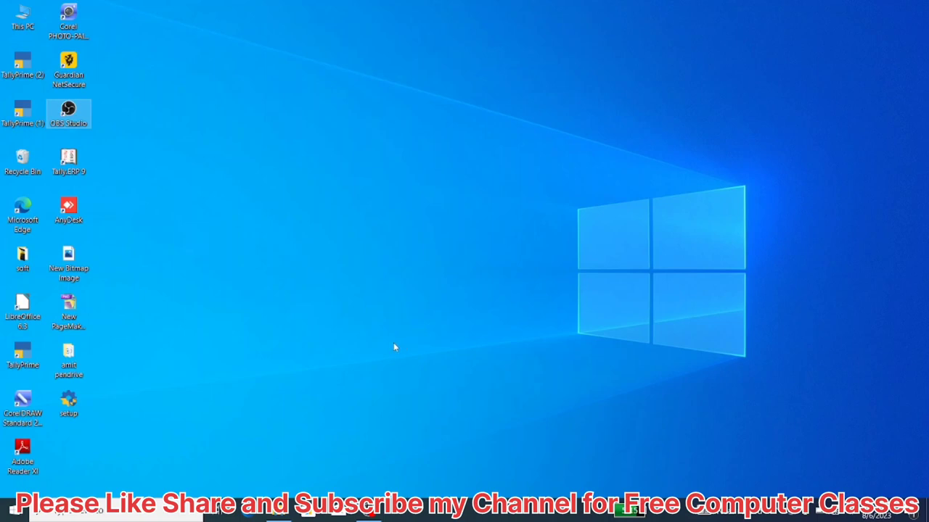
# Launch Word from the Start search with a blank document, maximize the window and return from File.
pyautogui.click(97, 510)
pyautogui.write('w')
pyautogui.press('Return')
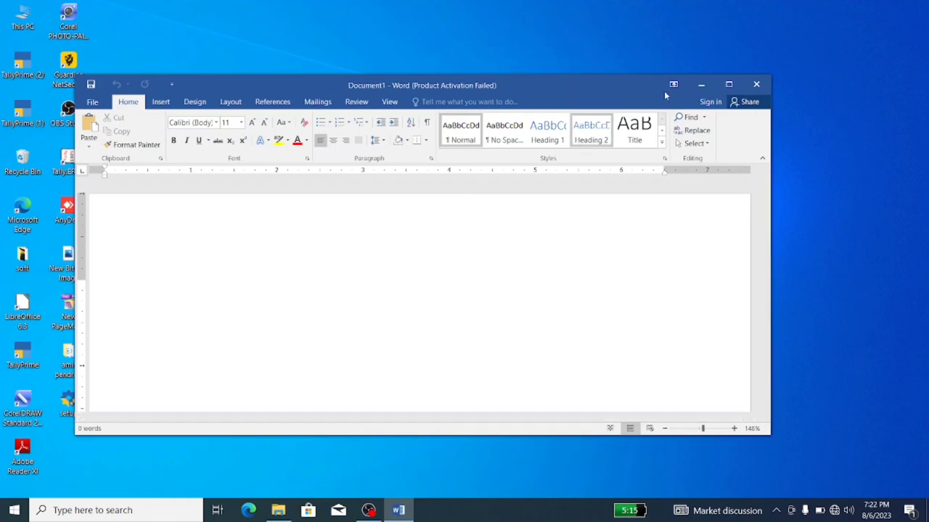
pyautogui.click(726, 89)
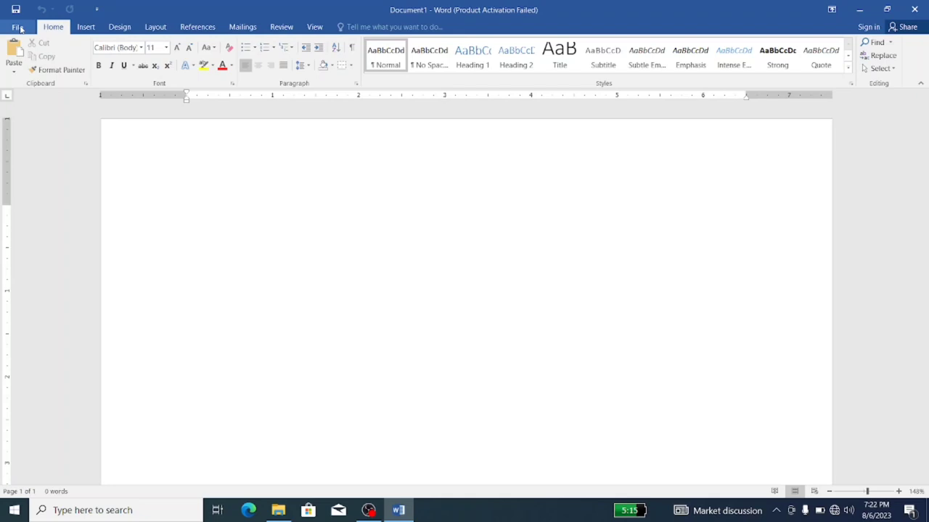
pyautogui.click(18, 27)
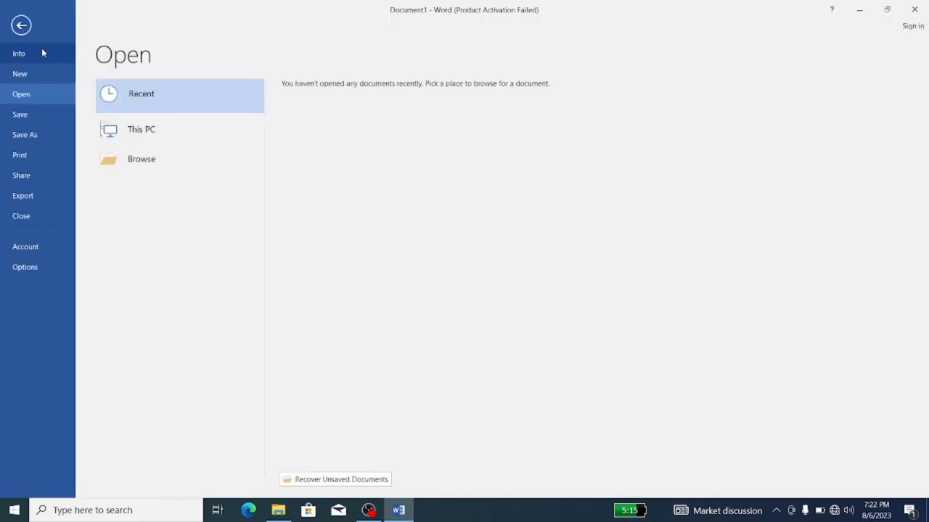
pyautogui.click(20, 26)
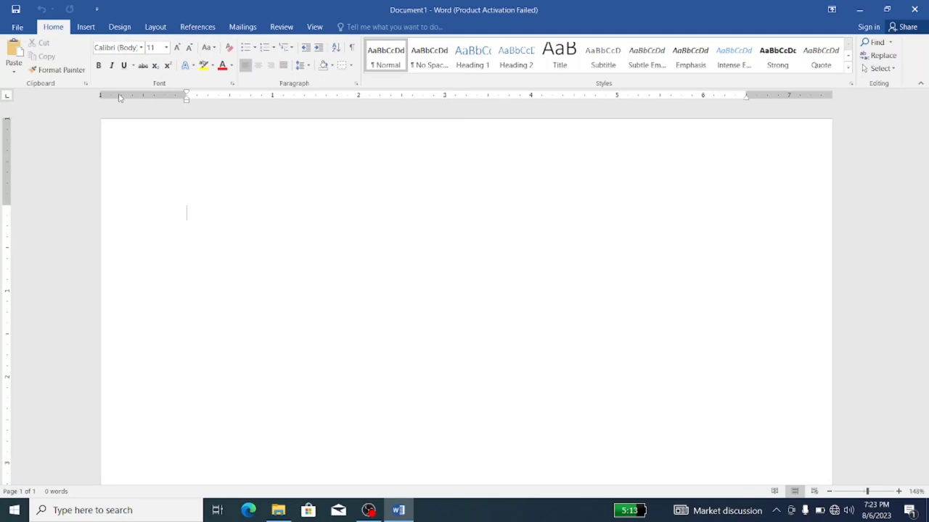
# Generate five paragraphs of sample text with the =rand() formula.
pyautogui.write('=rand()')
pyautogui.press('Return')
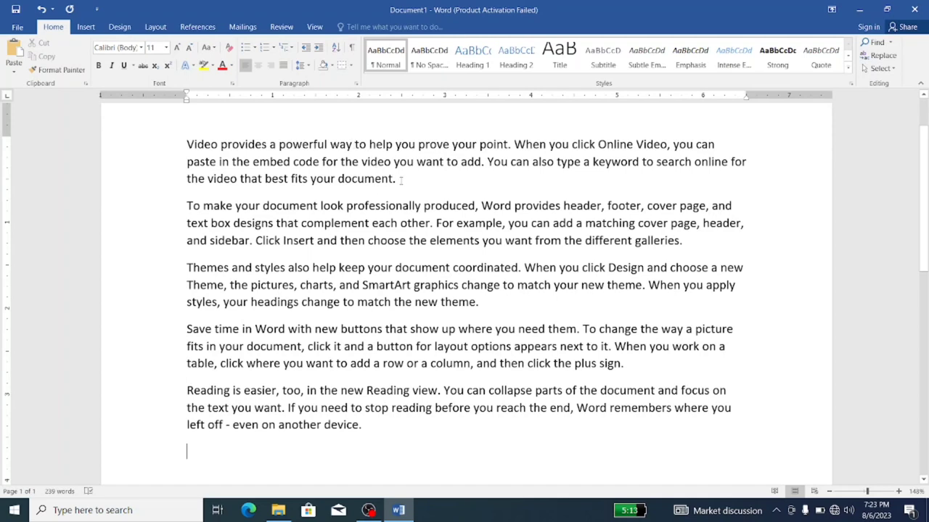
# Copy the first 'Video provides a powerful way' paragraph, then reselect and cut it.
pyautogui.moveTo(401, 180); pyautogui.dragTo(187, 145)
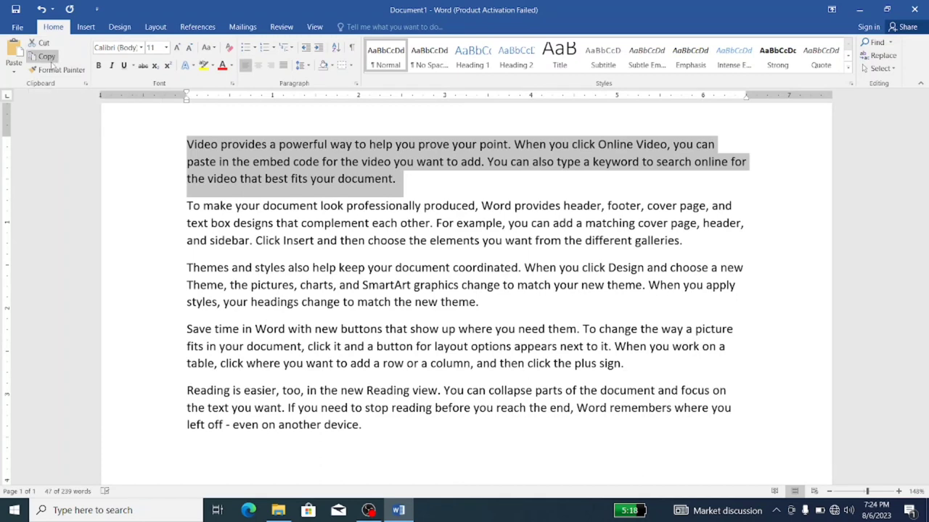
pyautogui.click(51, 57)
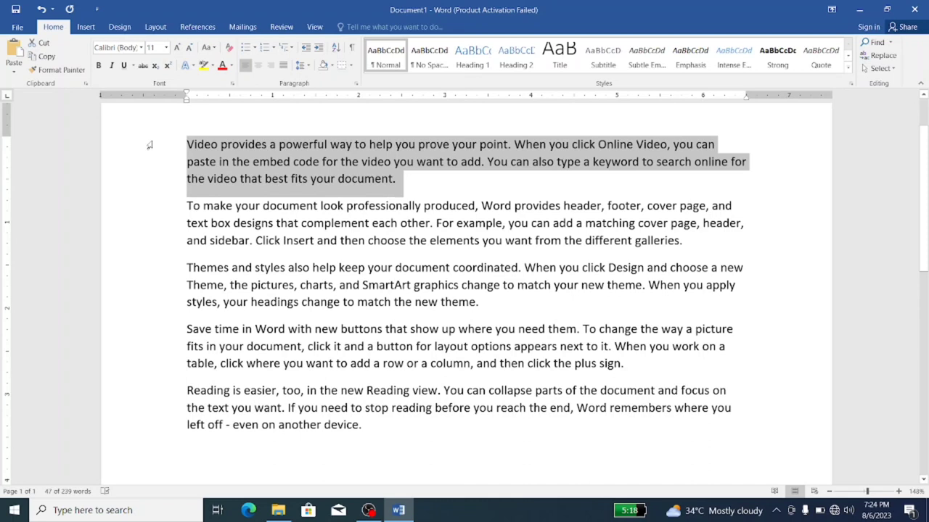
pyautogui.click(184, 181)
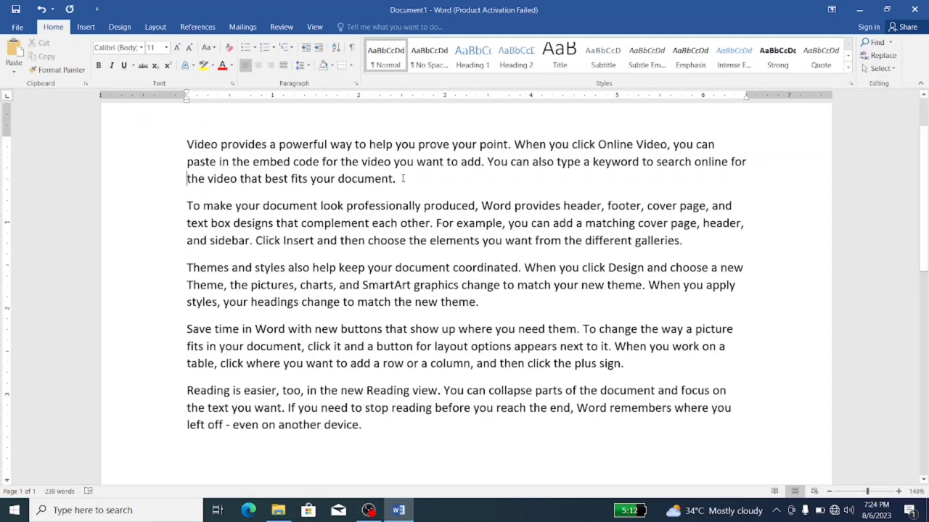
pyautogui.moveTo(402, 178); pyautogui.dragTo(187, 134)
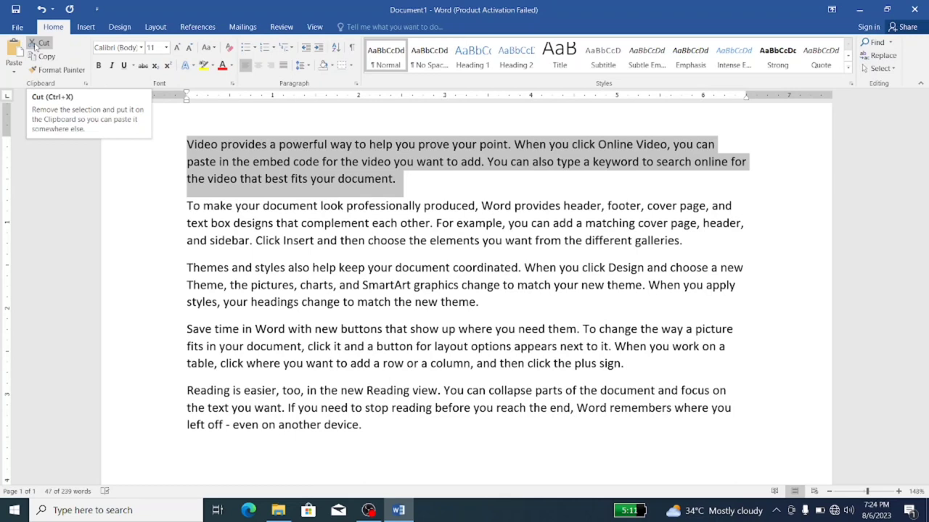
pyautogui.click(34, 45)
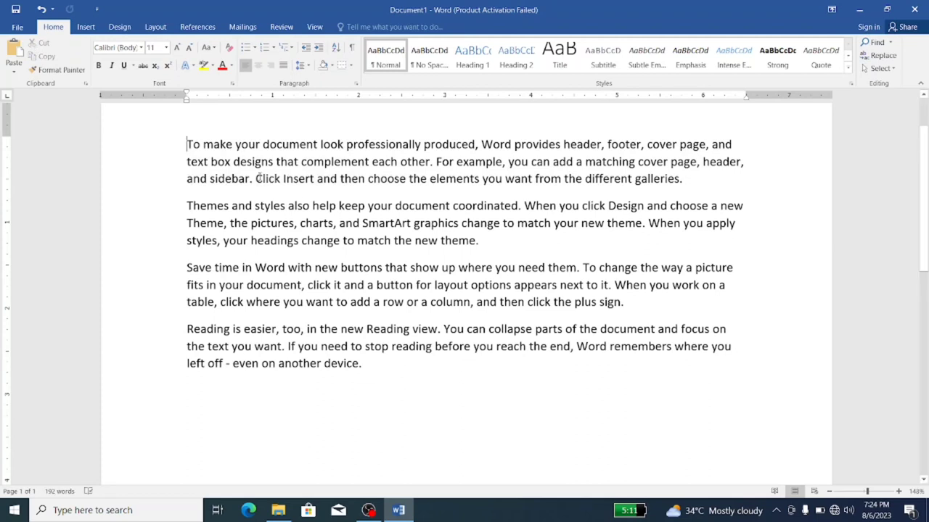
# Paste the cut Video paragraph as a new paragraph after the last paragraph.
pyautogui.click(373, 368)
pyautogui.press('Return')
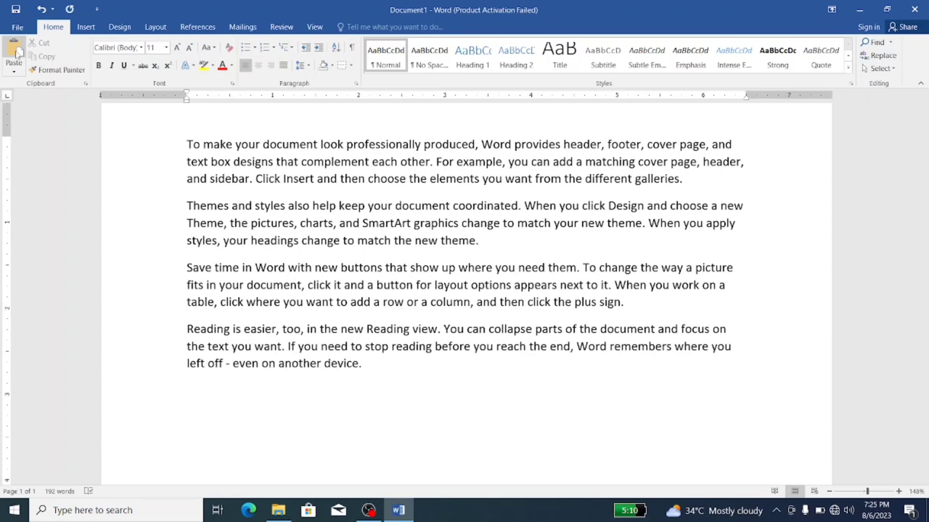
pyautogui.click(16, 53)
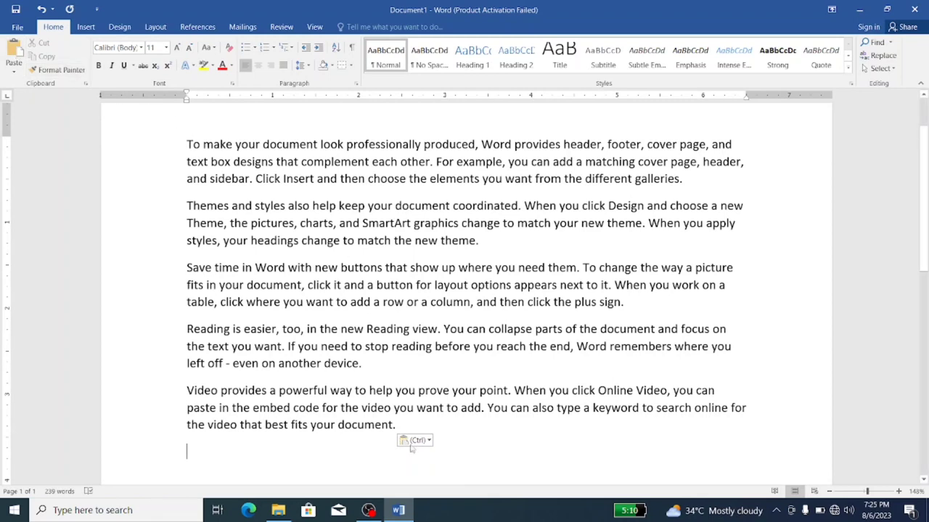
# Copy the pasted Video paragraph and add empty lines below it.
pyautogui.moveTo(398, 425)
pyautogui.mouseDown()
pyautogui.moveTo(237, 409)
pyautogui.moveTo(187, 391)
pyautogui.mouseUp()
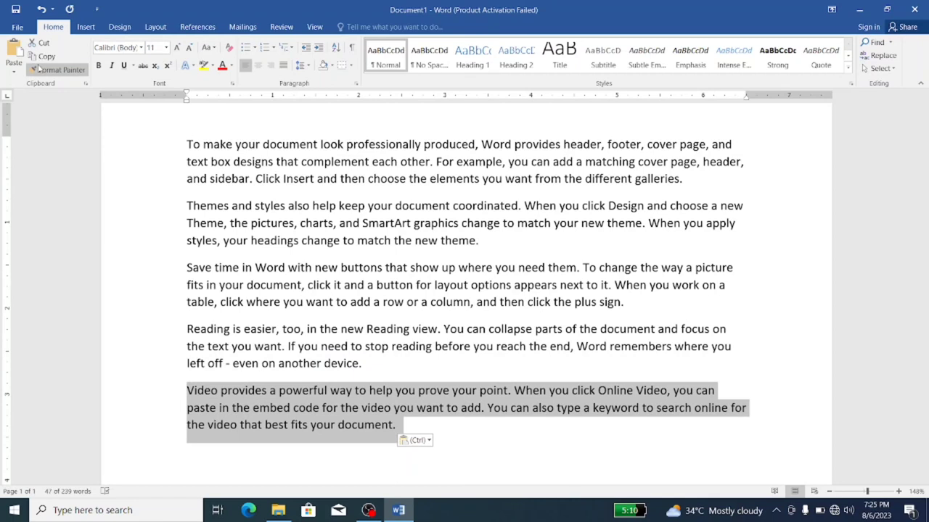
pyautogui.click(48, 63)
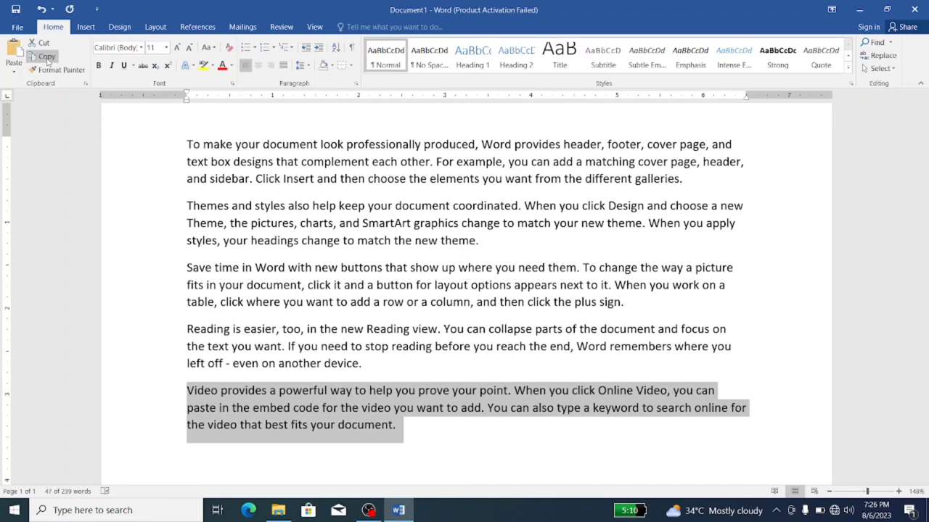
pyautogui.click(413, 442)
pyautogui.press('Return')
pyautogui.press('Return')
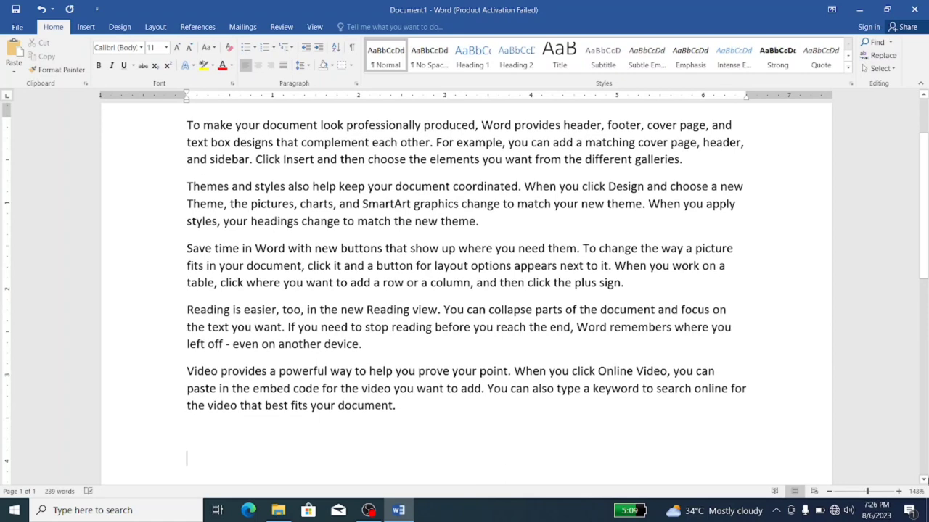
# Paste a second Video copy at the end, cancel Paste Special, and select the first two paragraphs.
pyautogui.scroll(-1, 464, 290)
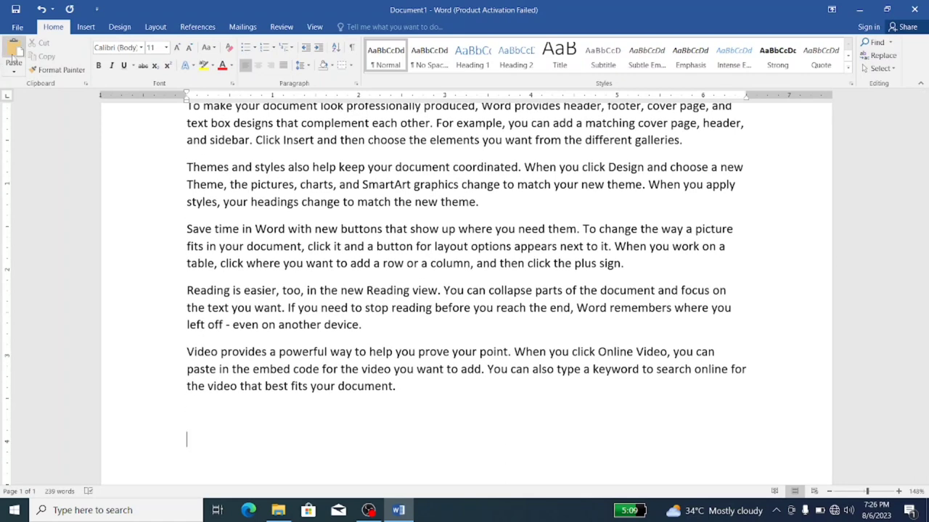
pyautogui.click(15, 52)
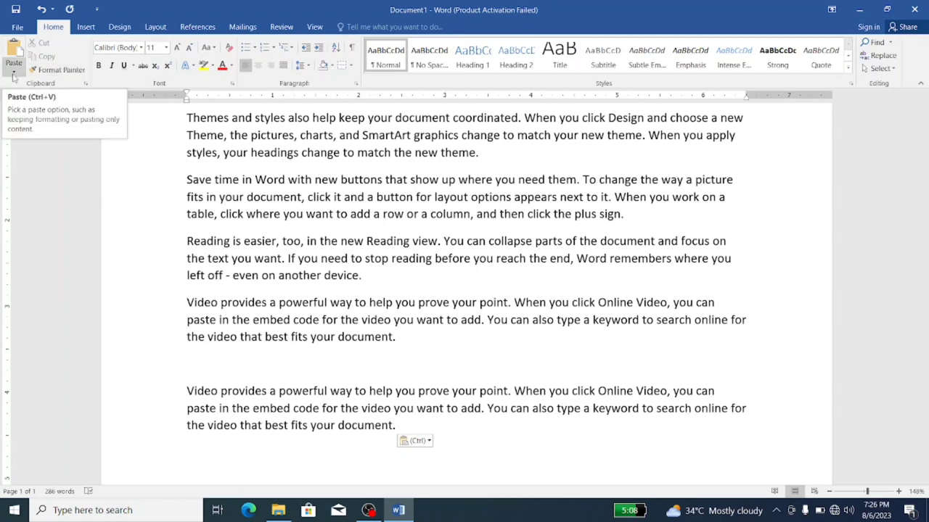
pyautogui.click(13, 77)
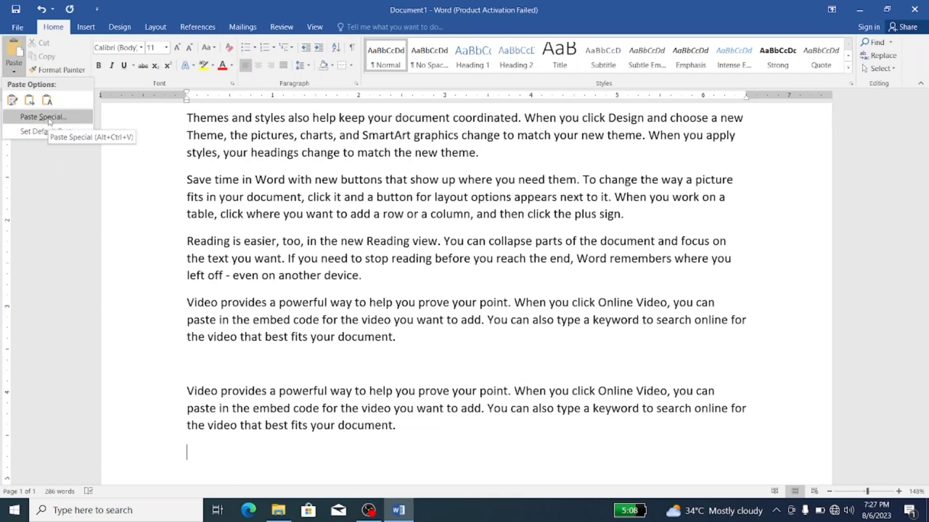
pyautogui.click(43, 117)
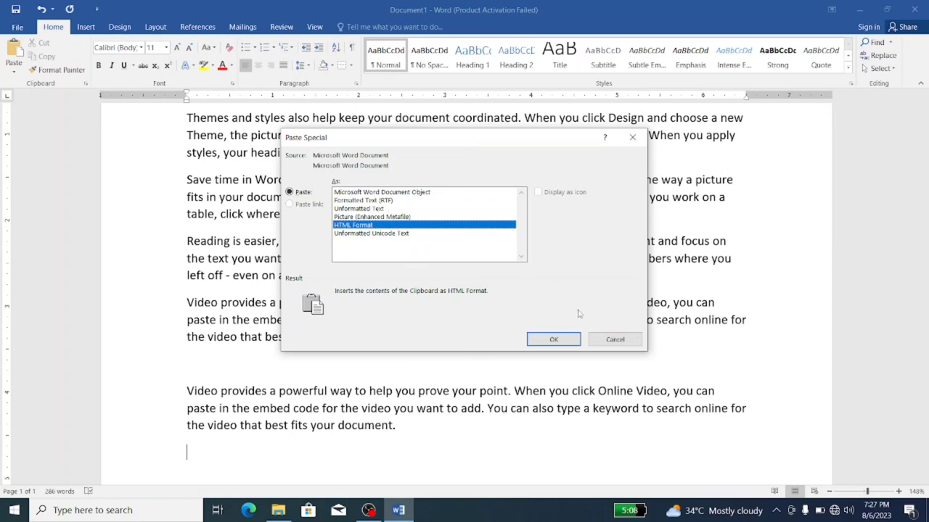
pyautogui.click(615, 340)
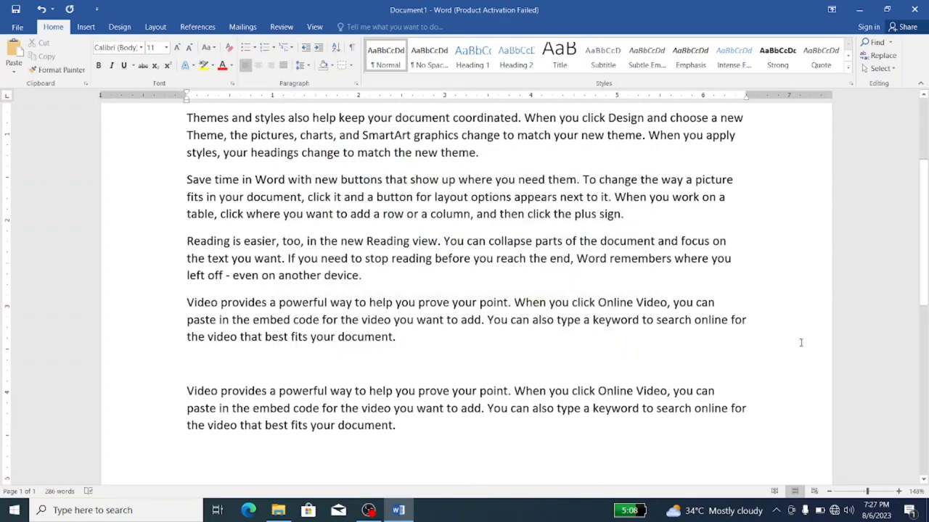
pyautogui.moveTo(168, 153); pyautogui.dragTo(168, 219)
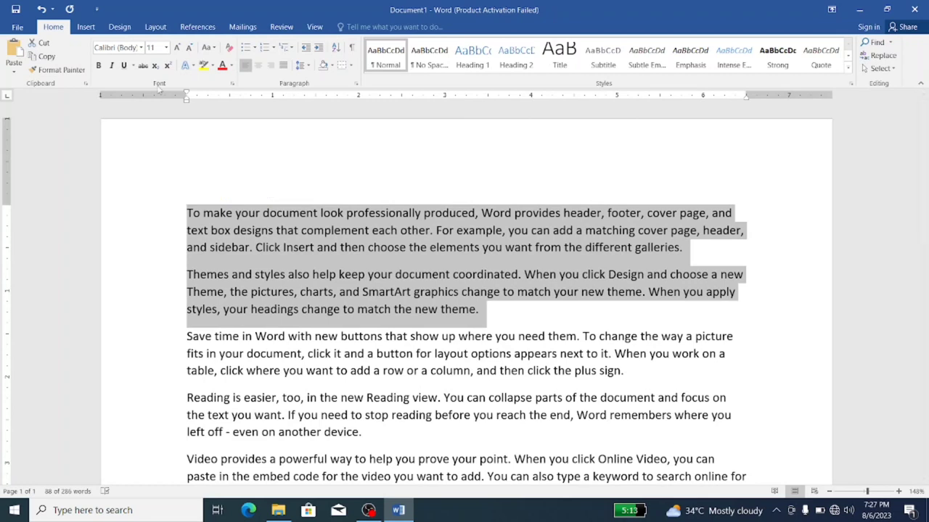
# Make the first two paragraphs bold Arial Black in red with the orange outline text effect.
pyautogui.click(98, 66)
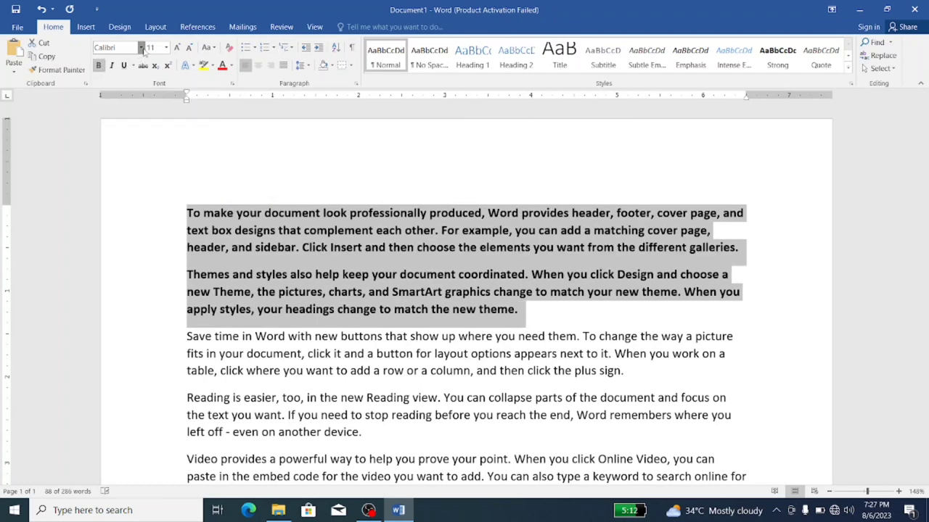
pyautogui.click(141, 48)
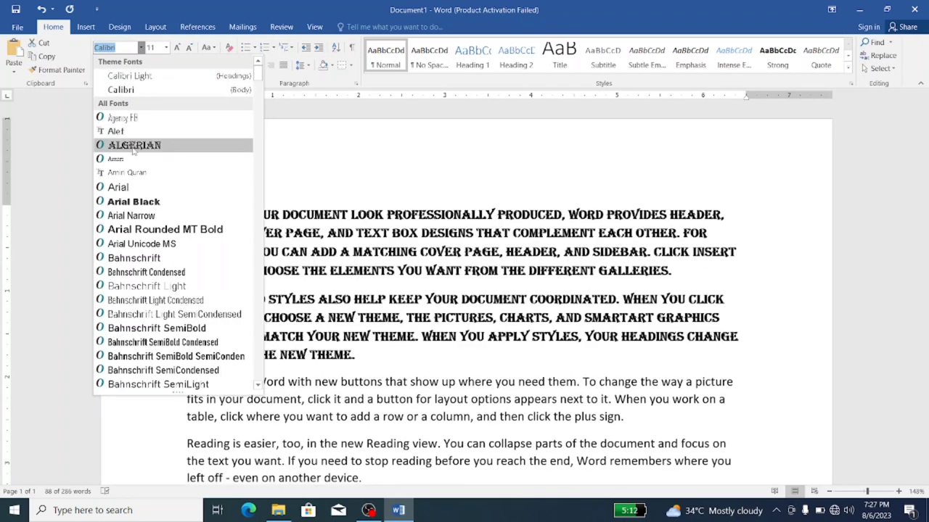
pyautogui.click(132, 202)
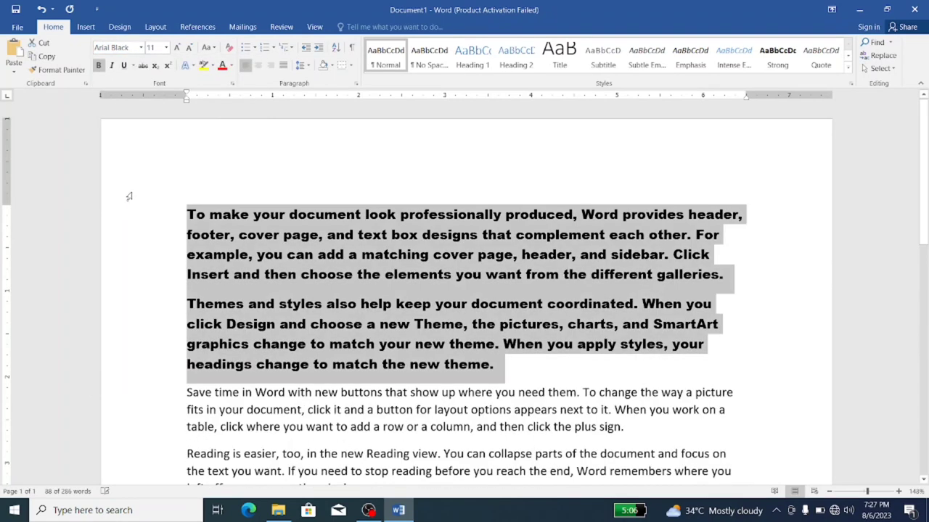
pyautogui.click(223, 66)
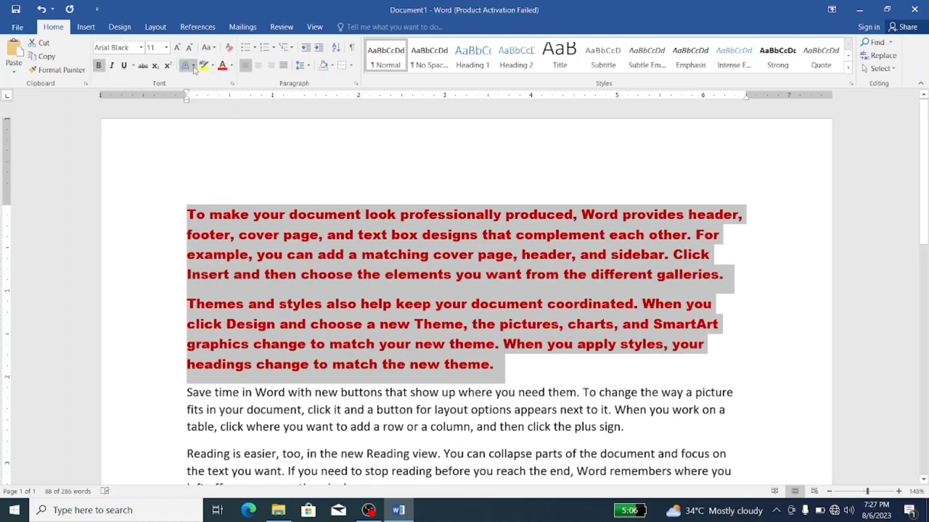
pyautogui.click(193, 66)
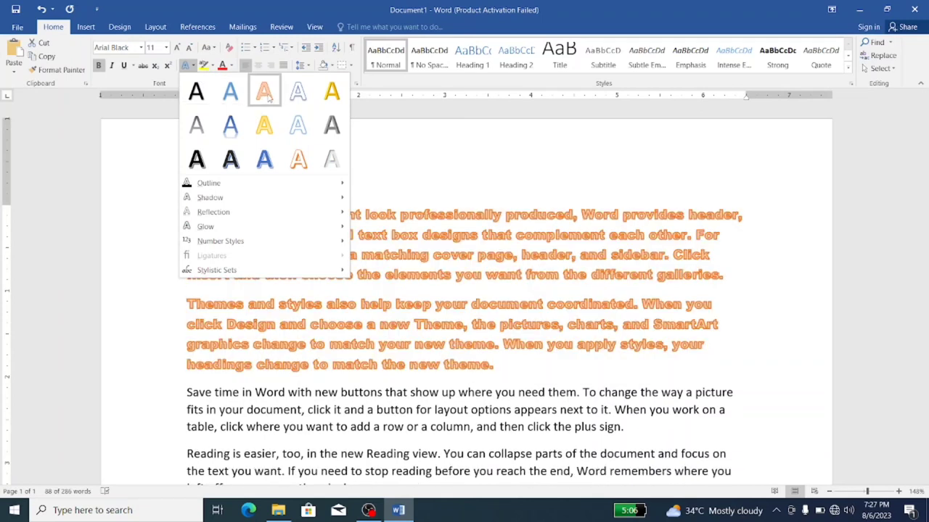
pyautogui.click(267, 92)
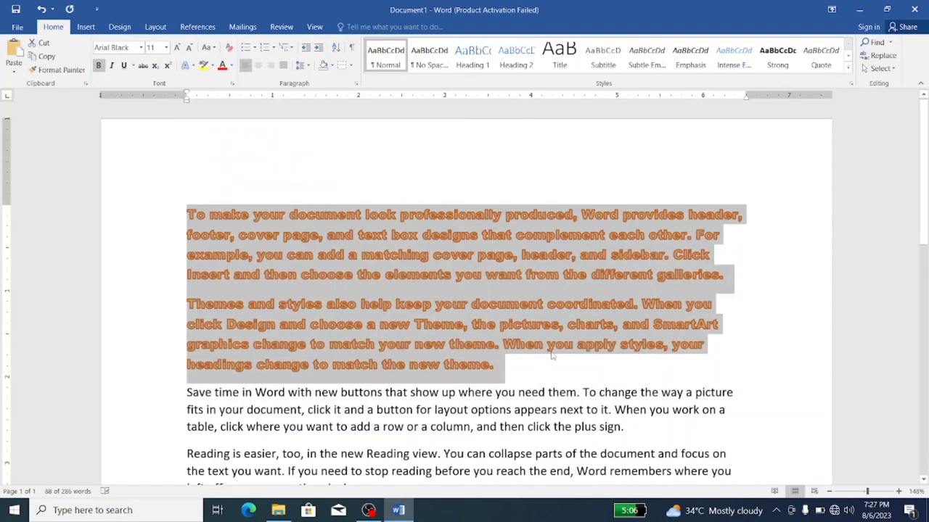
pyautogui.click(559, 367)
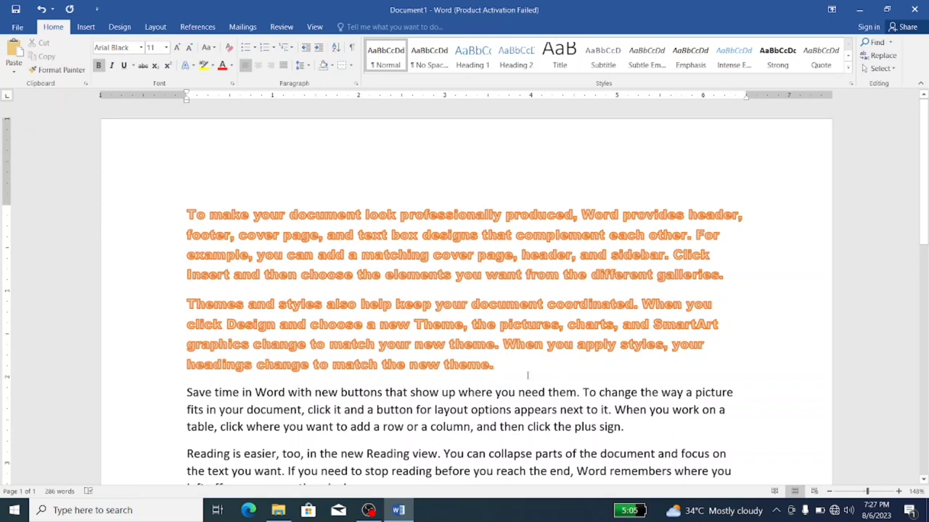
pyautogui.moveTo(495, 369)
pyautogui.mouseDown()
pyautogui.moveTo(186, 233)
pyautogui.moveTo(187, 210)
pyautogui.mouseUp()
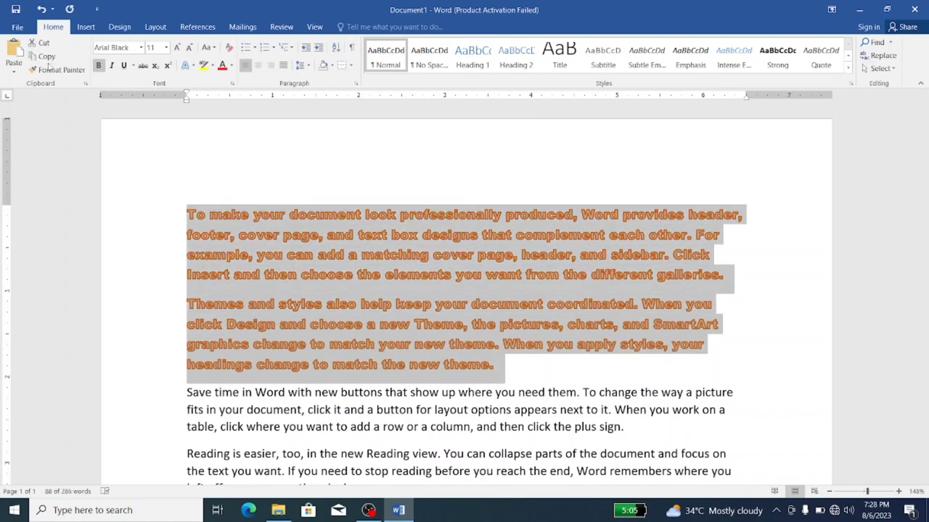
# Copy the two styled paragraphs into new Document2 via Ctrl+N and show the paste choices.
pyautogui.click(41, 58)
pyautogui.hotkey('ctrl', 'n')
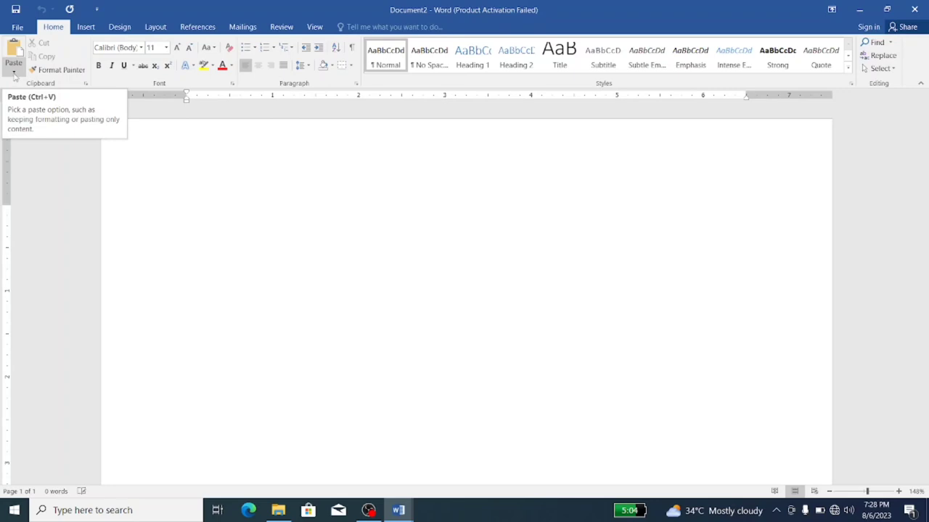
pyautogui.click(13, 72)
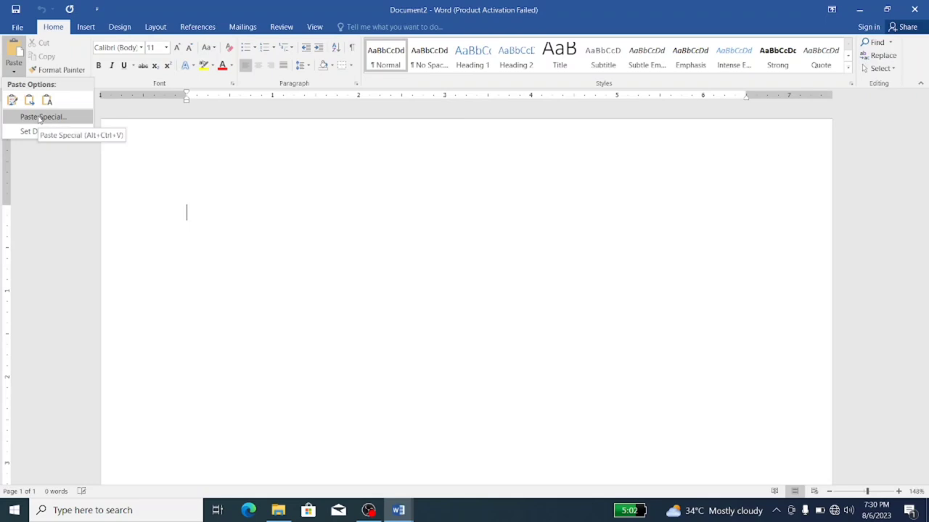
# Paste the two paragraphs as Unformatted Unicode Text and add an empty line below.
pyautogui.click(42, 117)
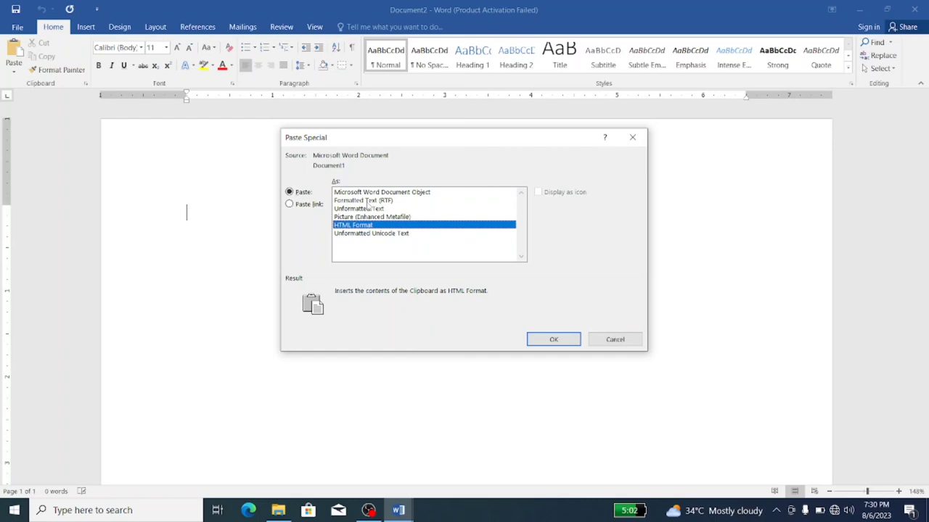
pyautogui.click(361, 234)
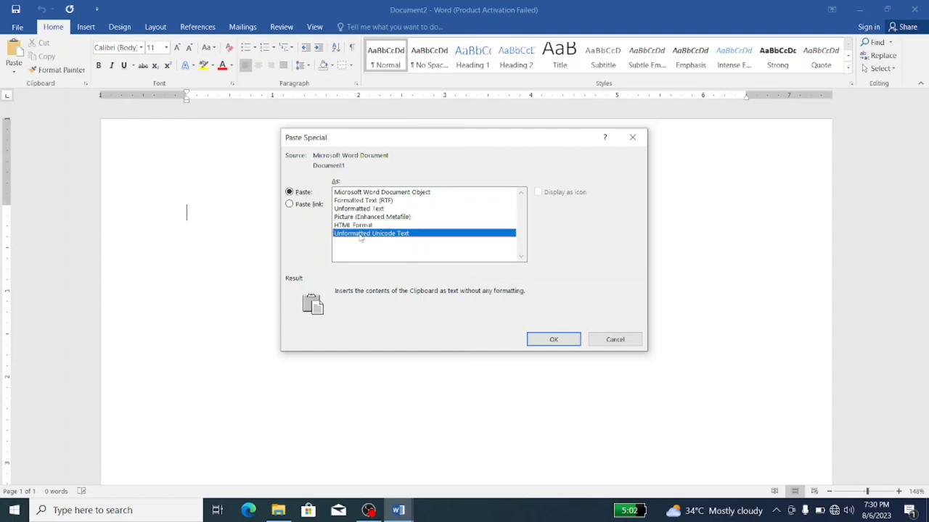
pyautogui.click(552, 340)
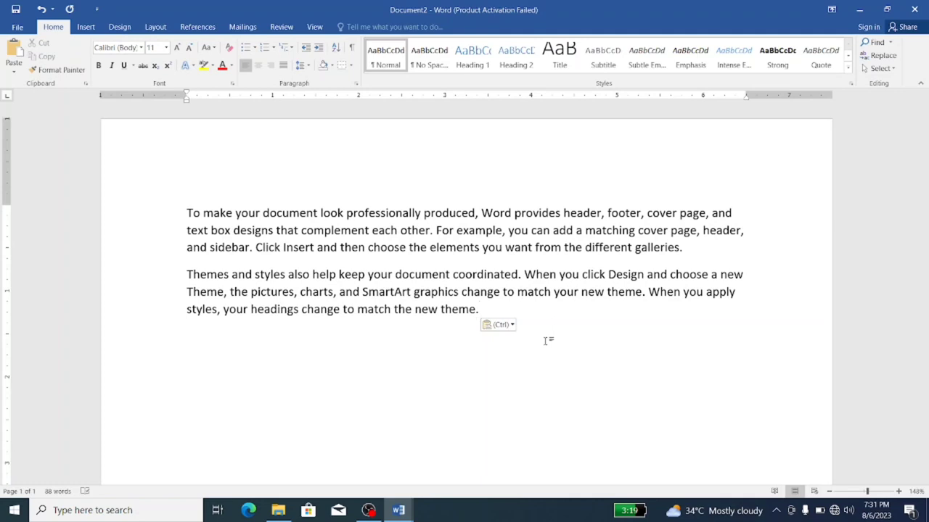
pyautogui.press('Return')
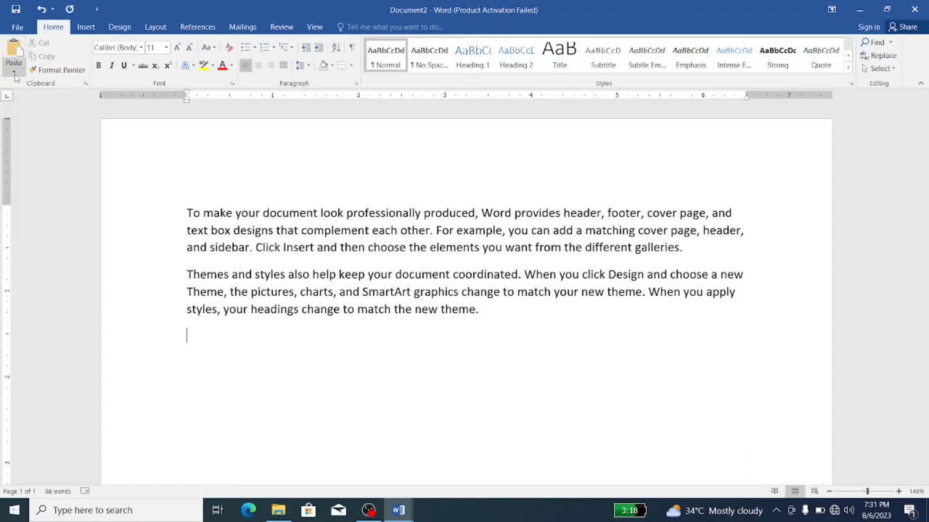
# Paste a second copy in HTML Format keeping the orange outline, then reopen Paste Special.
pyautogui.click(14, 69)
pyautogui.click(40, 117)
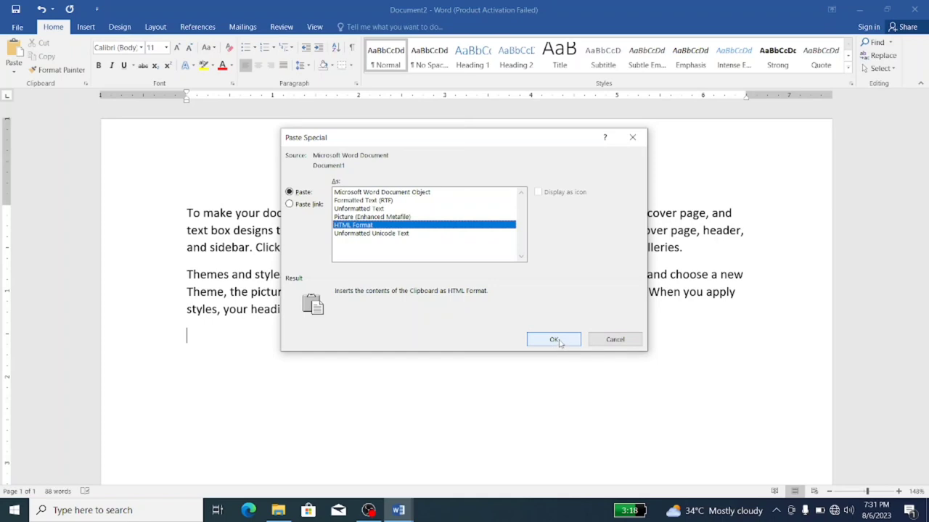
pyautogui.click(554, 339)
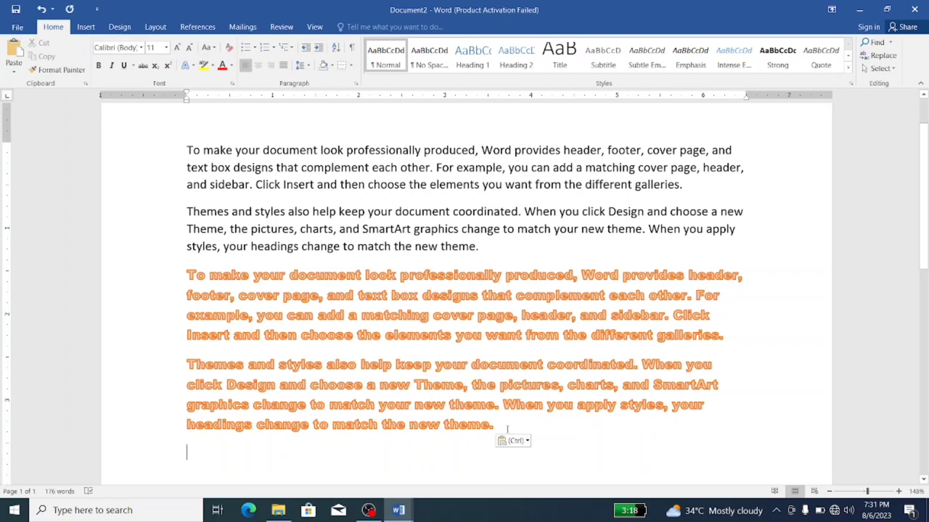
pyautogui.click(14, 70)
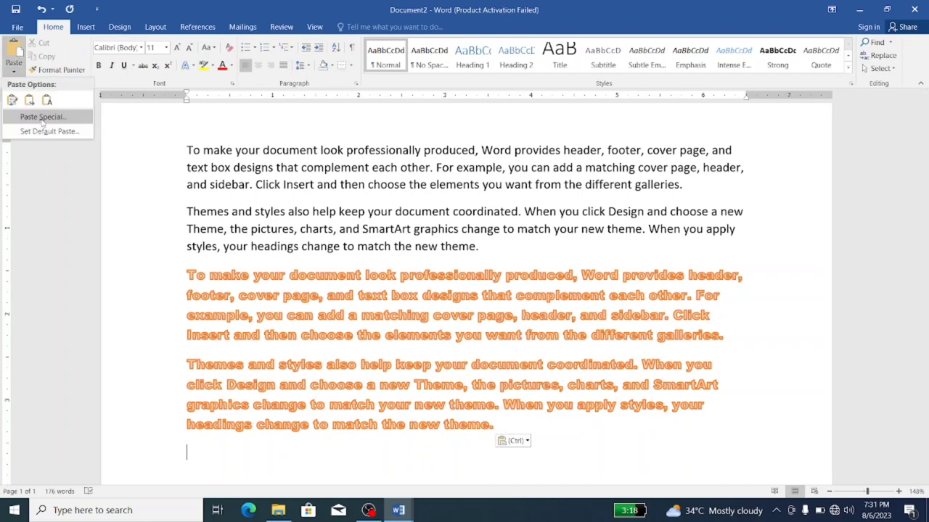
pyautogui.click(42, 118)
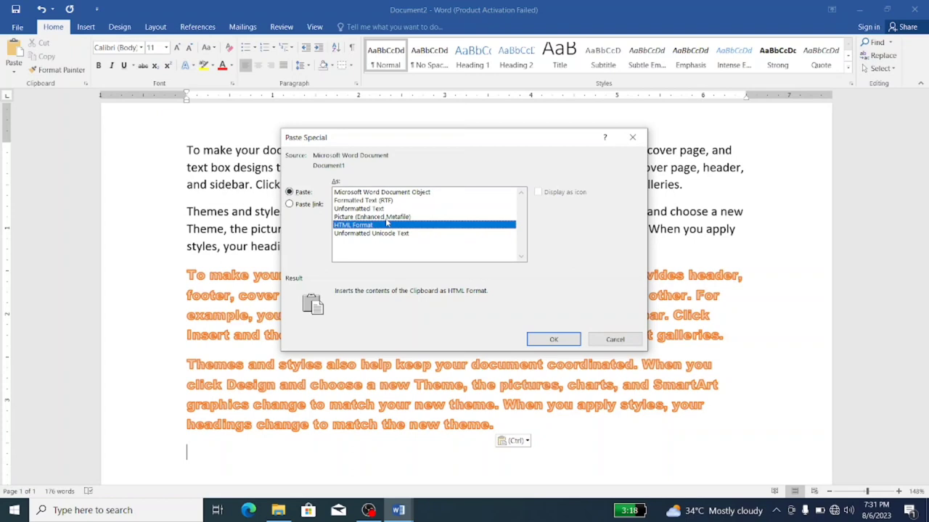
# Paste the paragraphs as a Picture (Enhanced Metafile) below the text.
pyautogui.click(390, 218)
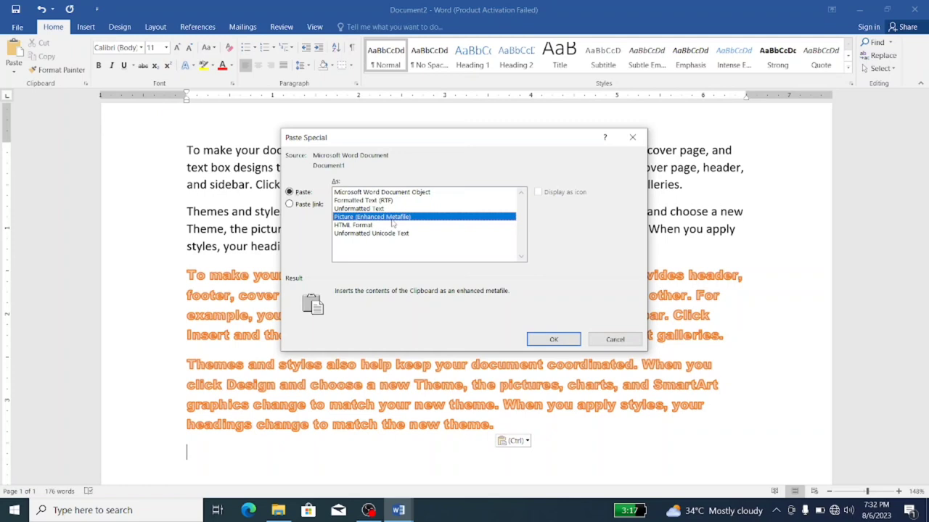
pyautogui.click(548, 339)
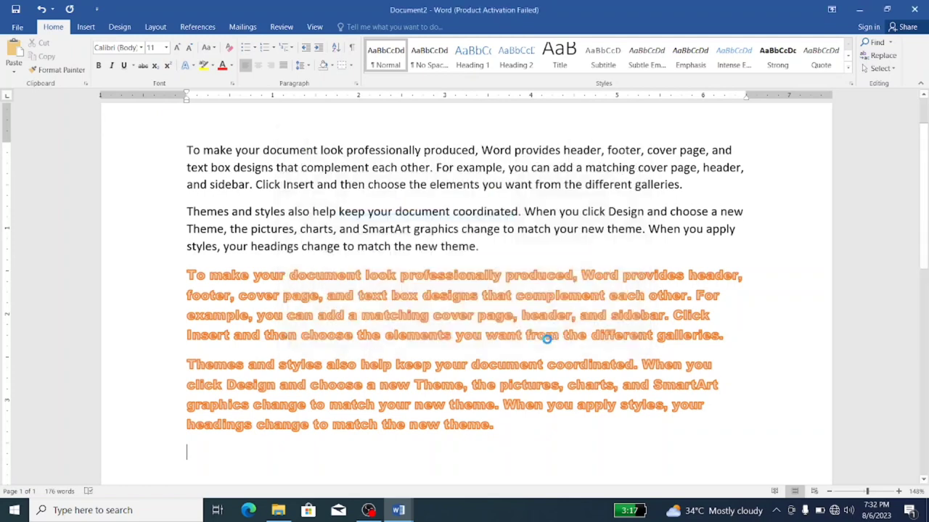
pyautogui.click(292, 328)
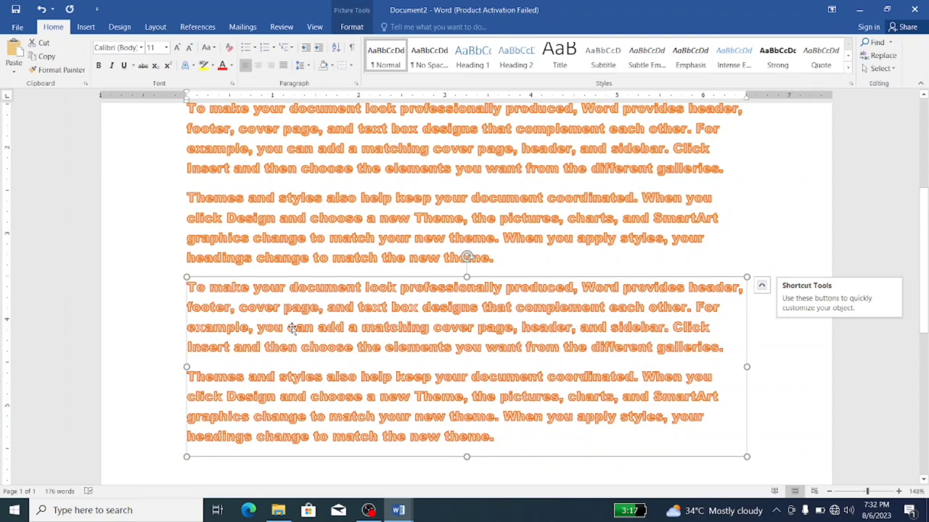
pyautogui.click(239, 163)
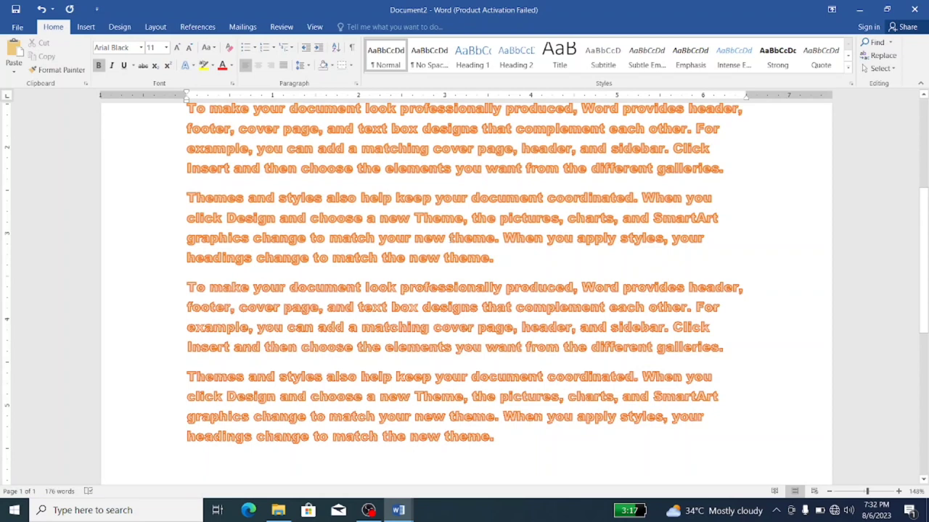
# Resize the pasted picture with its right handle to a slightly narrower width.
pyautogui.click(461, 291)
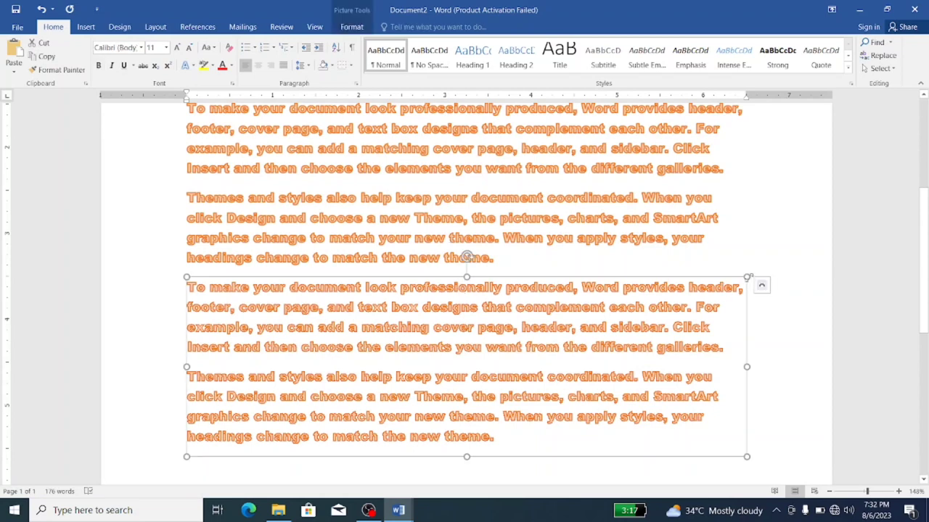
pyautogui.moveTo(747, 278)
pyautogui.mouseDown()
pyautogui.moveTo(617, 317)
pyautogui.moveTo(618, 277)
pyautogui.mouseUp()
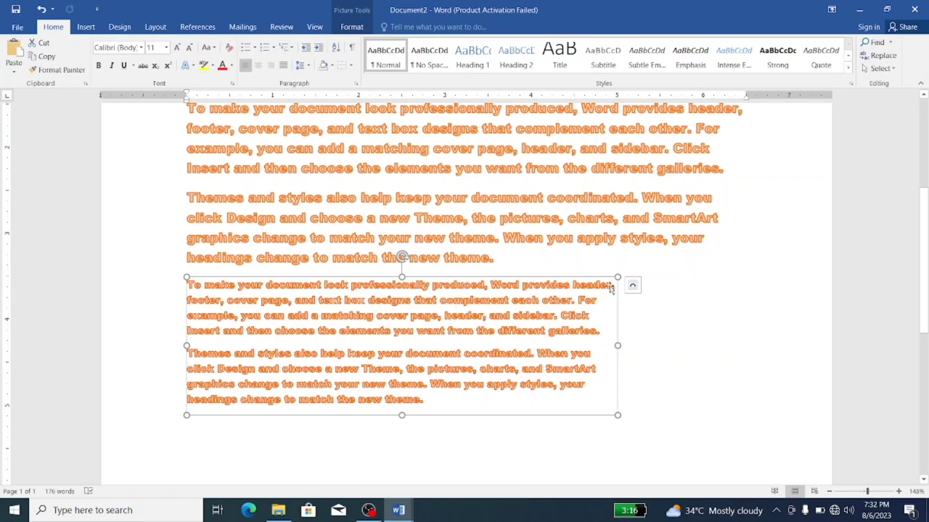
pyautogui.moveTo(617, 278)
pyautogui.mouseDown()
pyautogui.moveTo(713, 275)
pyautogui.moveTo(699, 277)
pyautogui.mouseUp()
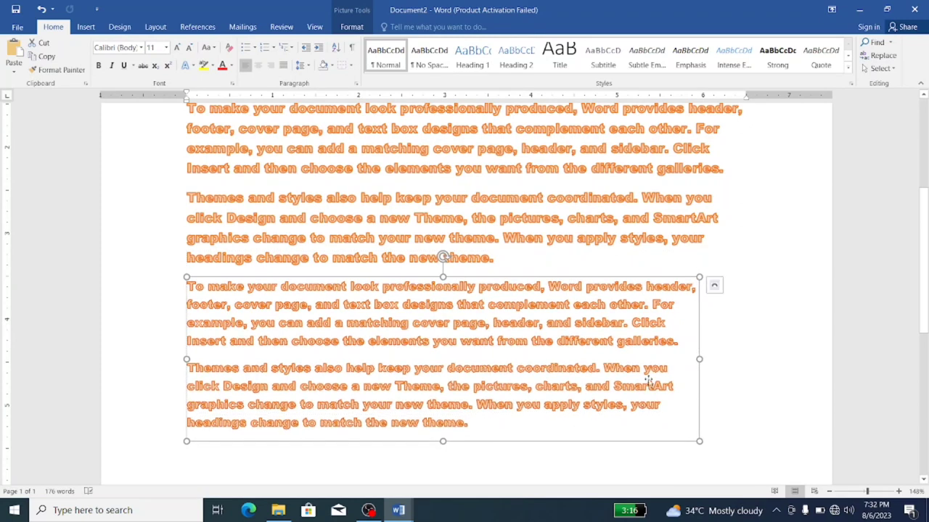
pyautogui.click(706, 431)
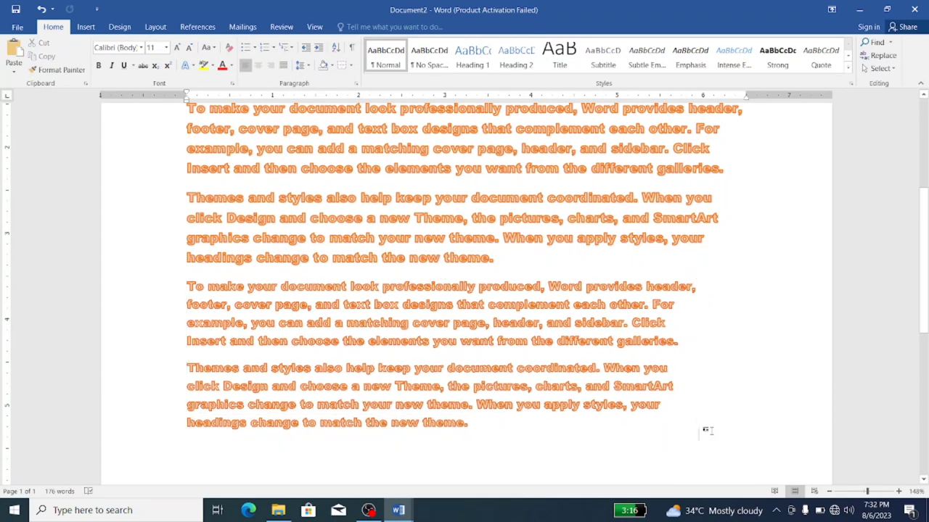
# Below the picture, paste the two paragraphs again as Unformatted Text, then add an empty line.
pyautogui.press('Return')
pyautogui.click(14, 73)
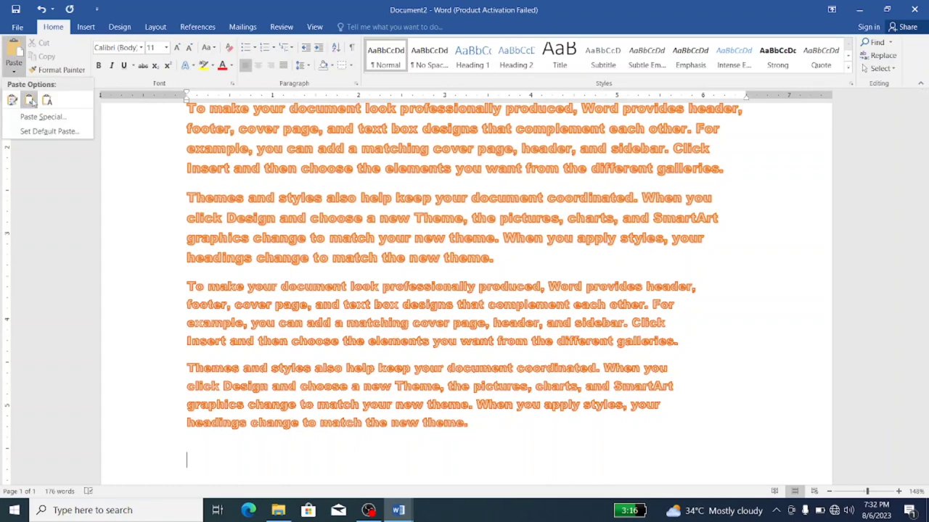
pyautogui.click(42, 116)
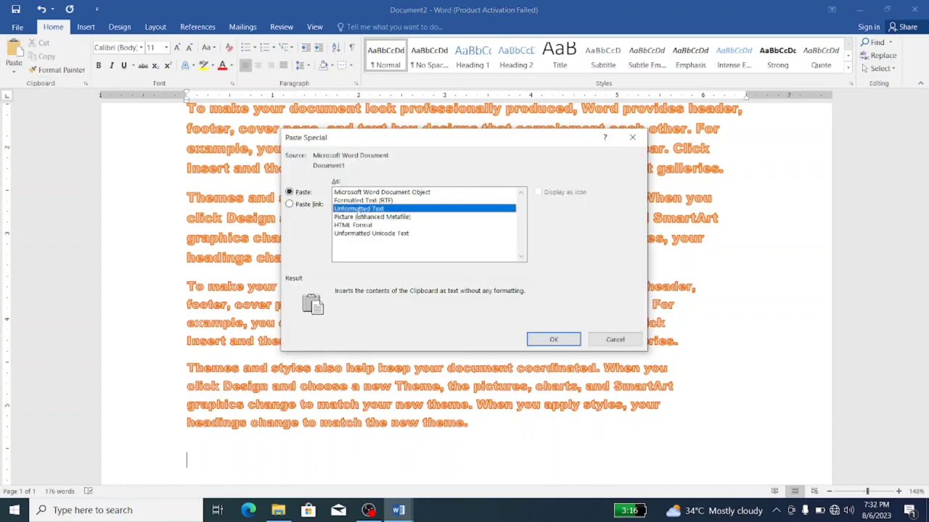
pyautogui.click(554, 340)
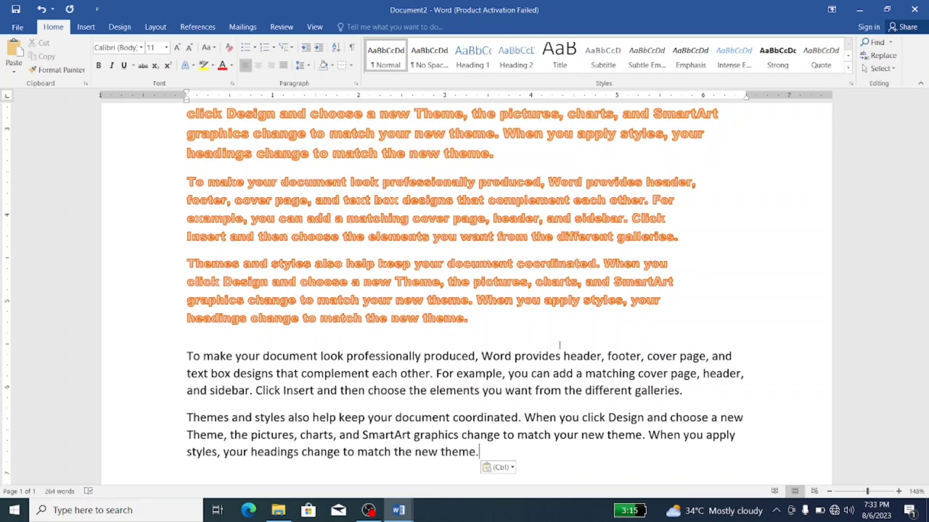
pyautogui.press('Return')
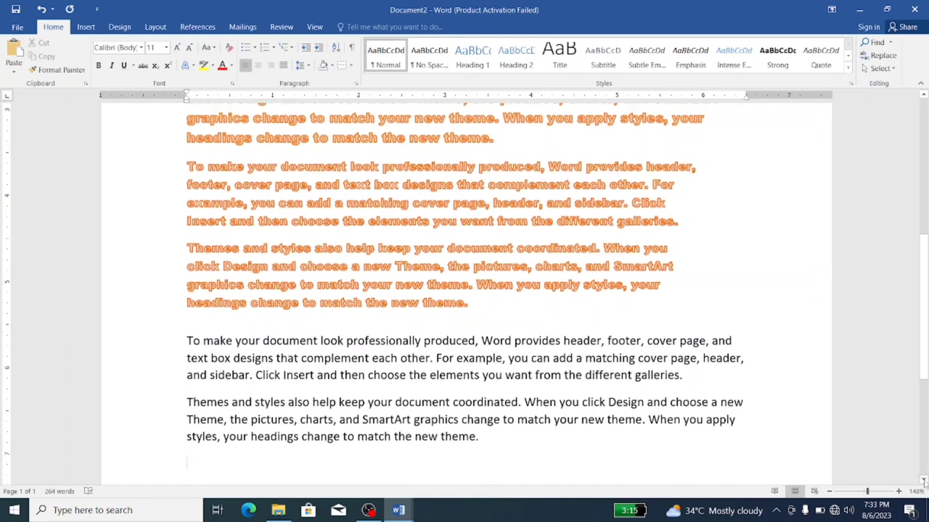
# Paste the copied text as a Microsoft Word Document Object displayed as an icon.
pyautogui.hotkey('ctrl', 'alt', 'v')
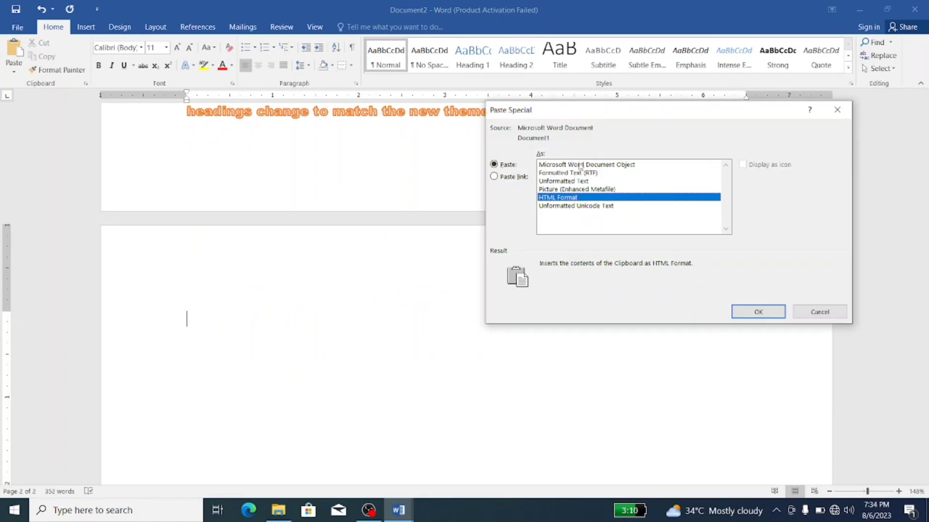
pyautogui.click(610, 166)
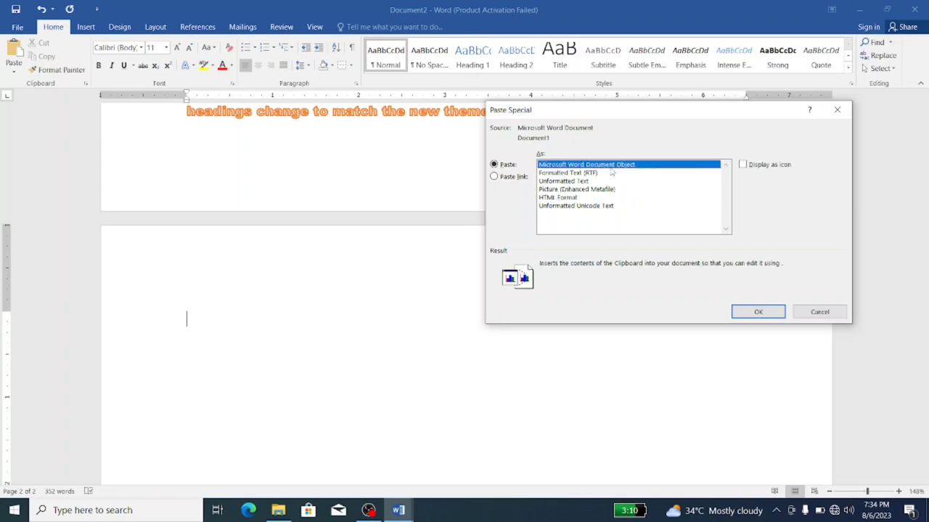
pyautogui.click(743, 166)
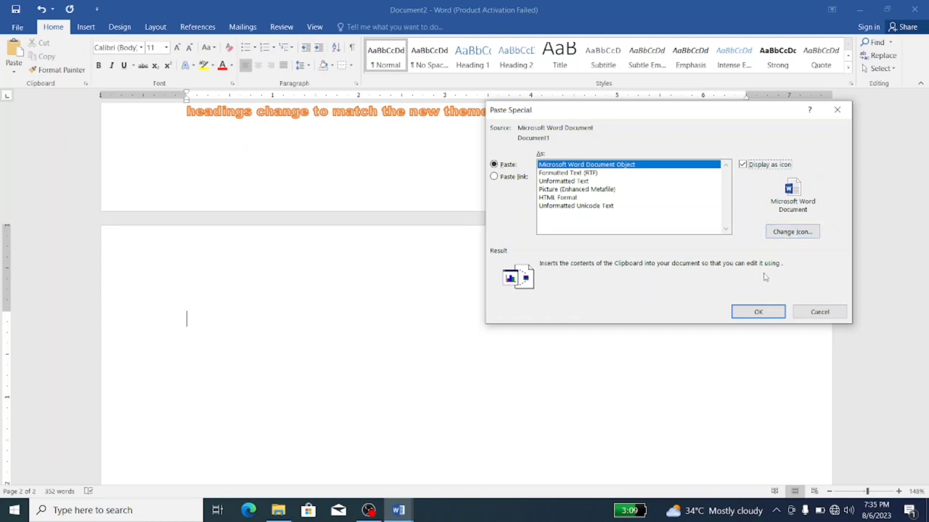
pyautogui.click(756, 316)
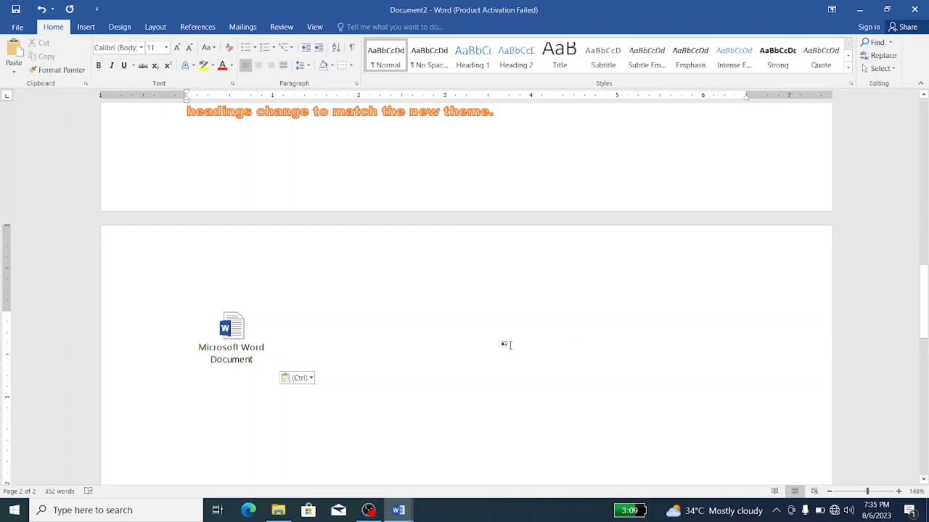
# Open the embedded document icon to view its text, then minimize it and deselect the object.
pyautogui.click(233, 345)
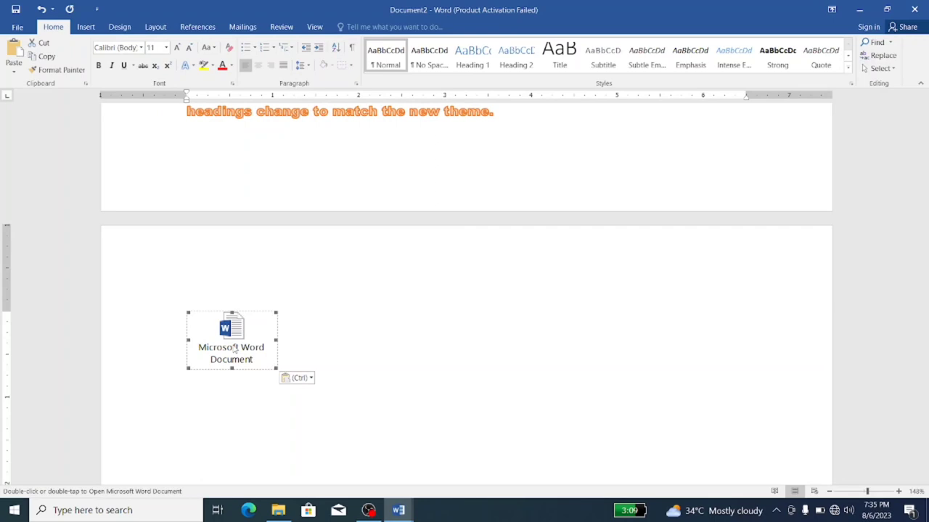
pyautogui.doubleClick(232, 348)
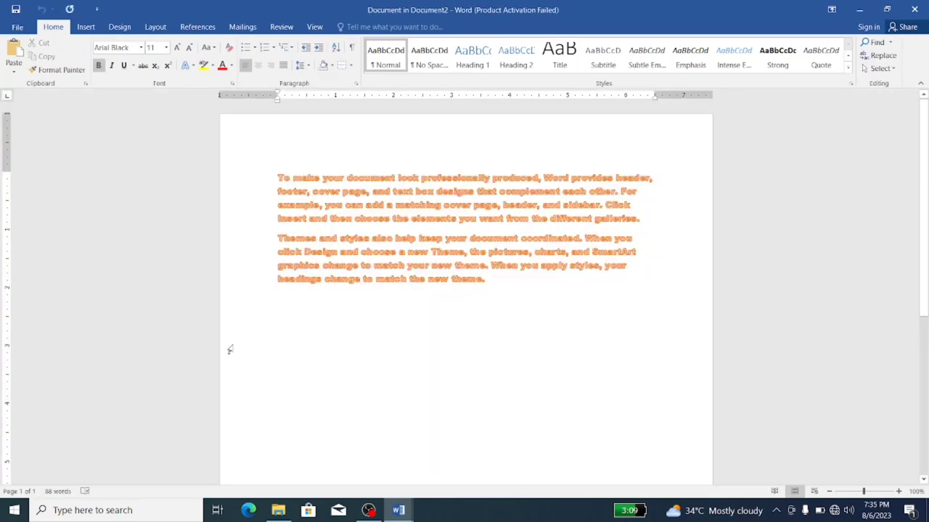
pyautogui.click(857, 15)
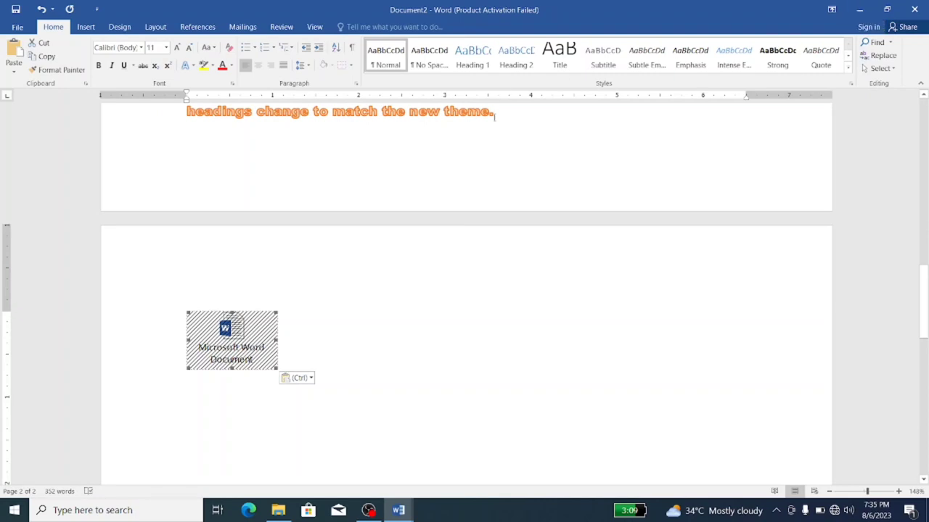
pyautogui.click(317, 348)
# On a new line, open Paste Special but cancel without pasting, then open Windows search.
pyautogui.press('Return')
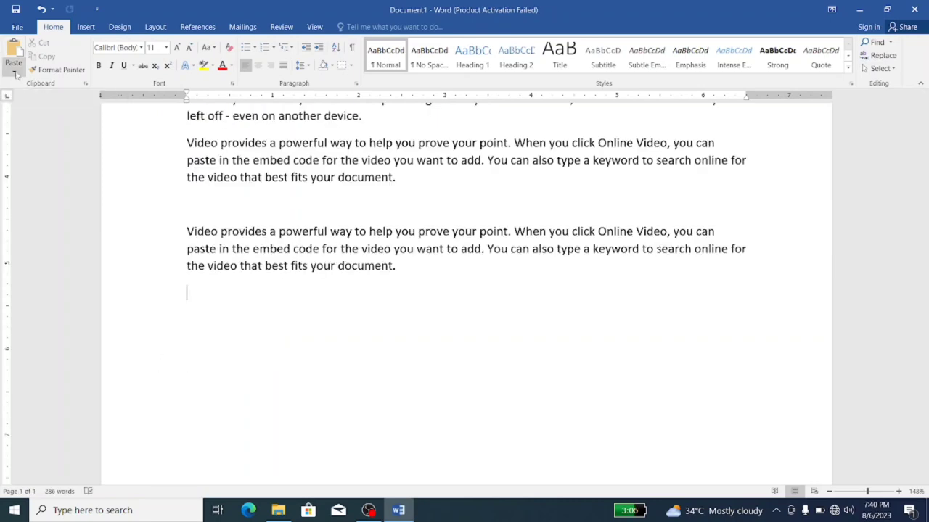
pyautogui.click(14, 72)
pyautogui.click(38, 119)
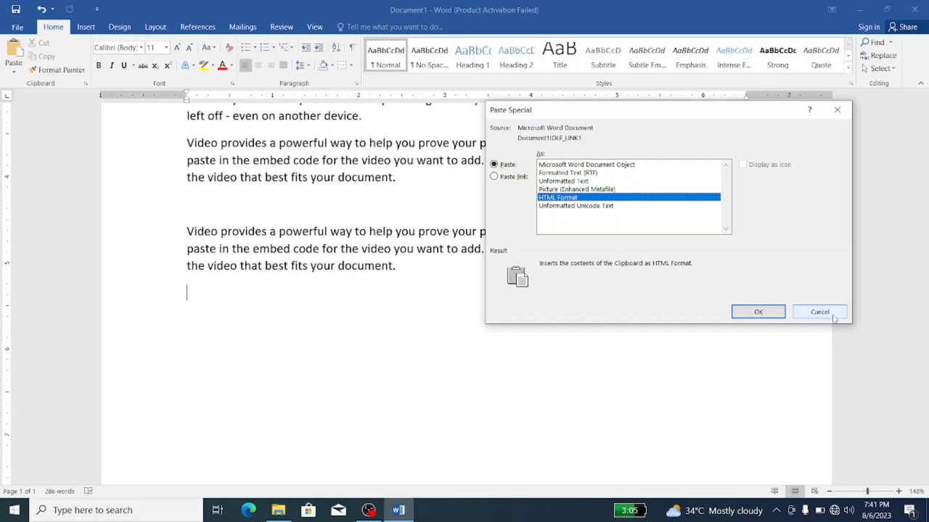
pyautogui.click(818, 312)
pyautogui.click(125, 511)
# Search for 'ms excel' and start Excel 2016 with a blank workbook.
pyautogui.write('m')
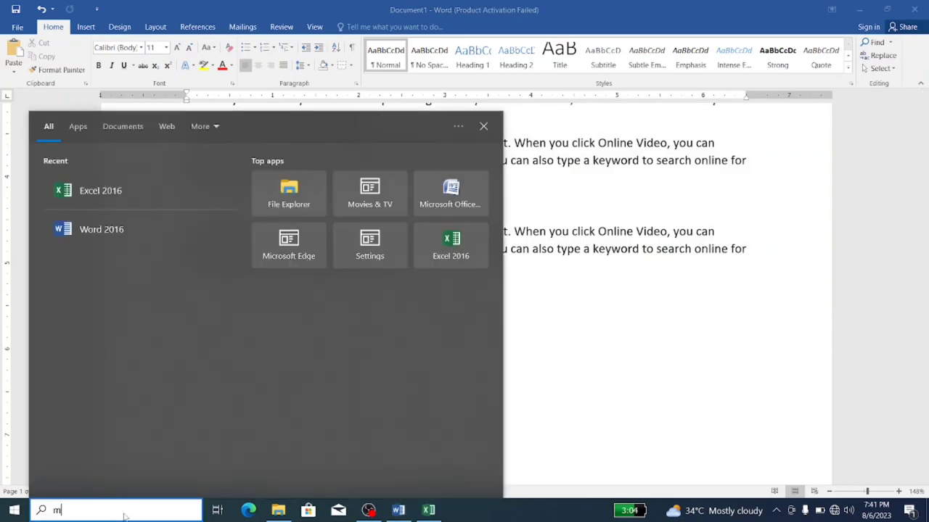
pyautogui.write('s excel')
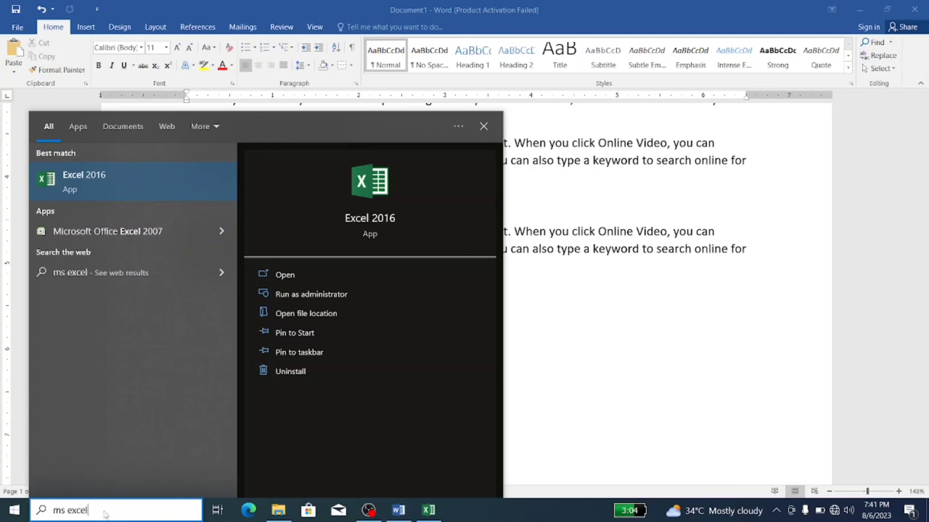
pyautogui.click(93, 177)
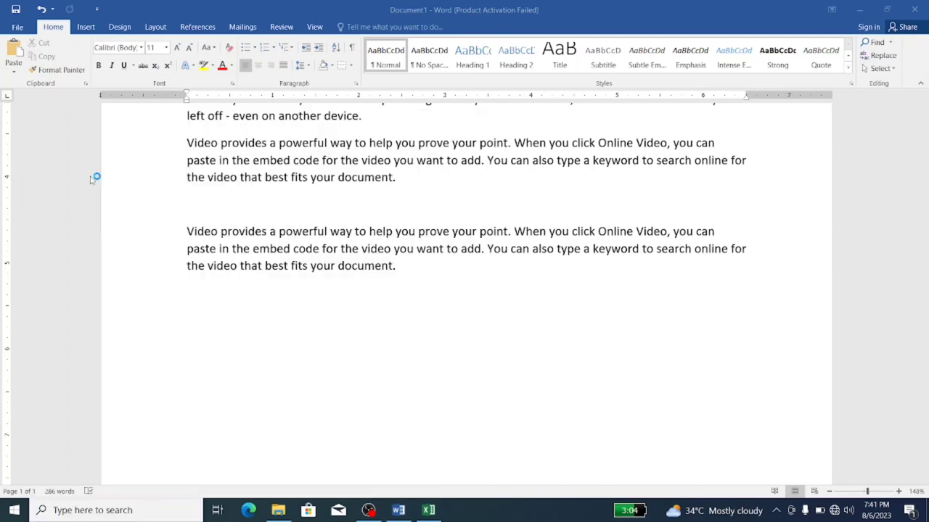
pyautogui.click(316, 145)
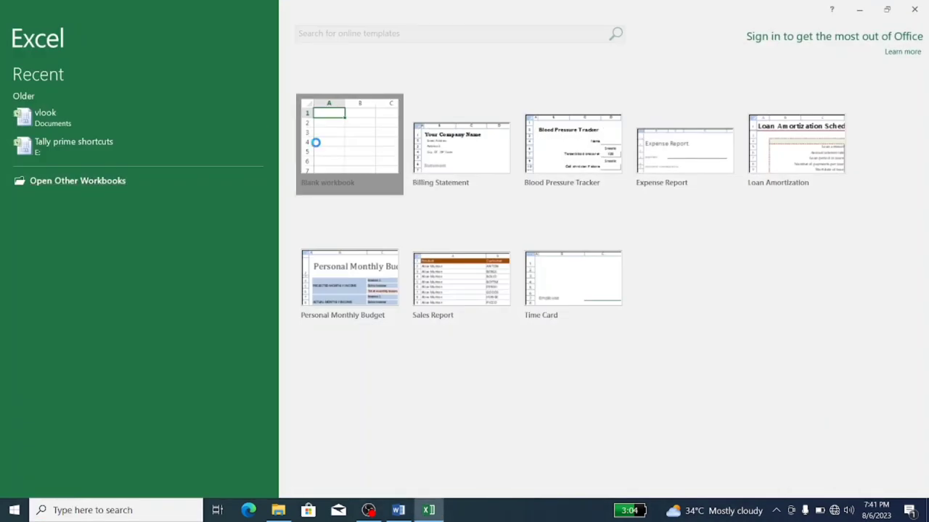
# Enter Kci in cell H5, copy that cell, and minimize Excel.
pyautogui.click(312, 175)
pyautogui.write('Kci')
pyautogui.moveTo(353, 191); pyautogui.dragTo(307, 180)
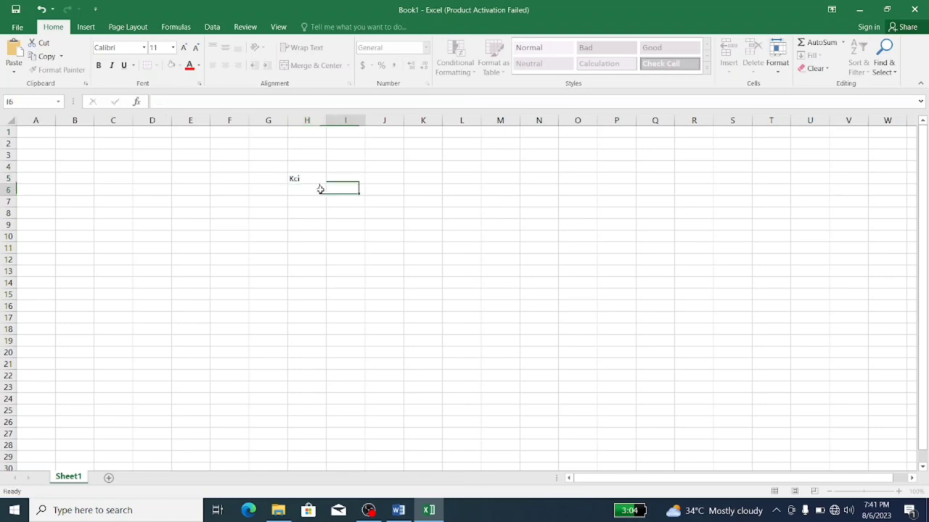
pyautogui.click(307, 180)
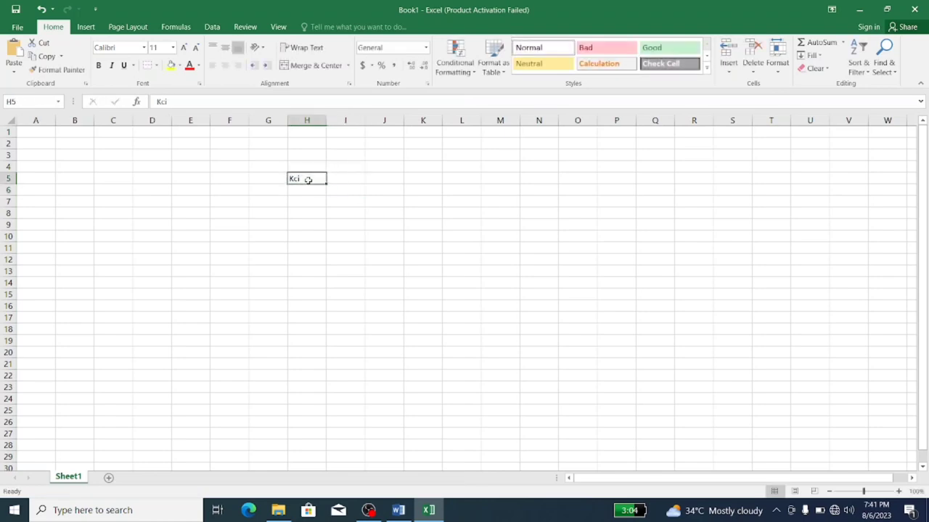
pyautogui.hotkey('ctrl', 'c')
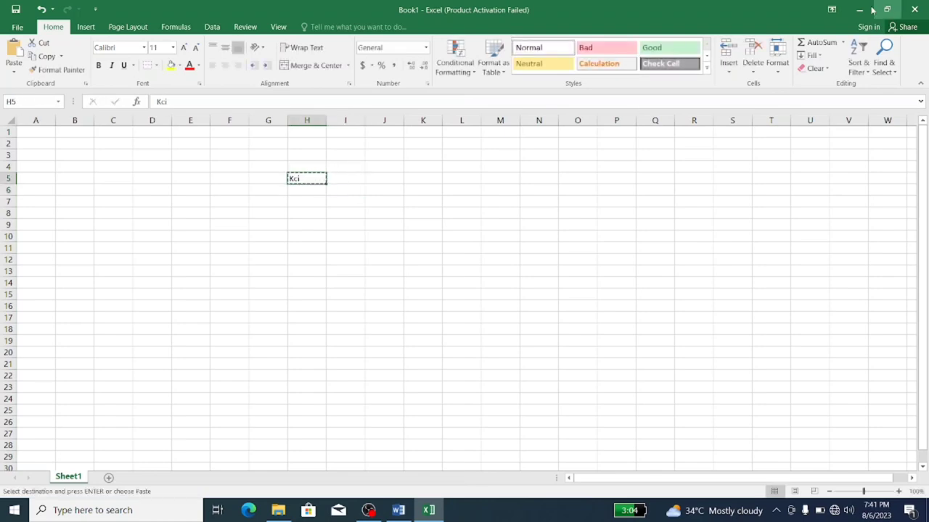
pyautogui.click(865, 15)
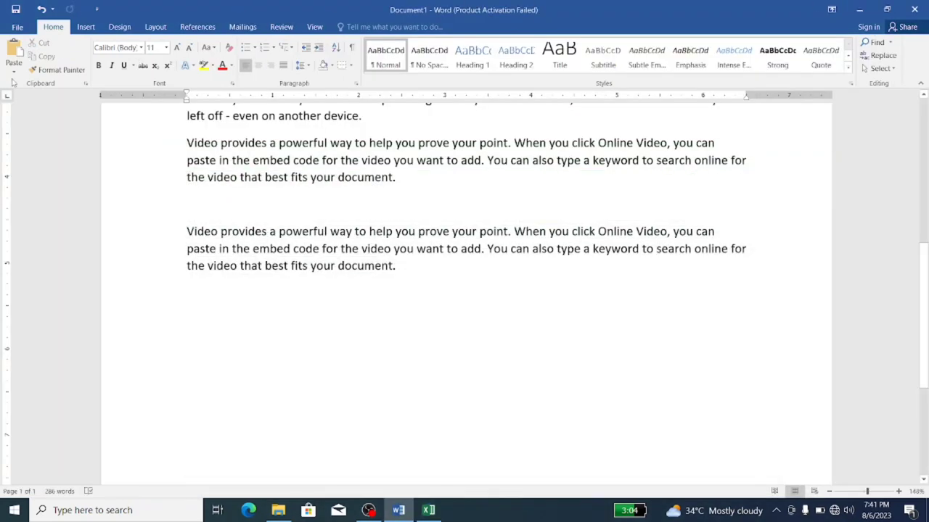
# Paste Kci into Word as a link to the Excel workbook via Paste Special.
pyautogui.click(13, 71)
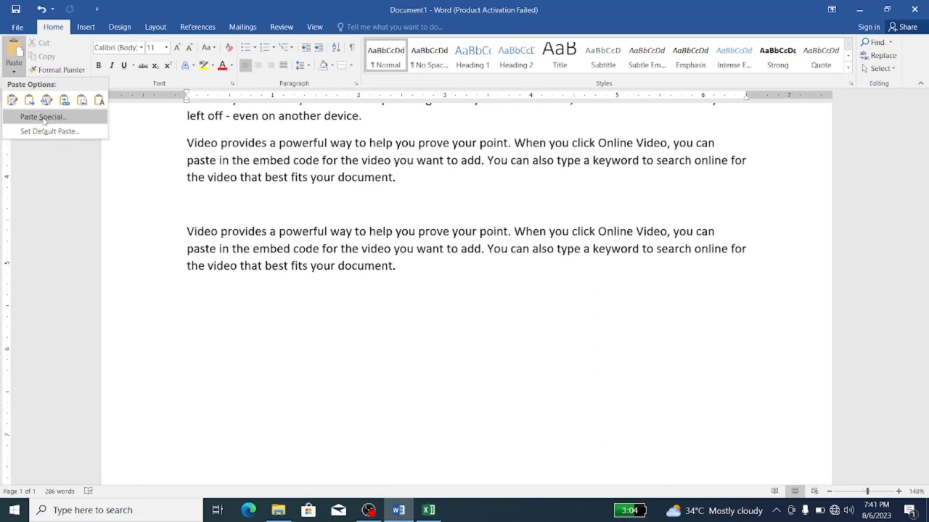
pyautogui.click(42, 117)
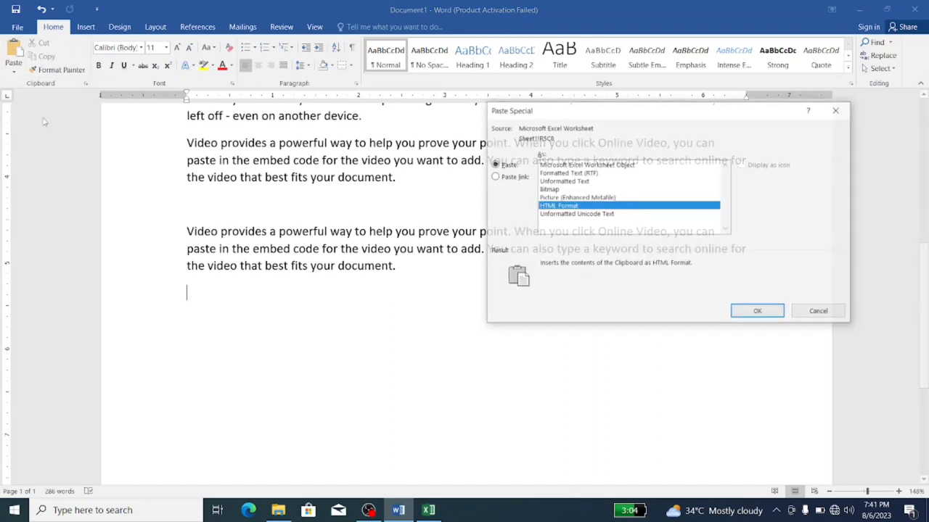
pyautogui.click(494, 177)
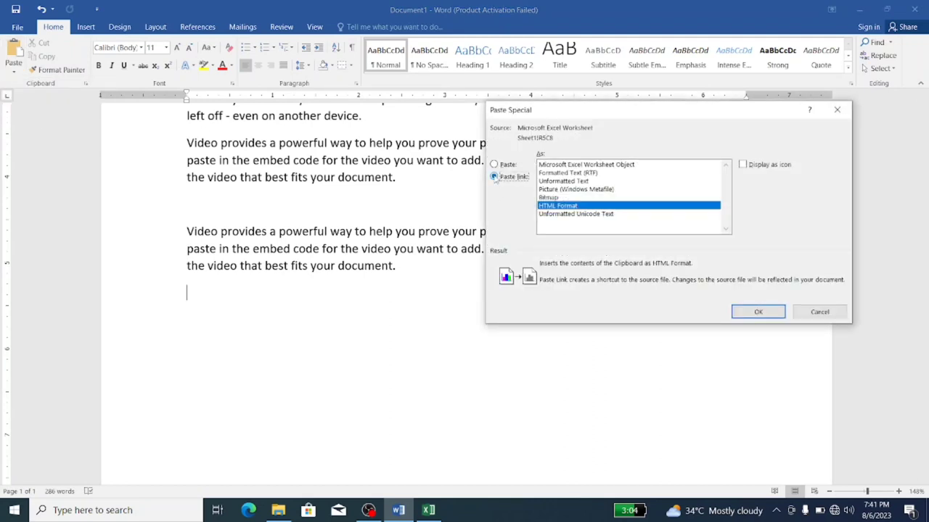
pyautogui.click(762, 313)
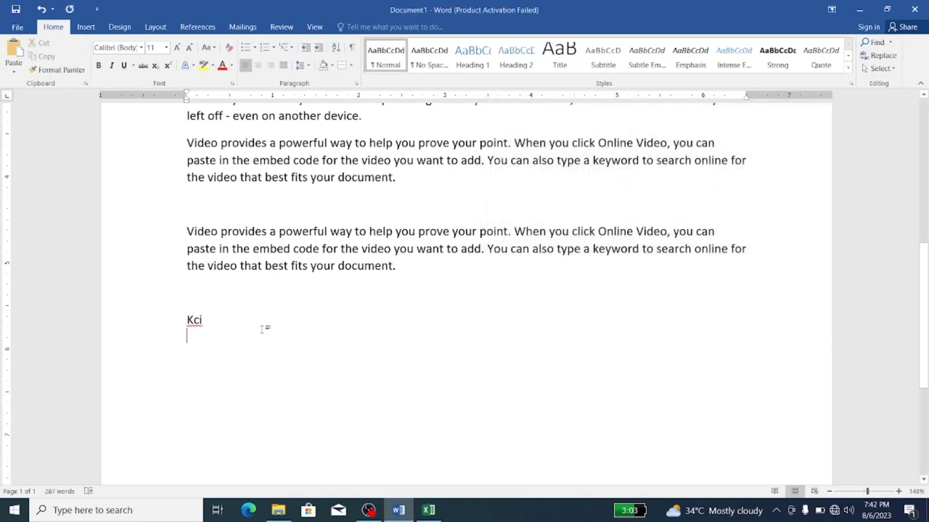
# Use Edit Link on the linked Kci worksheet object to open its source workbook, then minimize Excel.
pyautogui.rightClick(193, 321)
pyautogui.doubleClick(195, 321)
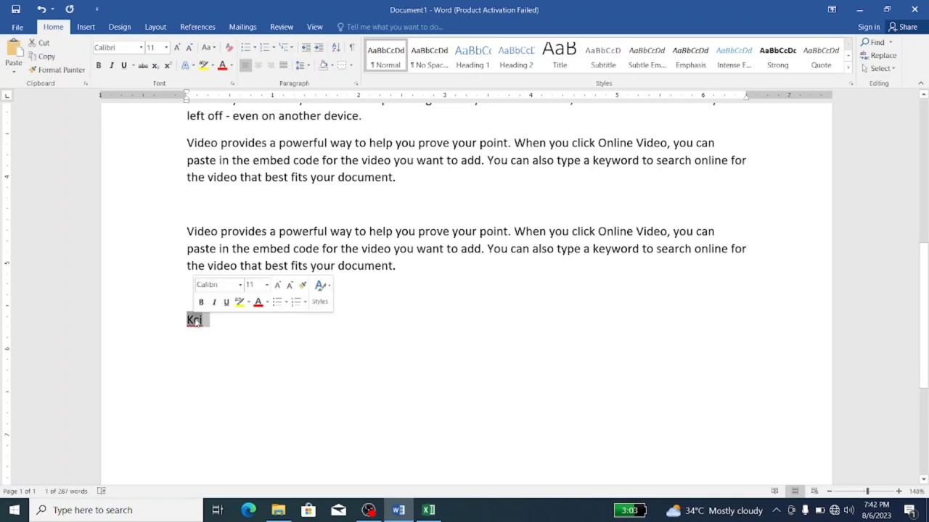
pyautogui.rightClick(194, 321)
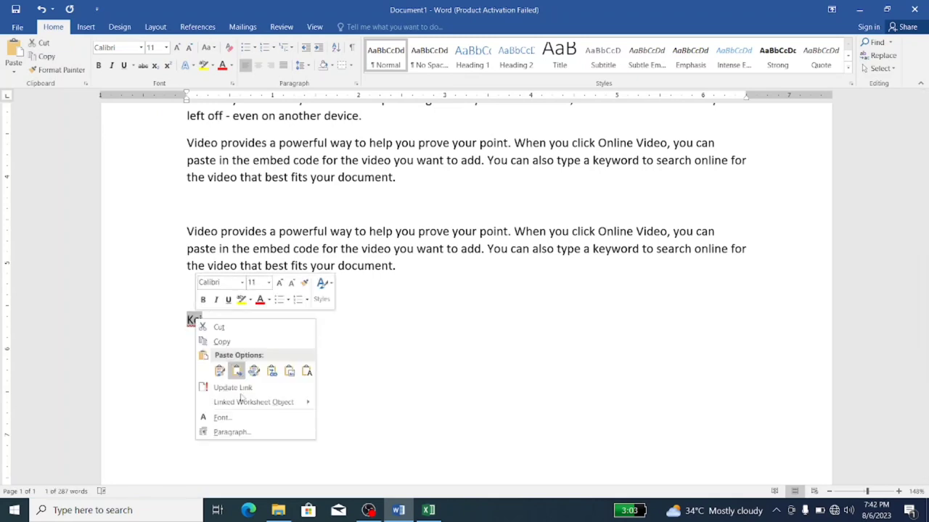
pyautogui.moveTo(232, 406)
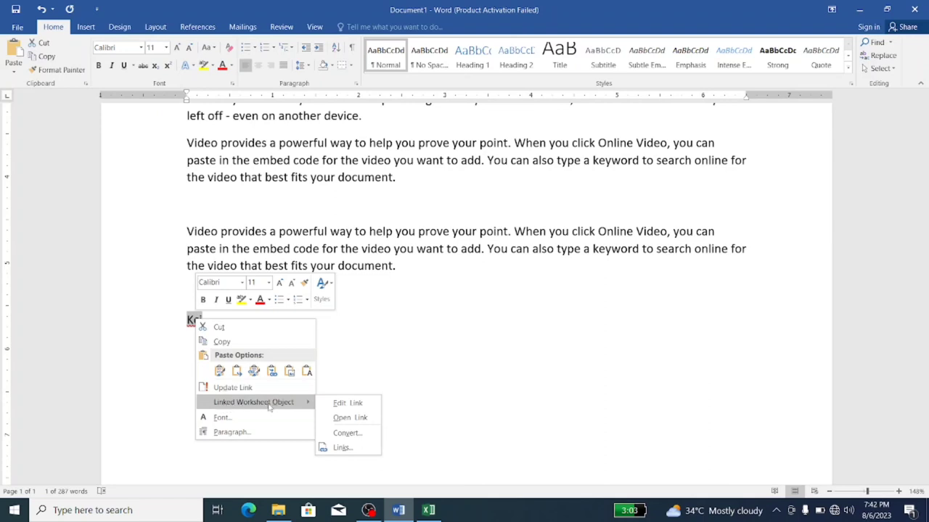
pyautogui.click(346, 403)
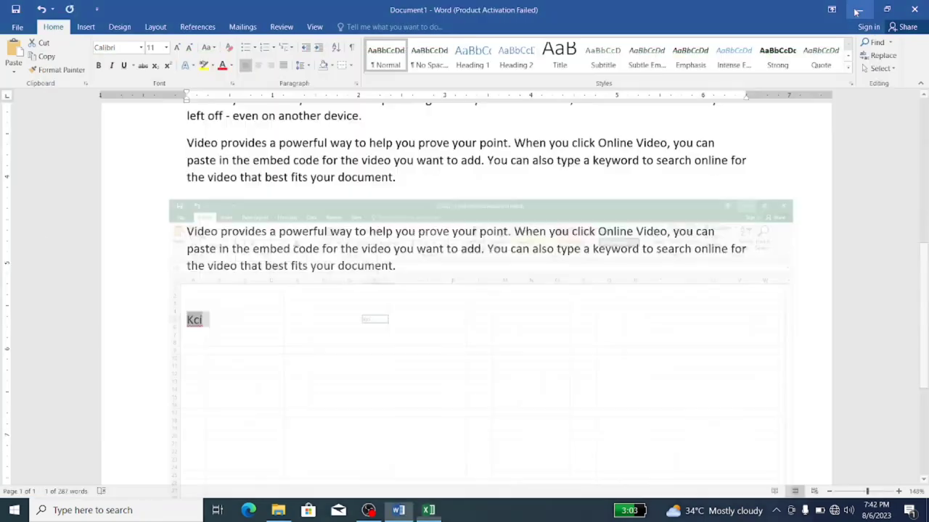
pyautogui.click(857, 13)
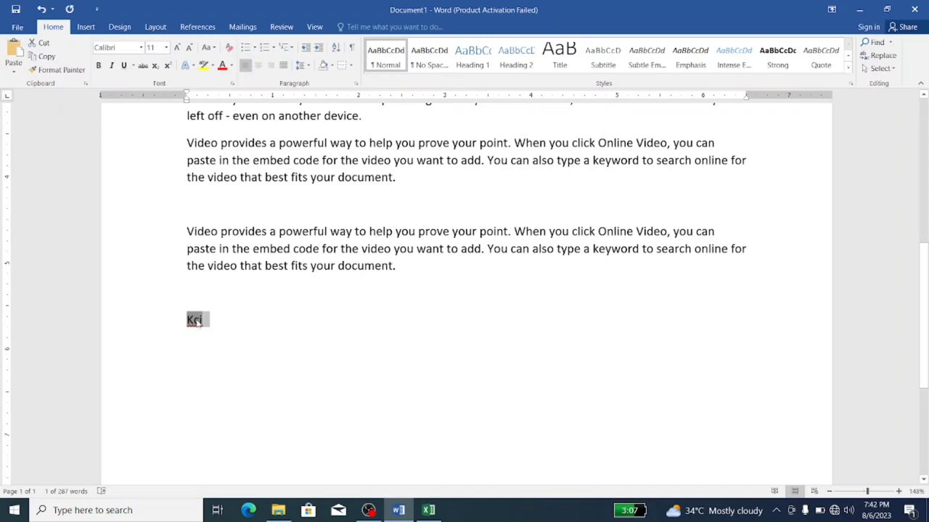
# Use Open Link on the linked Kci to open the source workbook again, then minimize Excel.
pyautogui.rightClick(197, 324)
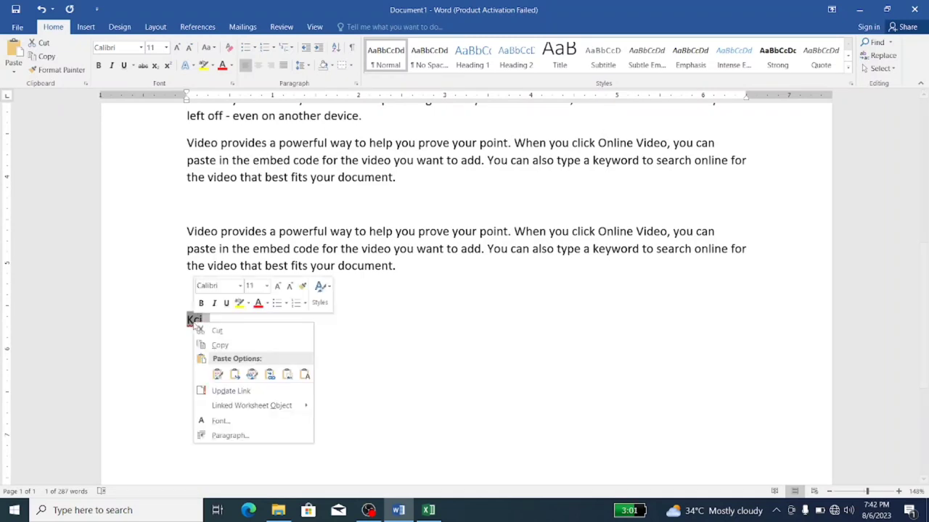
pyautogui.moveTo(247, 409)
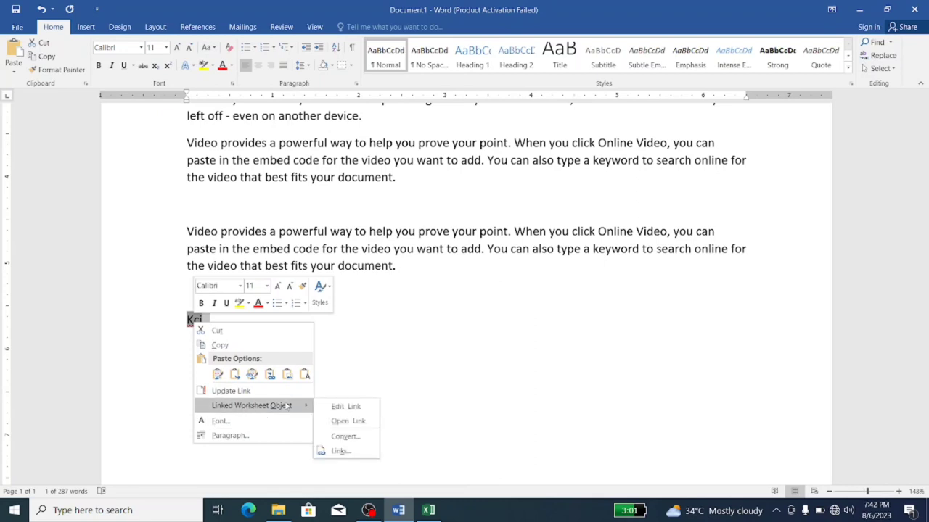
pyautogui.click(339, 422)
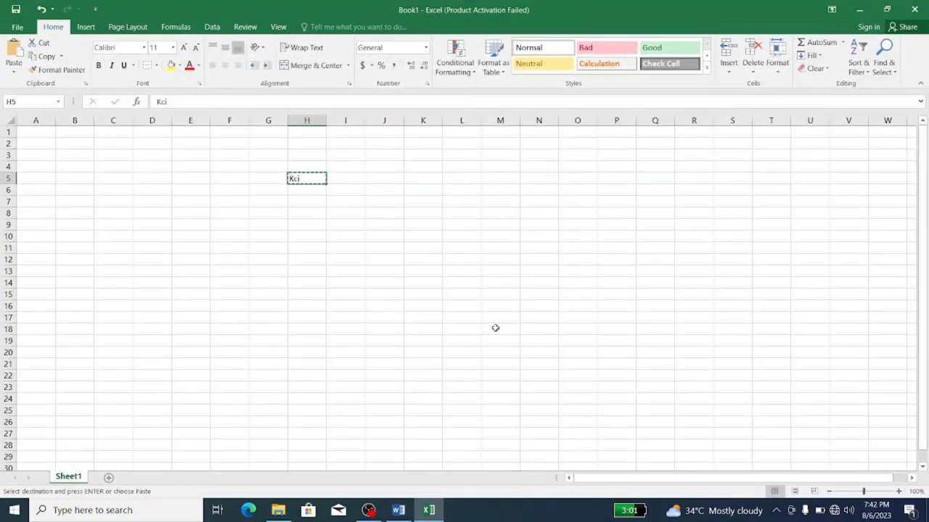
pyautogui.click(857, 10)
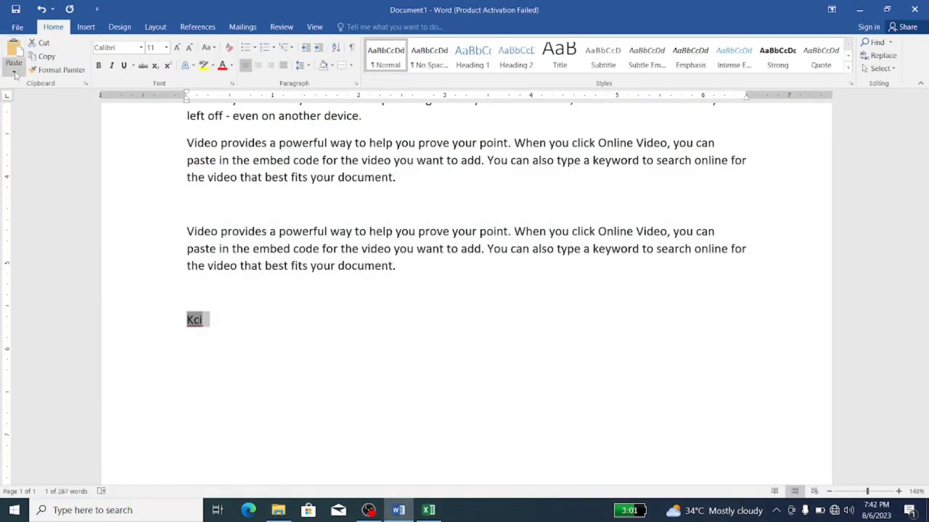
pyautogui.click(14, 73)
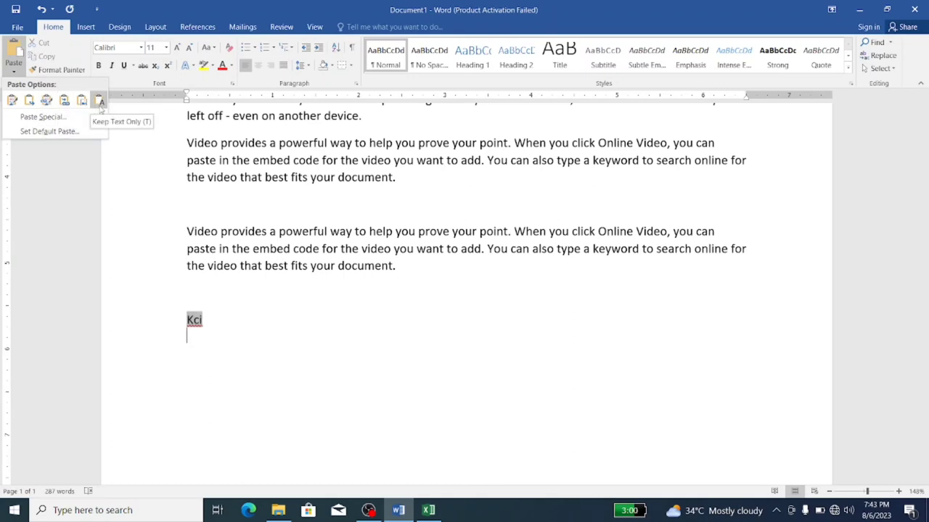
pyautogui.click(27, 117)
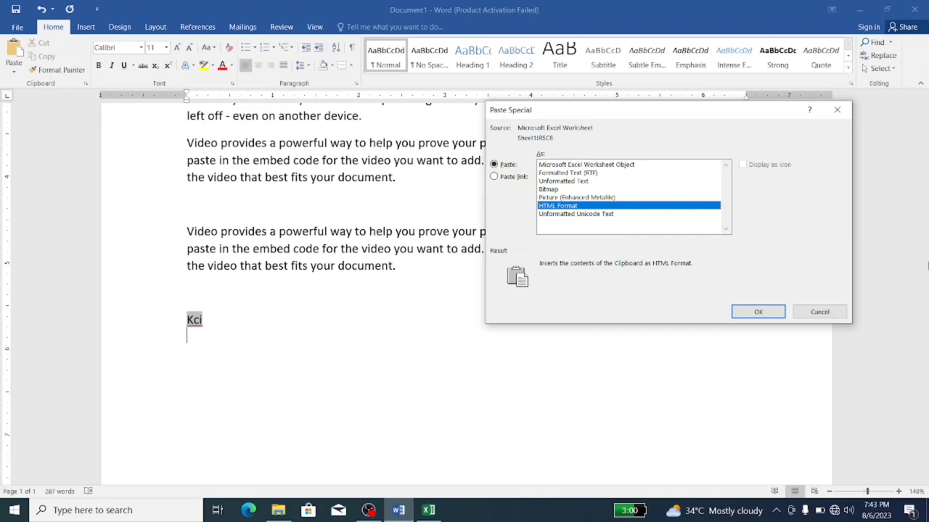
pyautogui.click(820, 312)
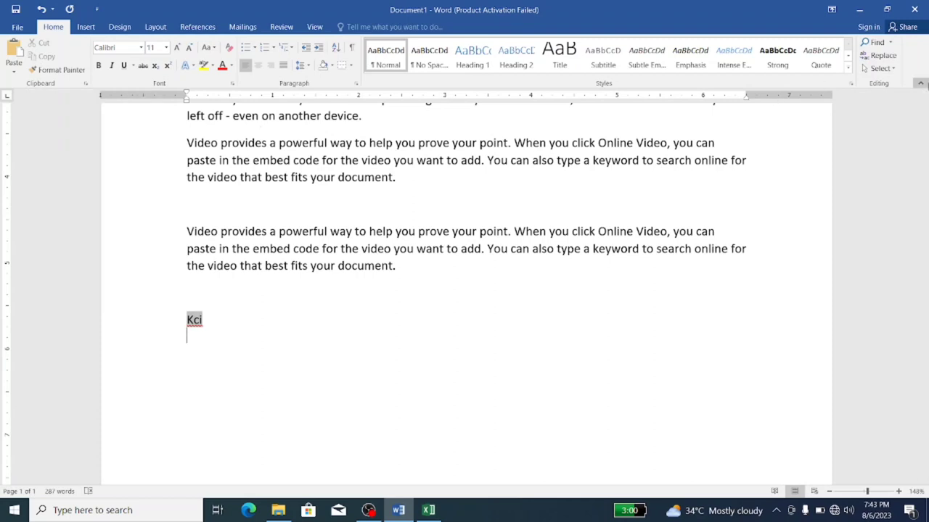
# Try pasting the orange outlined format onto the Video paragraph, undo it, then click into the orange heading.
pyautogui.scroll(4, 285, 129)
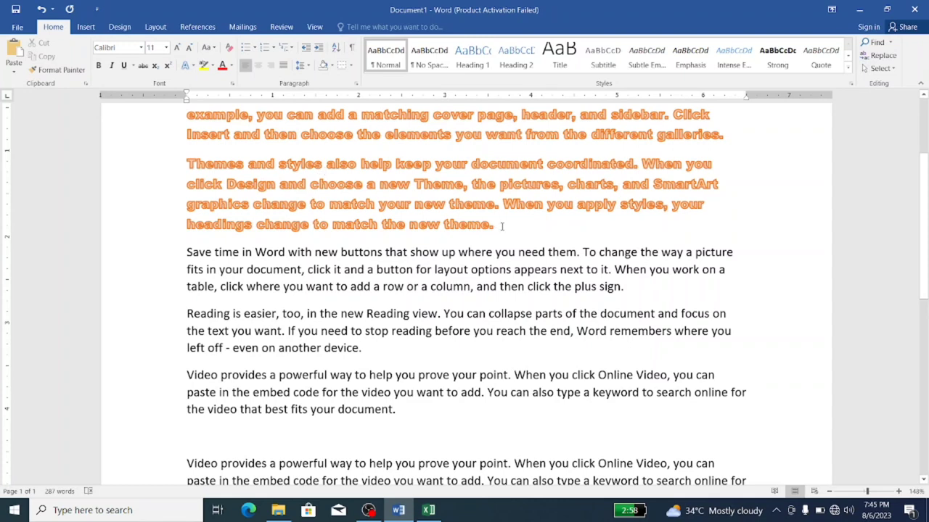
pyautogui.moveTo(499, 226); pyautogui.dragTo(187, 164)
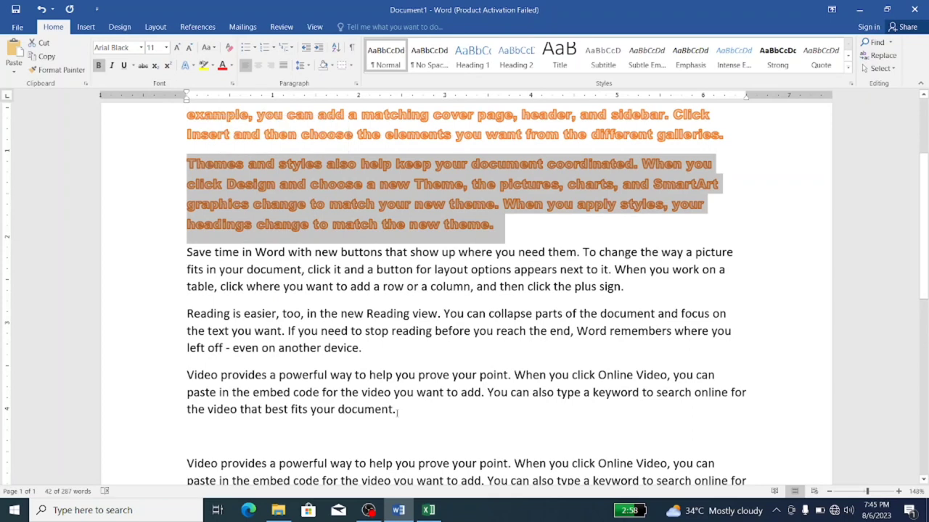
pyautogui.moveTo(396, 410); pyautogui.dragTo(167, 373)
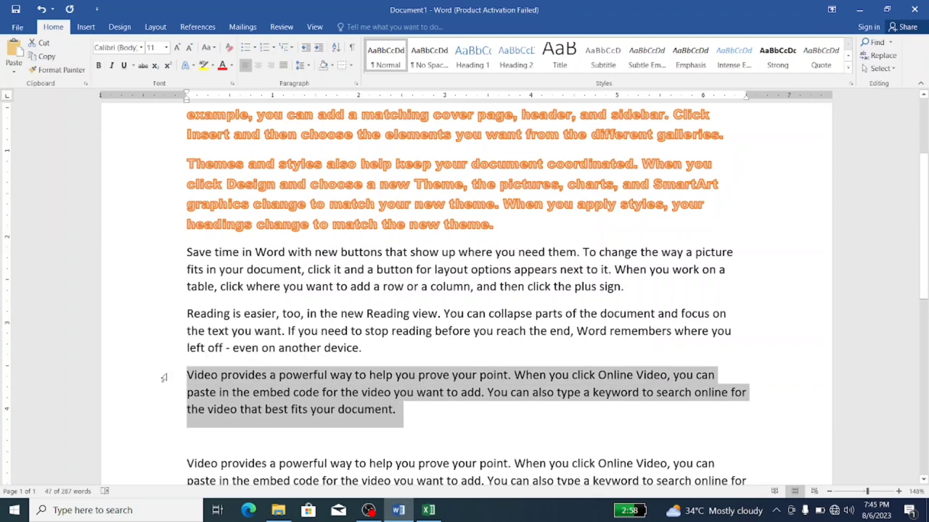
pyautogui.hotkey('ctrl', 'shift', 'v')
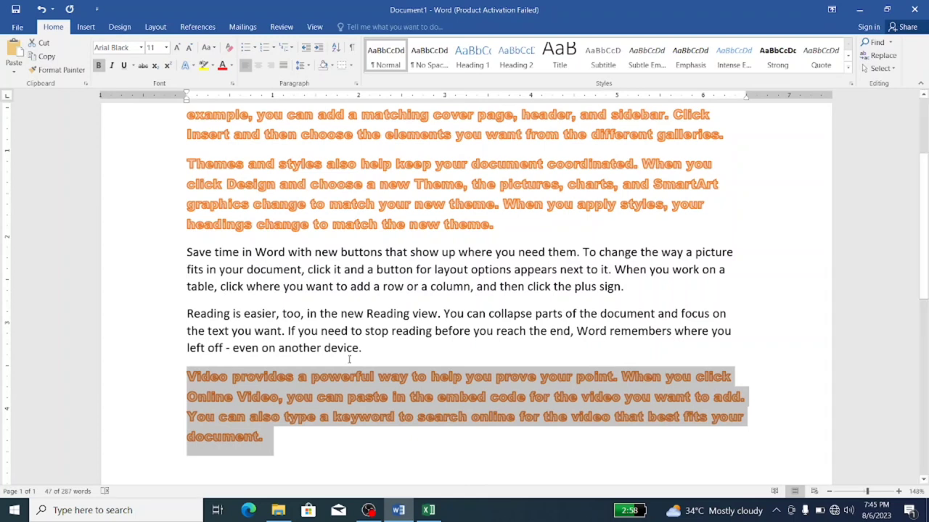
pyautogui.hotkey('ctrl', 'z')
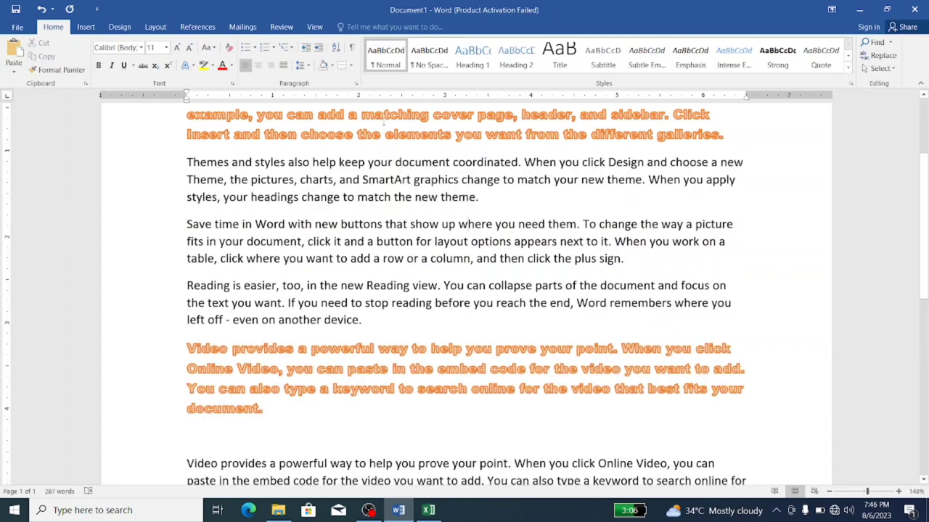
pyautogui.click(388, 114)
pyautogui.click(923, 96)
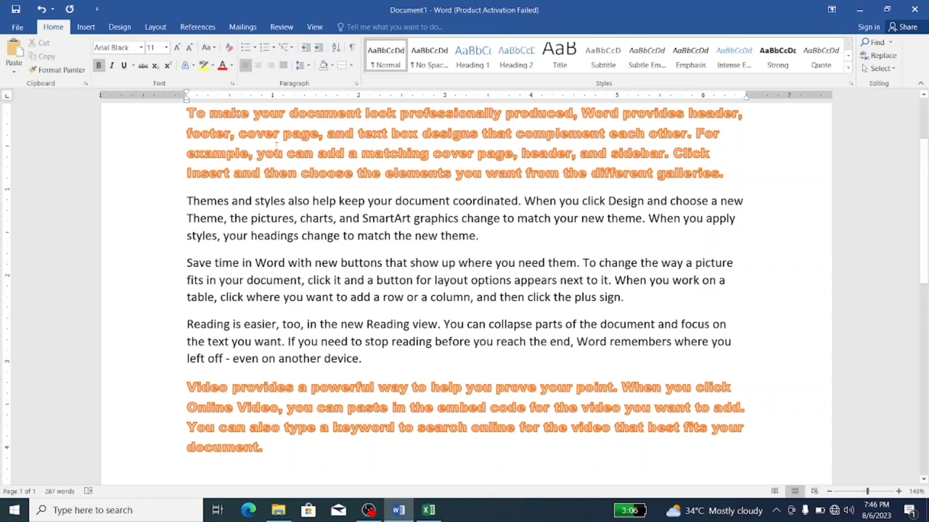
# Use Format Painter to apply the orange outlined look to the 'styles, your headings change to match the new theme.' line.
pyautogui.click(59, 70)
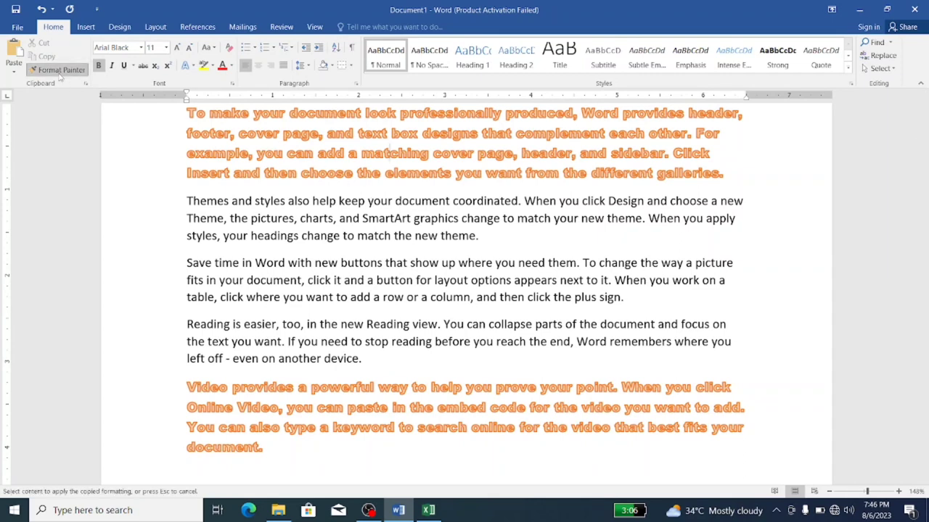
pyautogui.moveTo(481, 237); pyautogui.dragTo(185, 239)
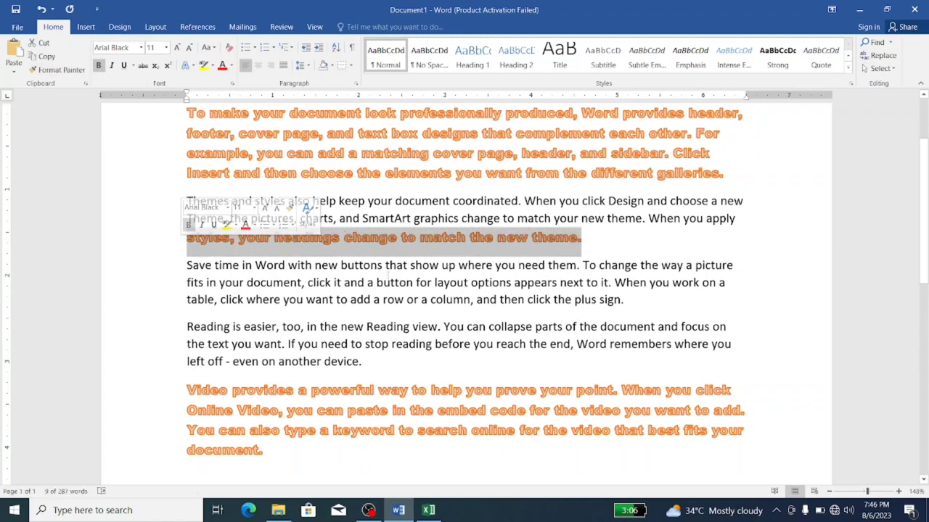
pyautogui.click(540, 293)
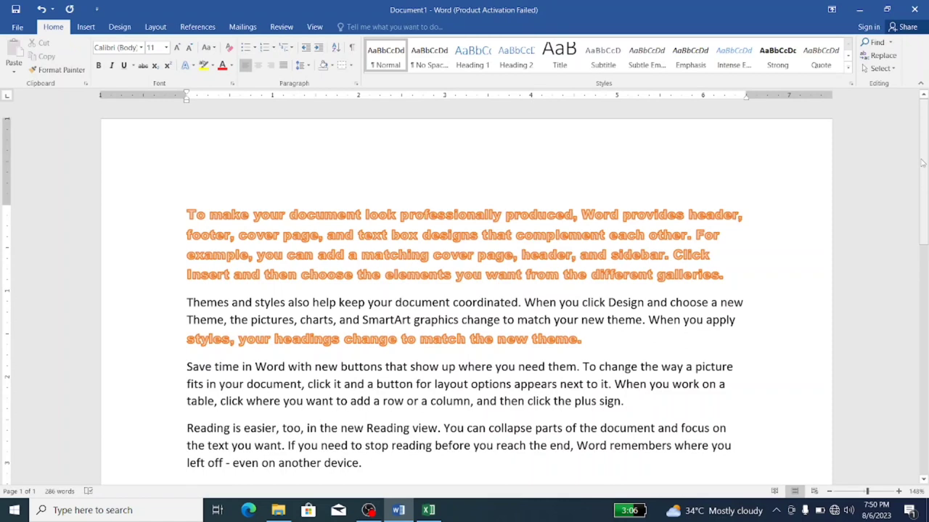
pyautogui.moveTo(927, 165)
pyautogui.mouseDown()
pyautogui.moveTo(927, 283)
pyautogui.moveTo(903, 157)
pyautogui.mouseUp()
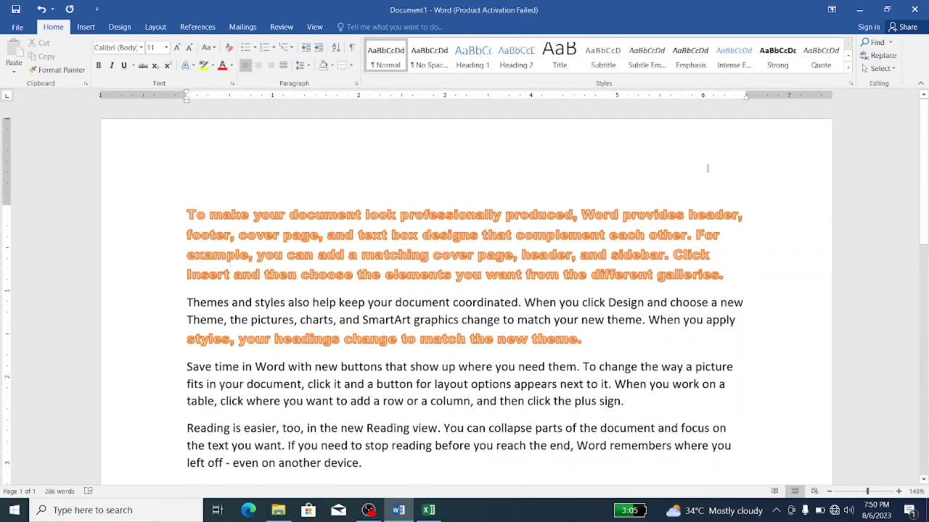
# Open the Clipboard pane and copy the opening clause ending 'professionally produced,' into it.
pyautogui.click(85, 84)
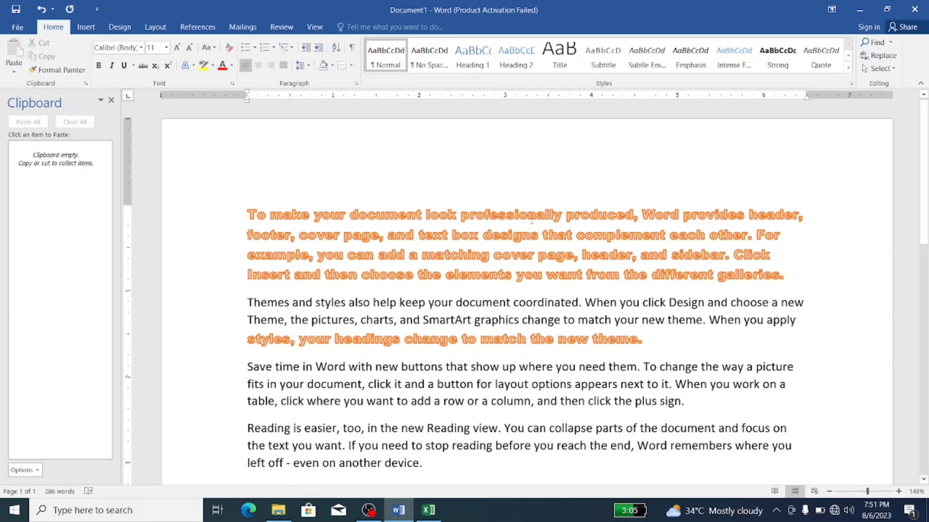
pyautogui.click(563, 215)
pyautogui.moveTo(638, 214)
pyautogui.mouseDown()
pyautogui.moveTo(519, 198)
pyautogui.moveTo(247, 211)
pyautogui.mouseUp()
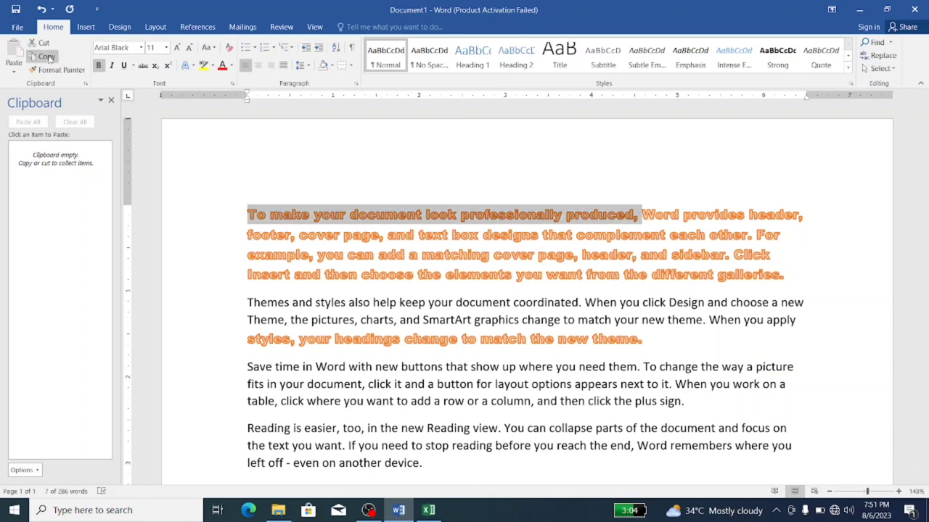
pyautogui.click(46, 56)
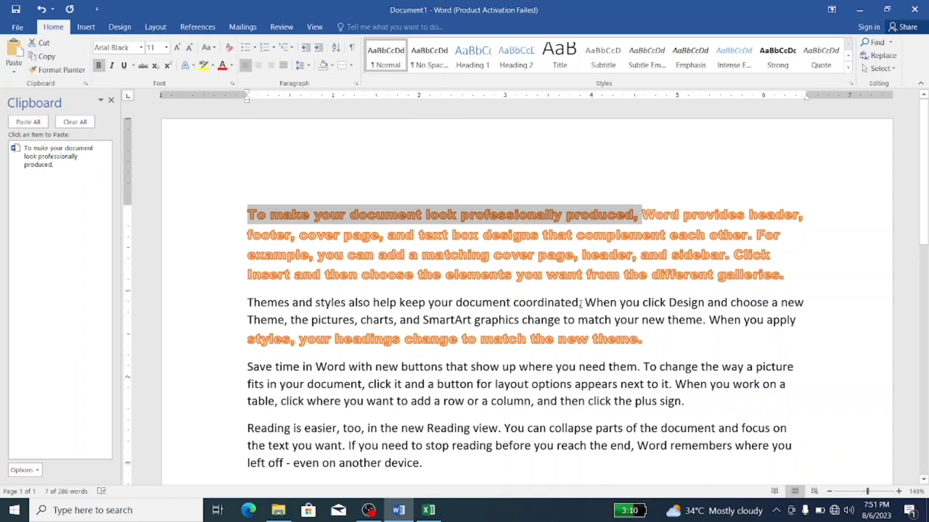
# Copy 'Themes and styles also help keep your document coordinated' and 'Save time in Word with new' to the Clipboard.
pyautogui.moveTo(580, 303)
pyautogui.mouseDown()
pyautogui.moveTo(346, 315)
pyautogui.moveTo(247, 303)
pyautogui.mouseUp()
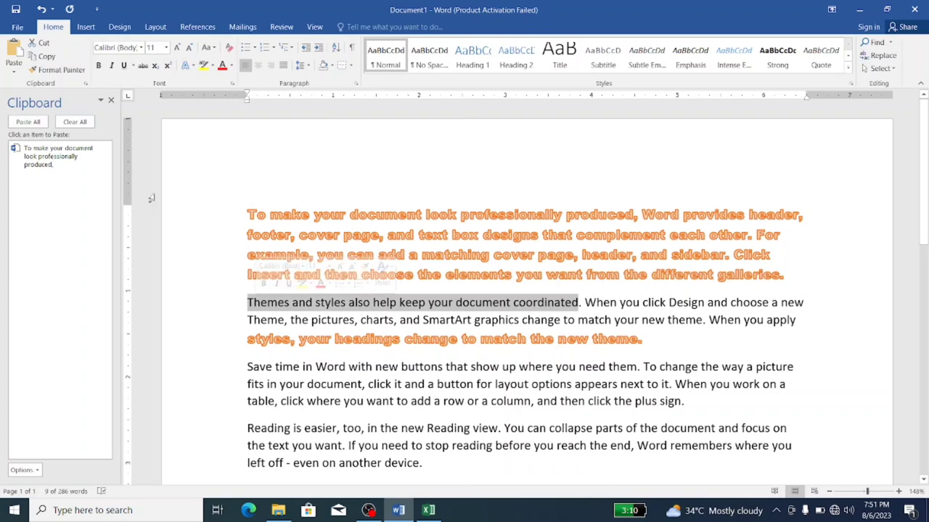
pyautogui.click(52, 60)
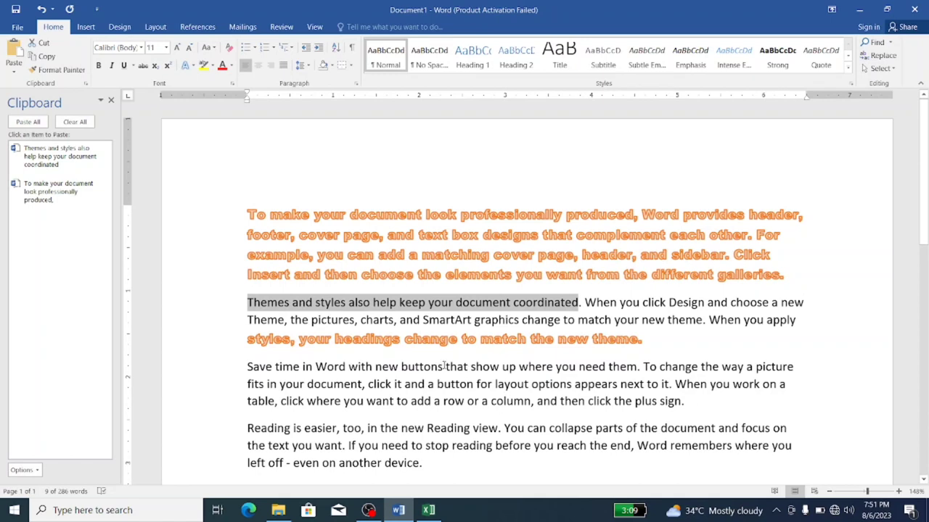
pyautogui.moveTo(445, 367); pyautogui.dragTo(243, 362)
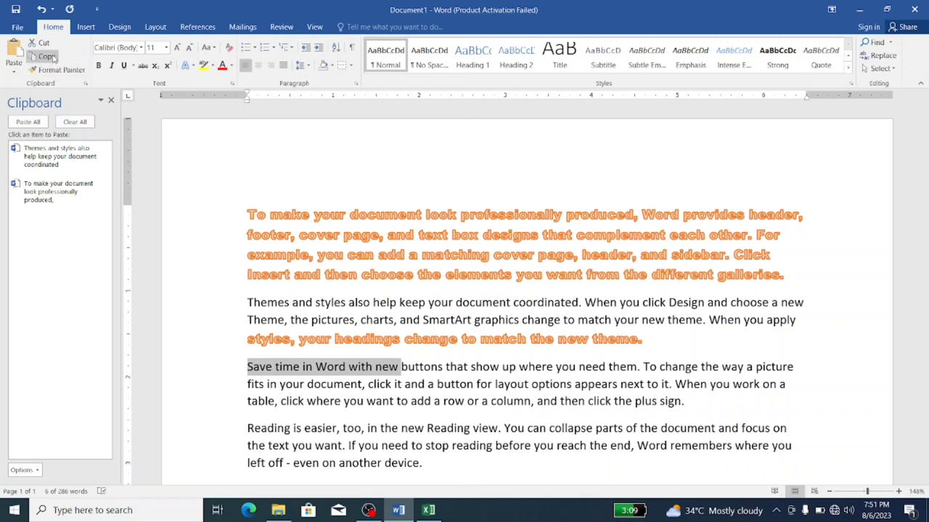
pyautogui.click(47, 57)
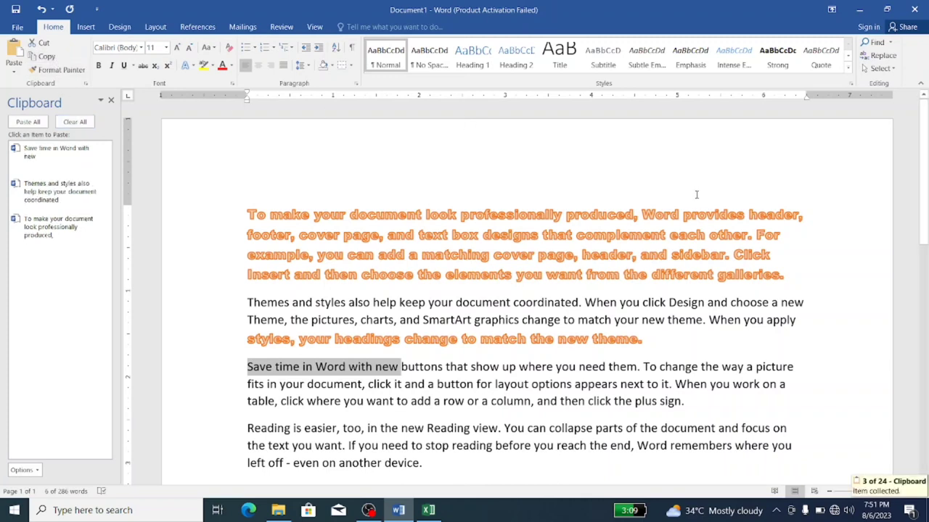
pyautogui.click(923, 378)
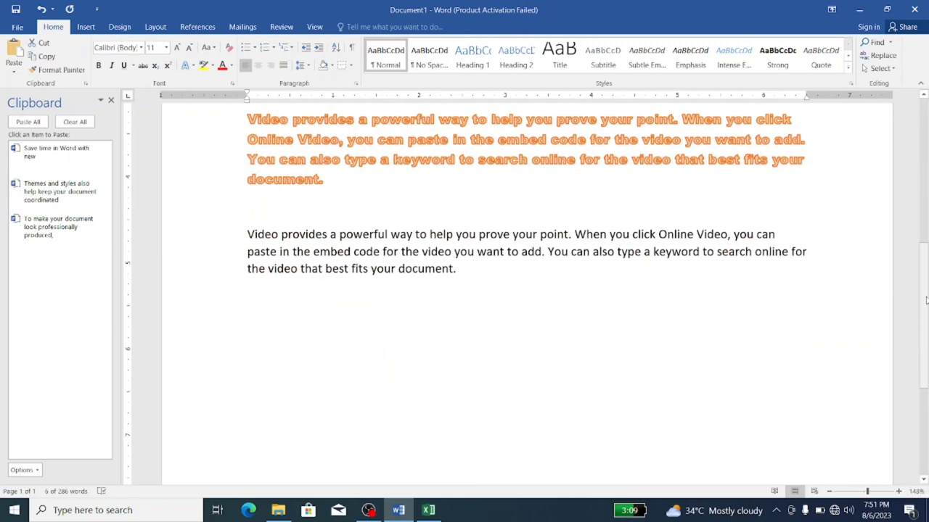
# Copy the 'Reading is easier' paragraph and the Video proving-your-point sentence to the Clipboard.
pyautogui.scroll(5, 926, 301)
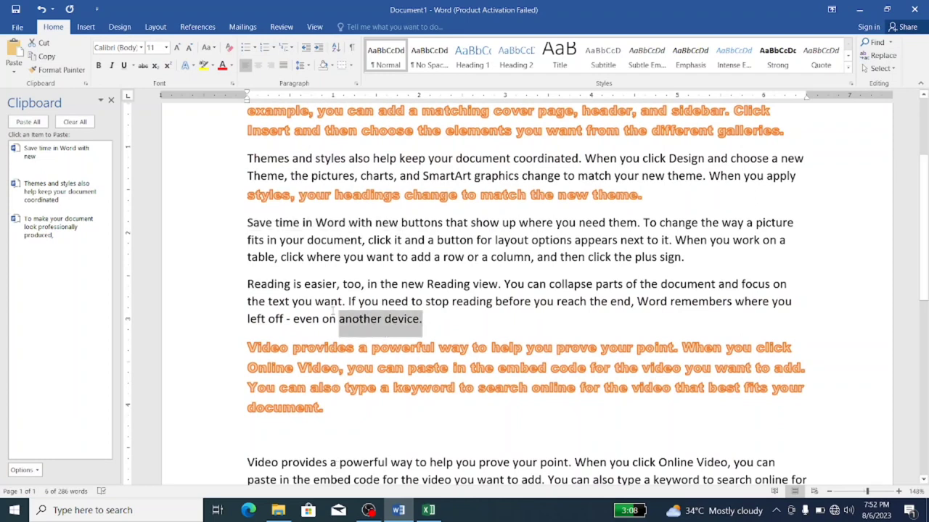
pyautogui.moveTo(426, 322); pyautogui.dragTo(218, 277)
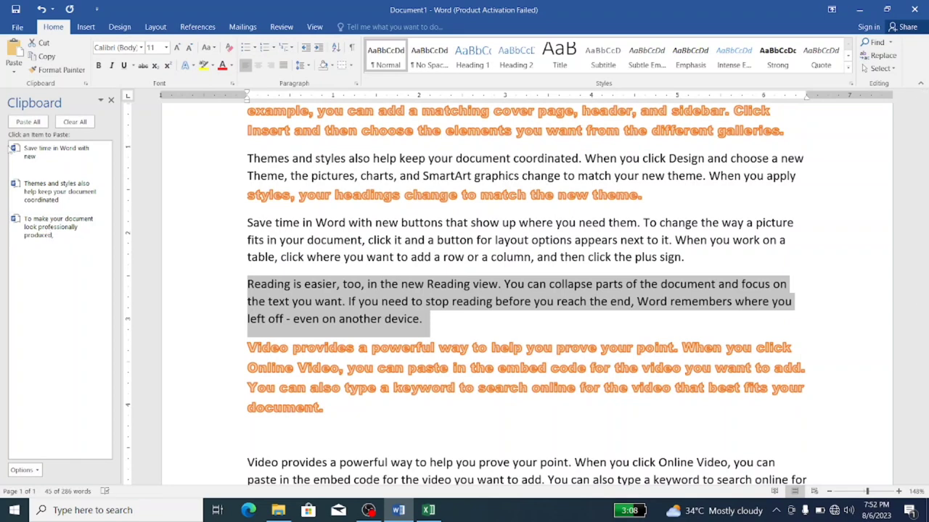
pyautogui.click(47, 58)
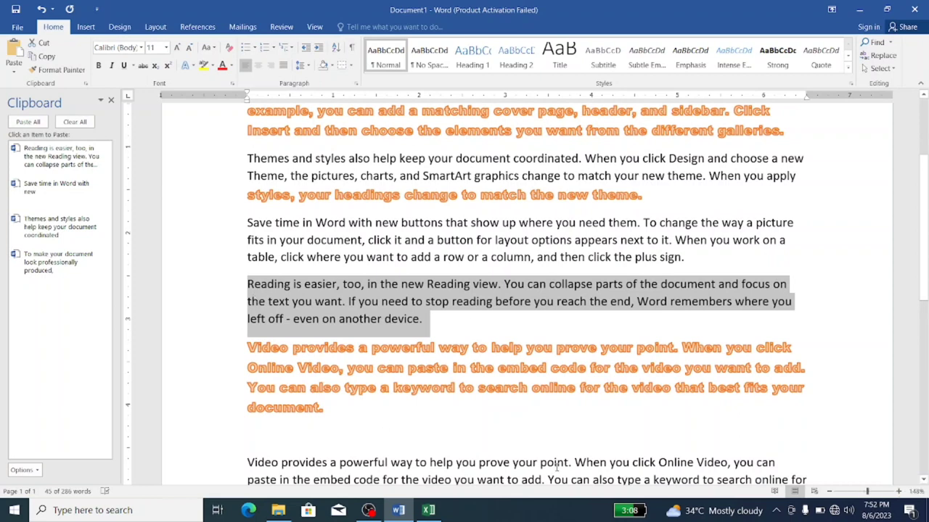
pyautogui.moveTo(573, 462); pyautogui.dragTo(248, 462)
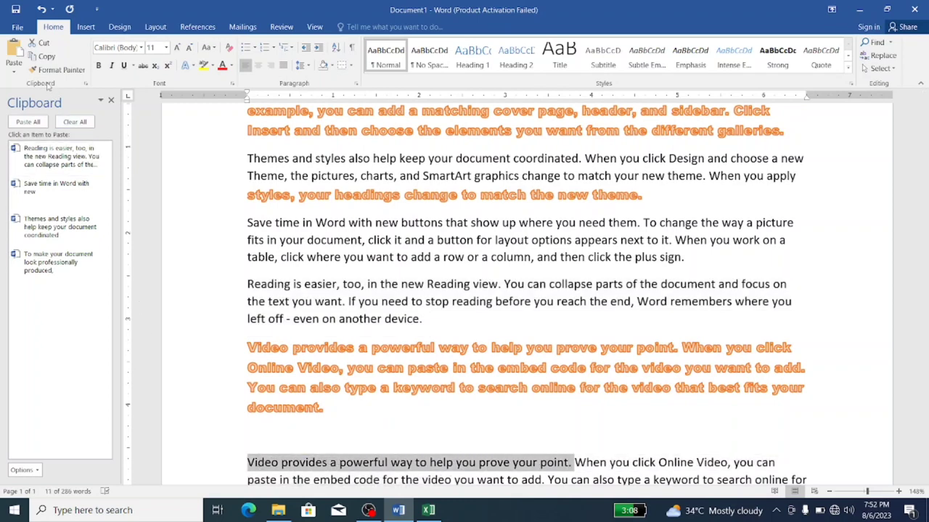
pyautogui.click(44, 56)
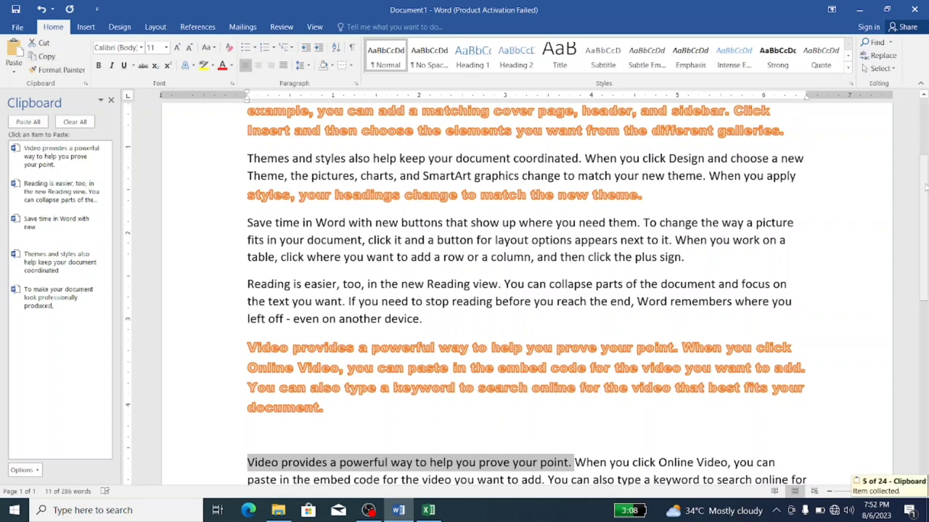
# Add an empty line after the last paragraph at the document's end.
pyautogui.moveTo(926, 187); pyautogui.dragTo(926, 328)
pyautogui.click(506, 136)
pyautogui.press('Return')
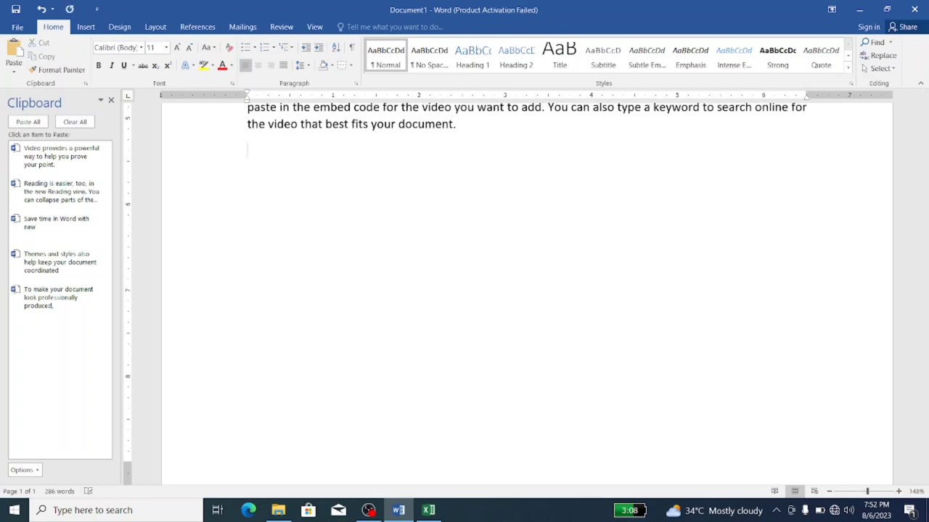
# Paste the five Clipboard snippets one by one, from the Video sentence to the 'professionally produced,' clause.
pyautogui.click(47, 165)
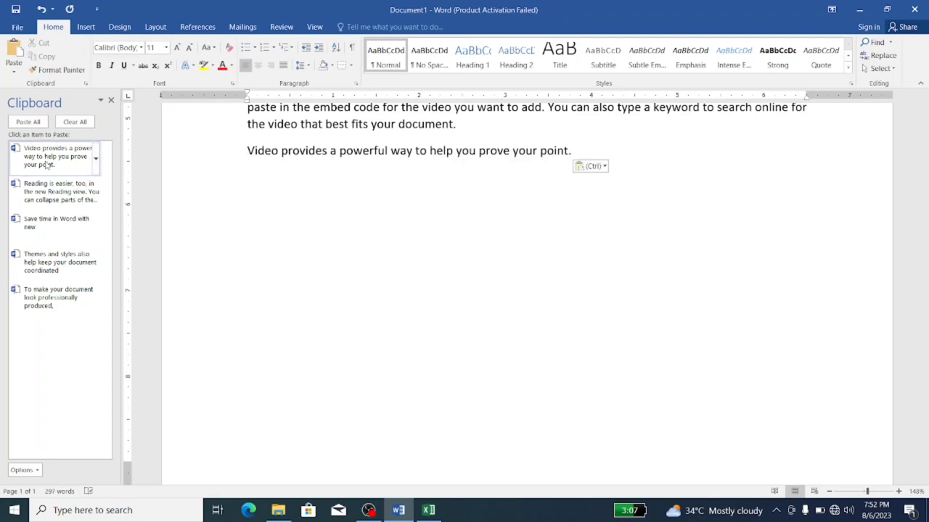
pyautogui.click(49, 192)
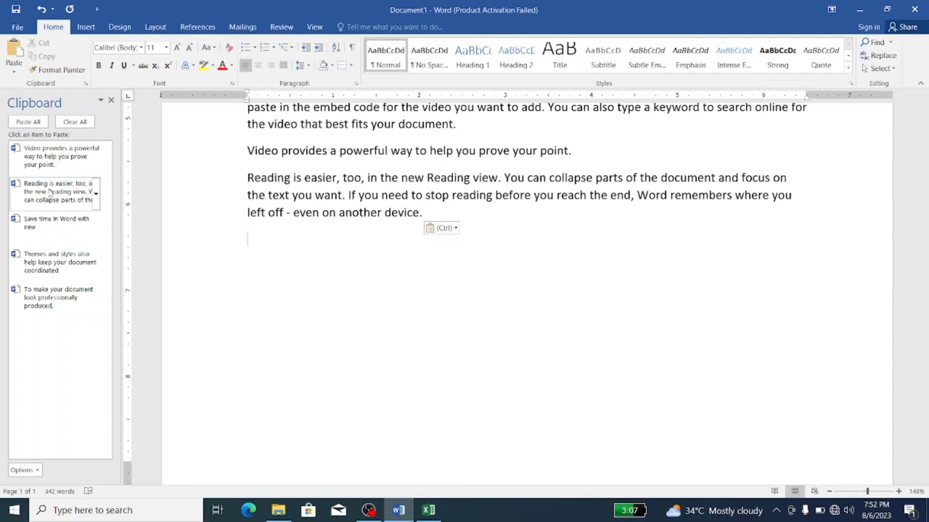
pyautogui.click(35, 234)
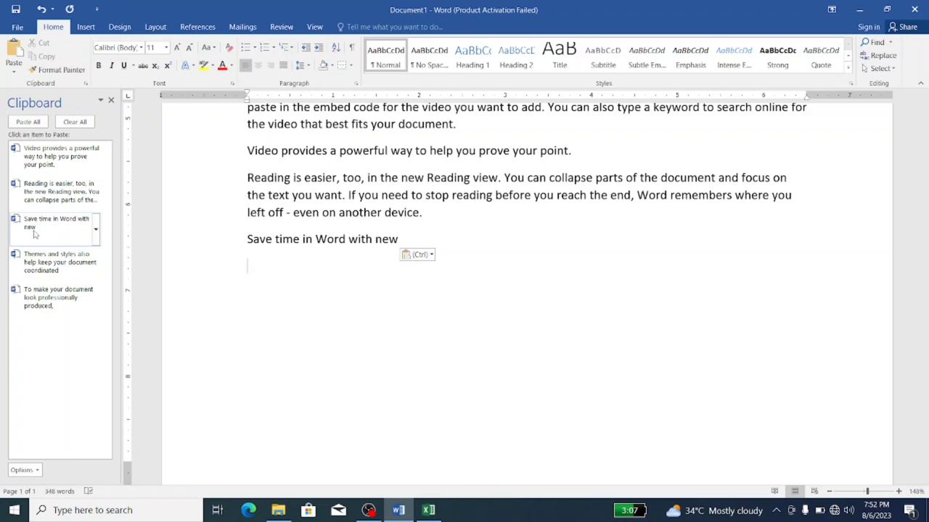
pyautogui.click(52, 271)
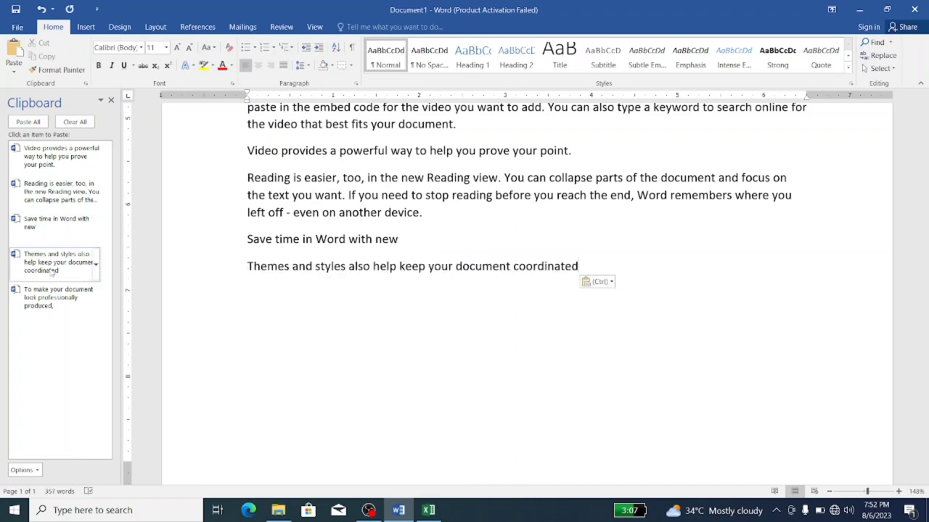
pyautogui.click(49, 298)
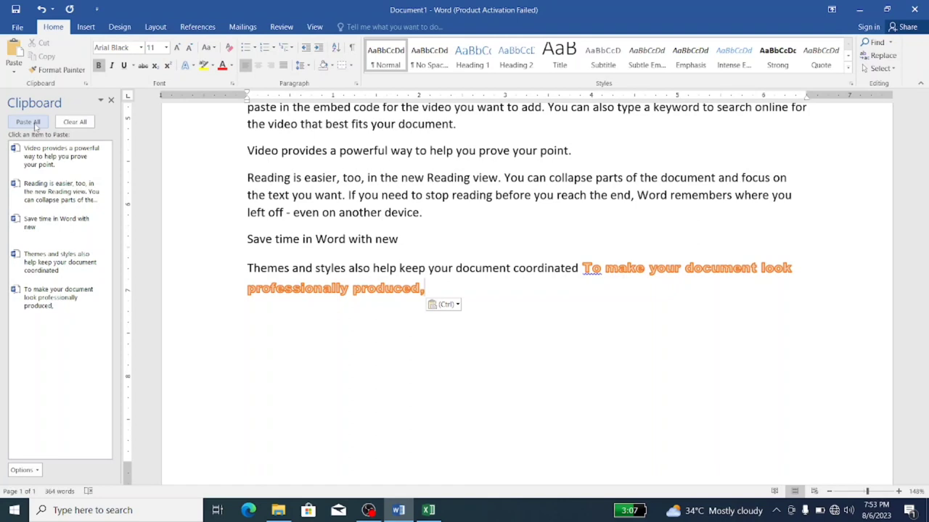
# On a new paragraph, use Paste All, then Clear All and close the Clipboard pane.
pyautogui.press('Return')
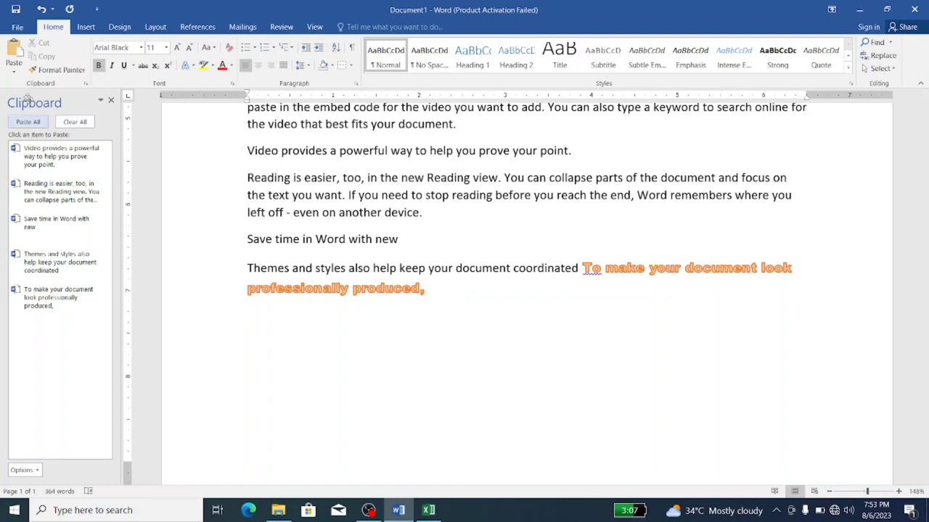
pyautogui.click(27, 123)
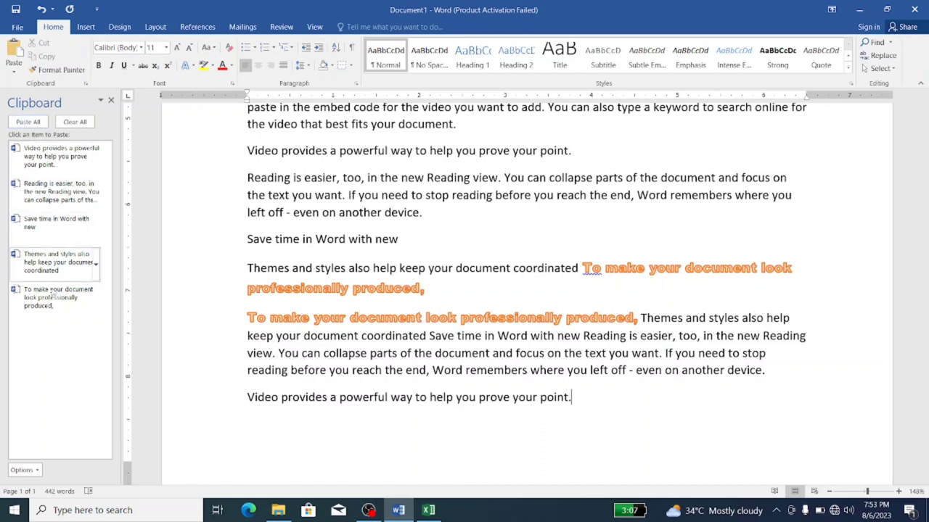
pyautogui.click(74, 123)
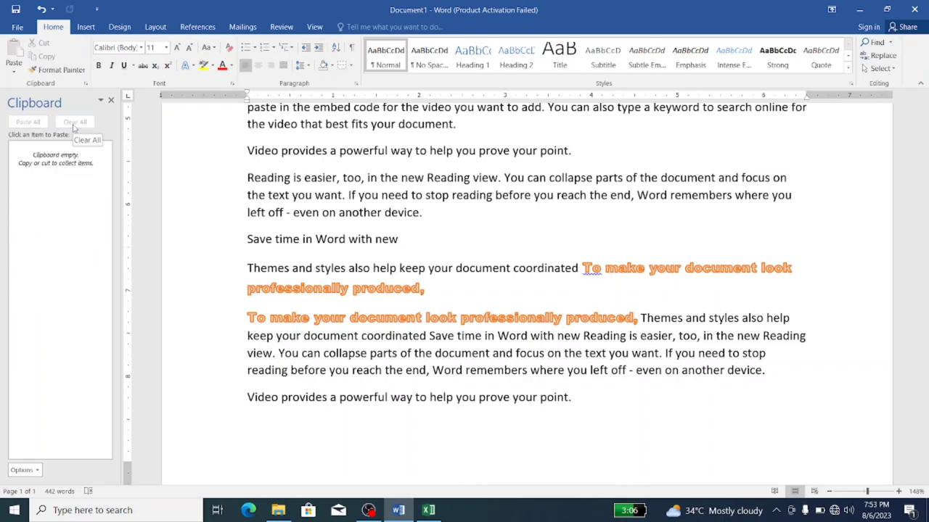
pyautogui.click(111, 101)
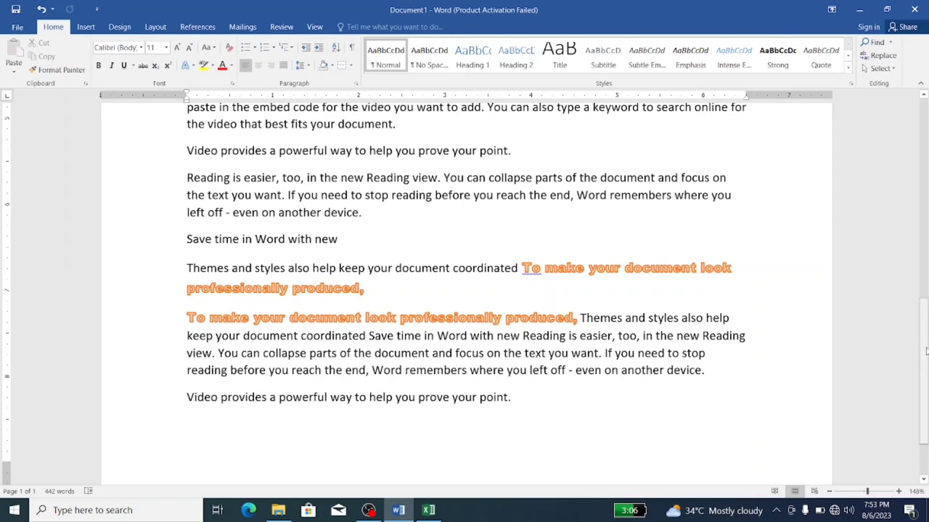
# Scroll back to the top and select the cover-page and Themes paragraphs through 'the new theme.'.
pyautogui.moveTo(926, 351); pyautogui.dragTo(922, 214)
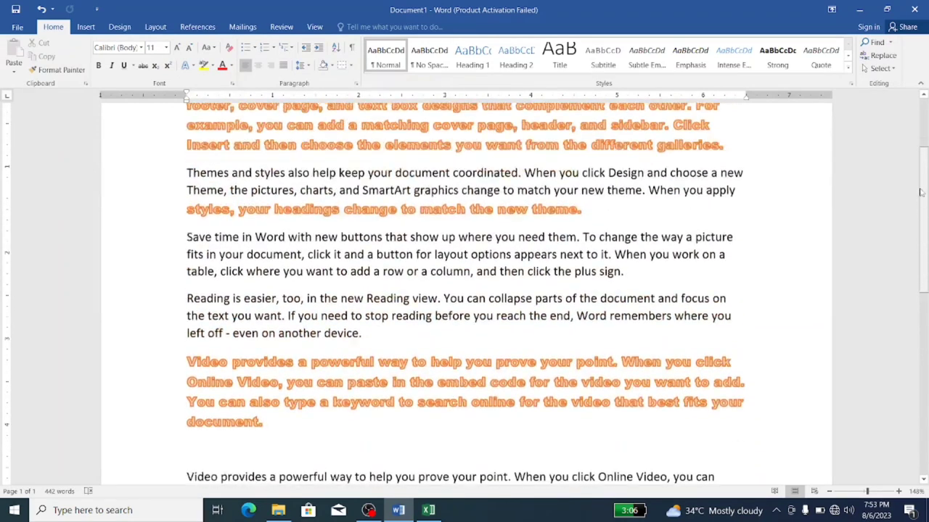
pyautogui.moveTo(923, 214); pyautogui.dragTo(918, 120)
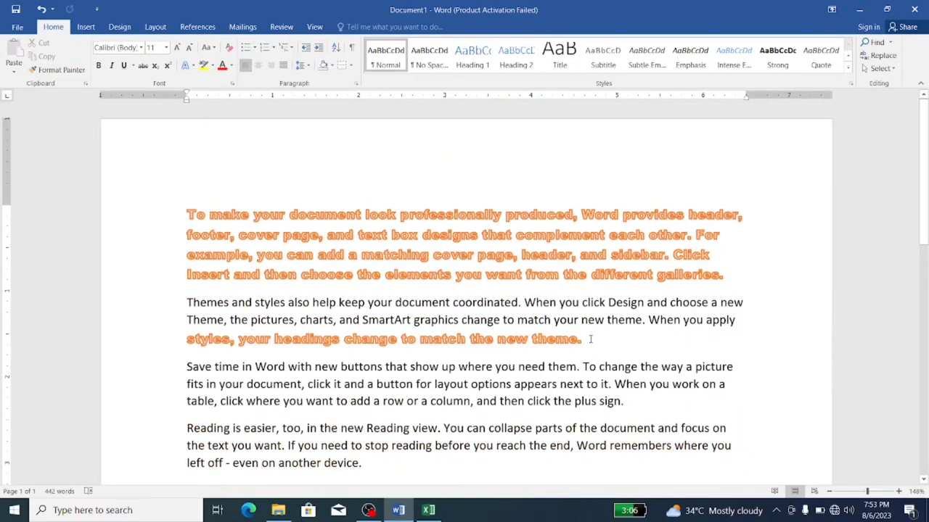
pyautogui.moveTo(588, 339)
pyautogui.mouseDown()
pyautogui.moveTo(414, 320)
pyautogui.moveTo(190, 212)
pyautogui.mouseUp()
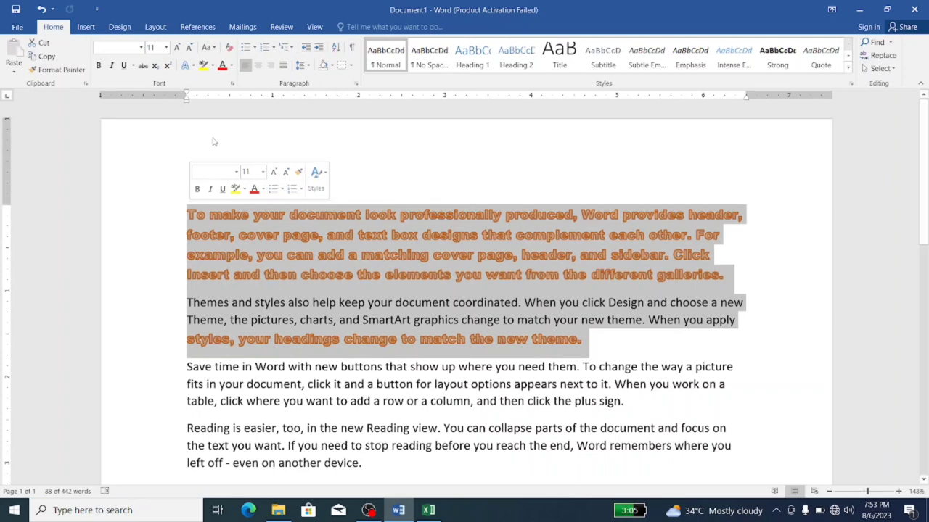
# Clear all orange formatting from the two paragraphs and set them in Algerian at 16 pt.
pyautogui.click(141, 48)
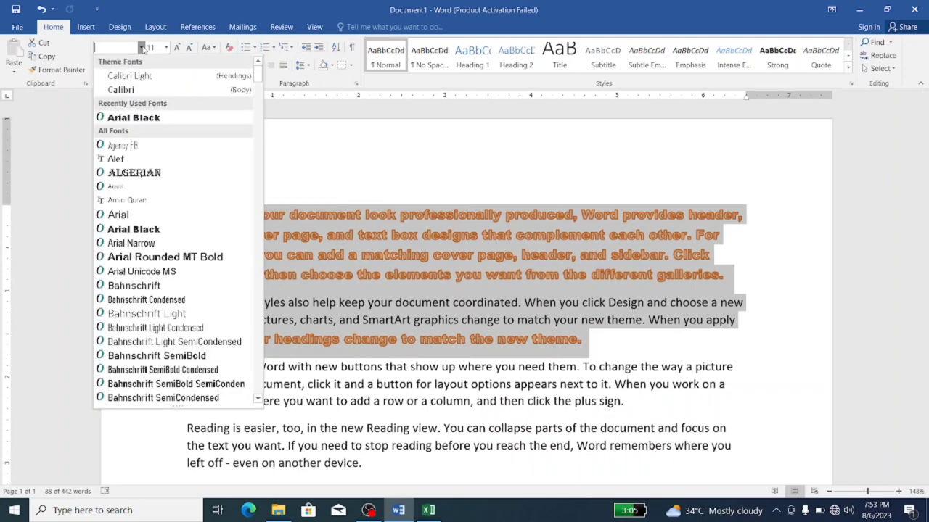
pyautogui.click(133, 173)
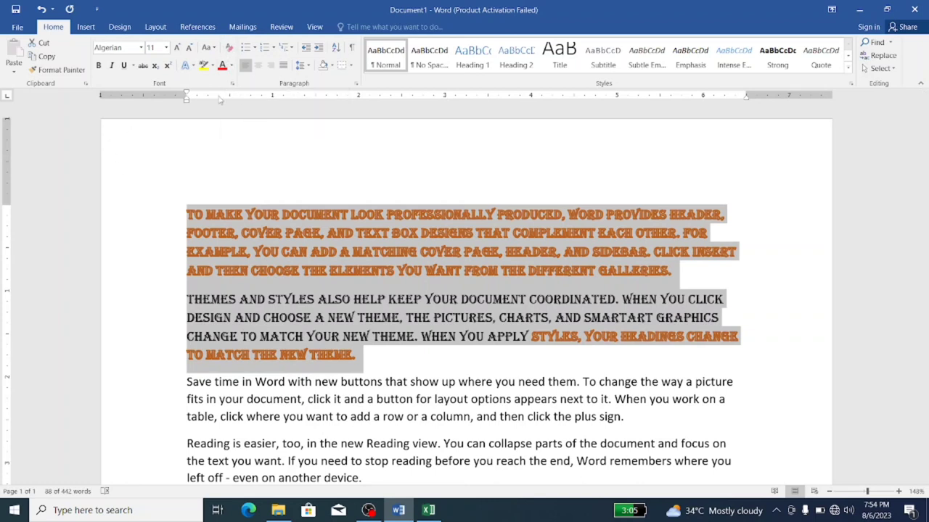
pyautogui.click(229, 49)
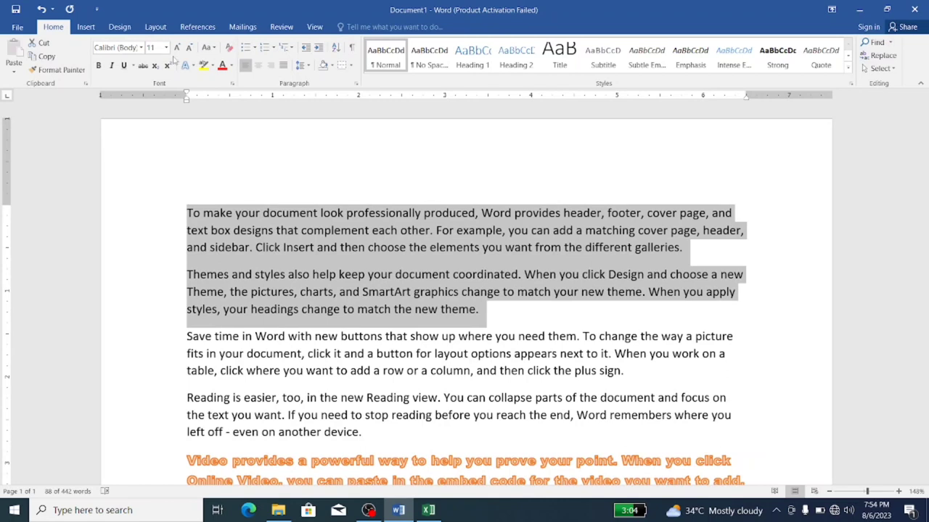
pyautogui.click(142, 48)
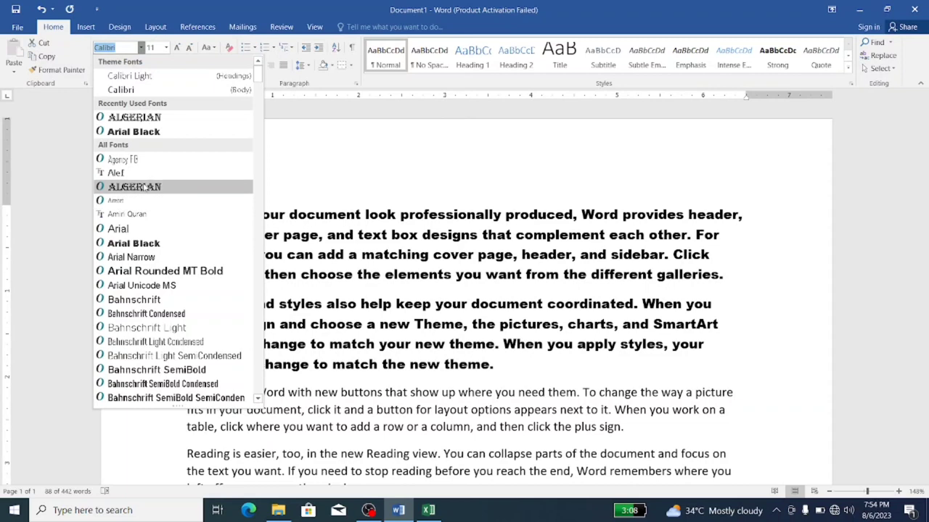
pyautogui.click(144, 187)
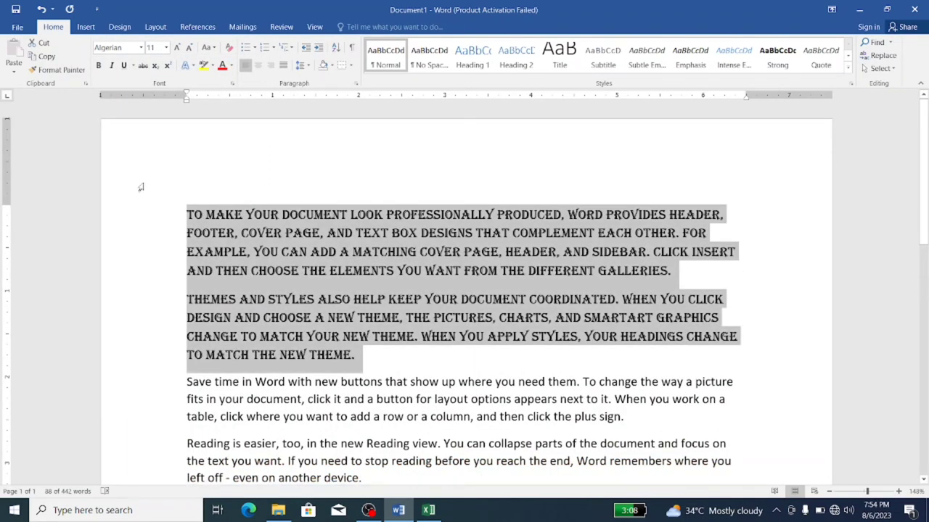
pyautogui.click(167, 48)
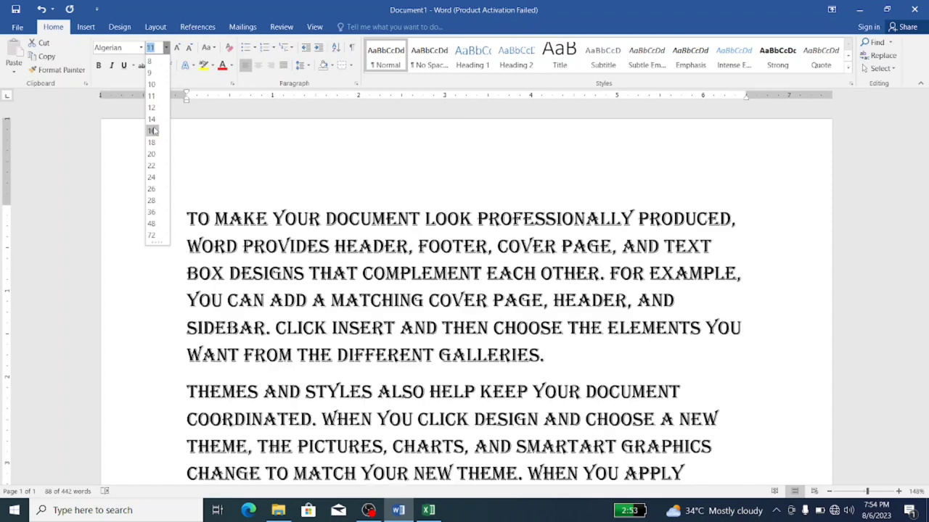
pyautogui.click(152, 130)
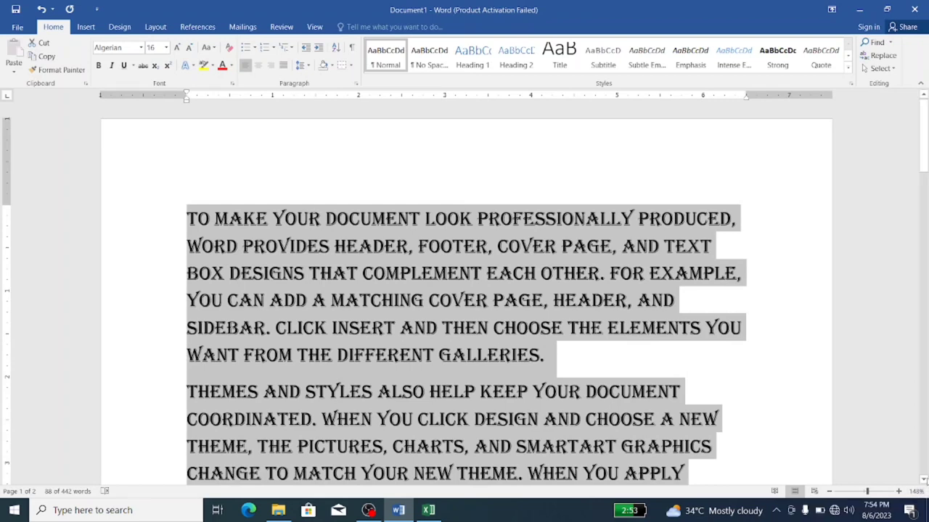
pyautogui.scroll(-1, 378, 295)
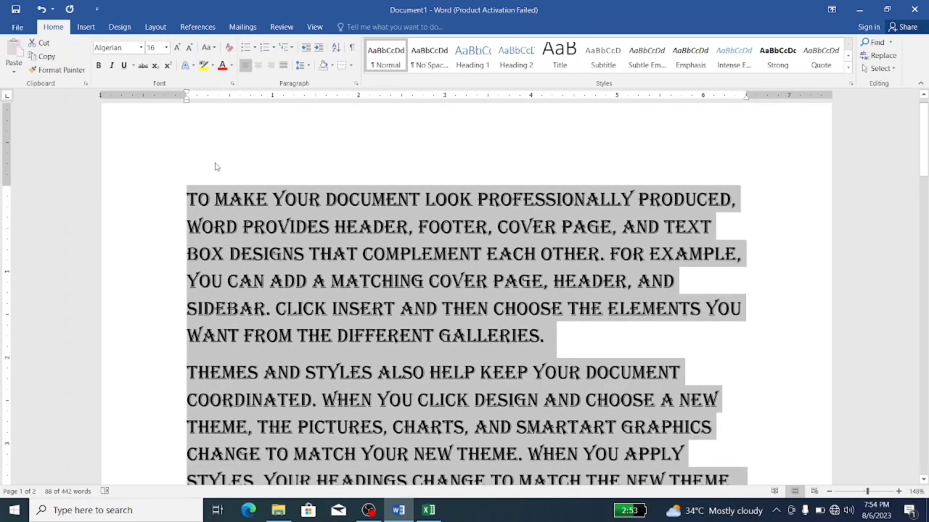
pyautogui.click(100, 66)
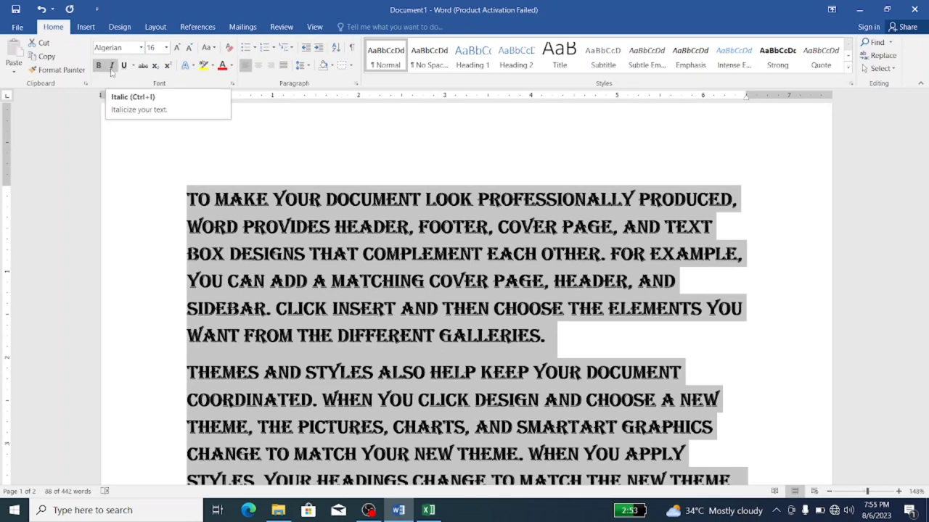
pyautogui.click(113, 70)
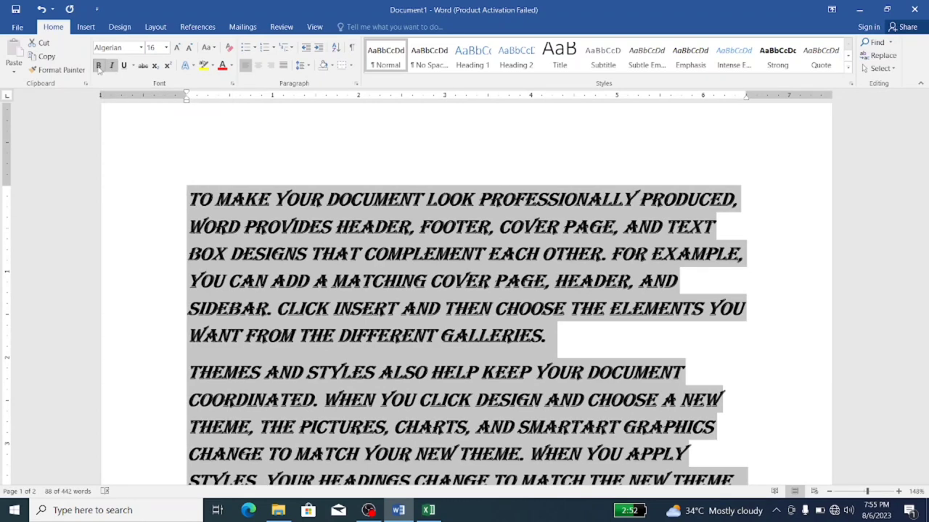
pyautogui.click(100, 67)
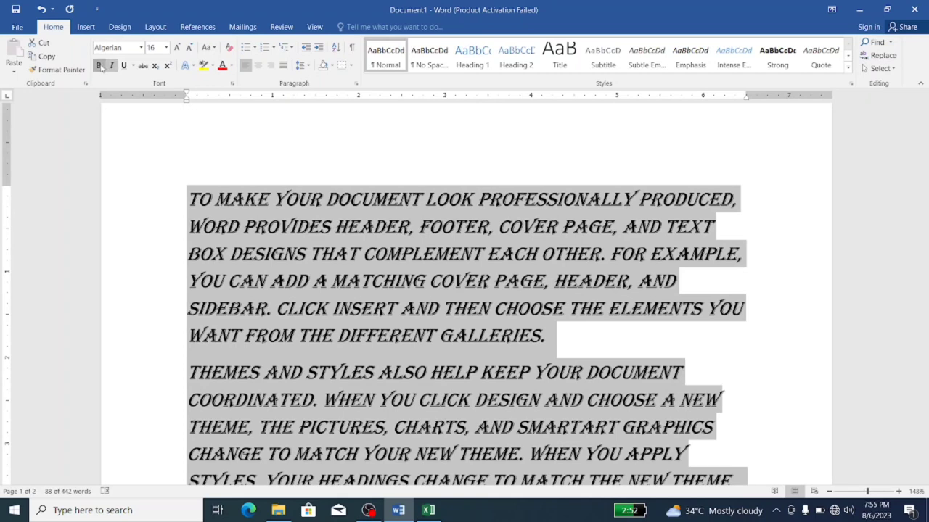
pyautogui.click(99, 66)
pyautogui.click(111, 66)
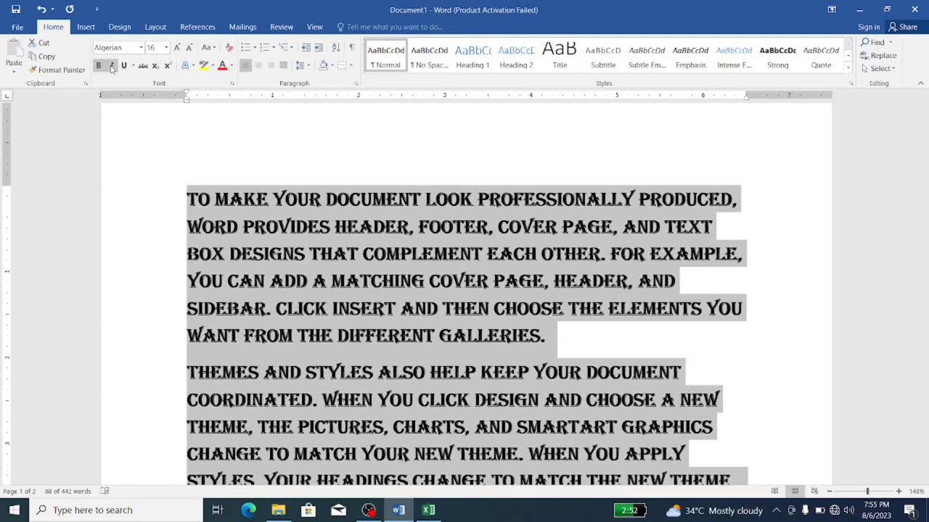
pyautogui.click(100, 66)
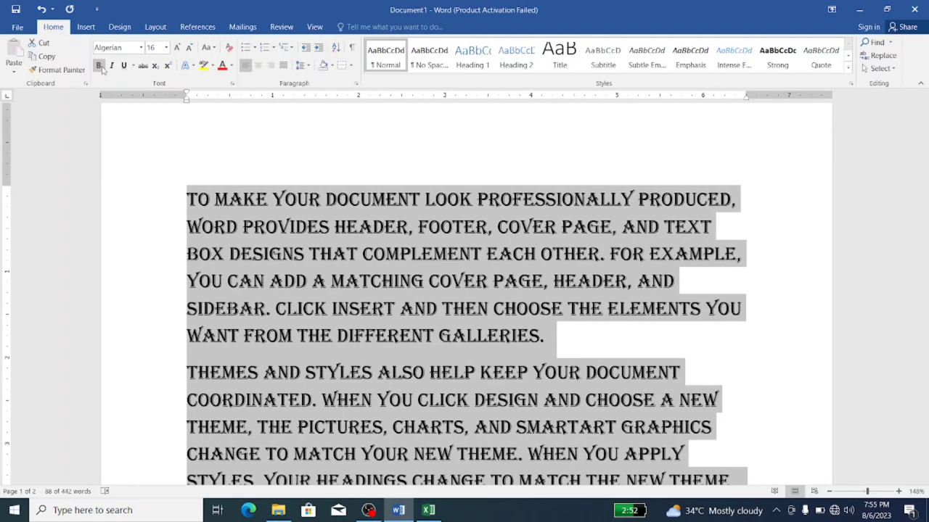
pyautogui.click(99, 66)
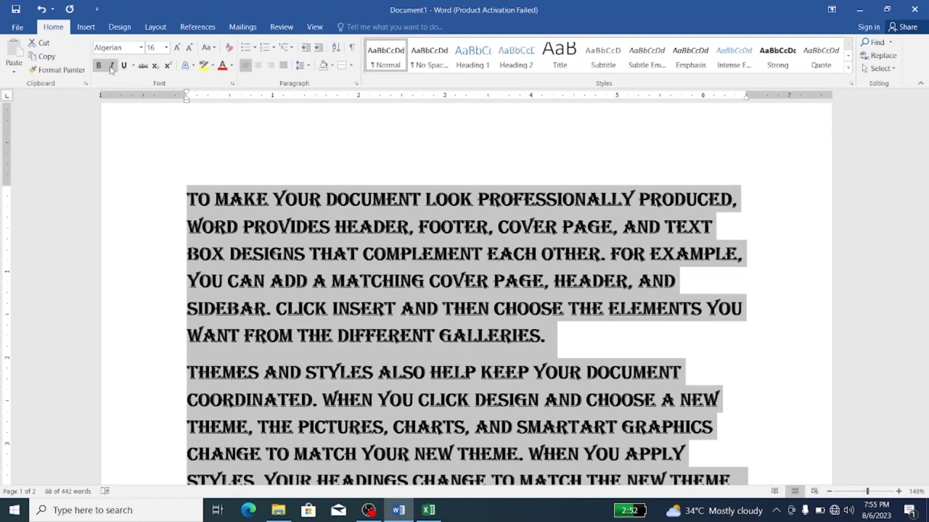
pyautogui.click(100, 66)
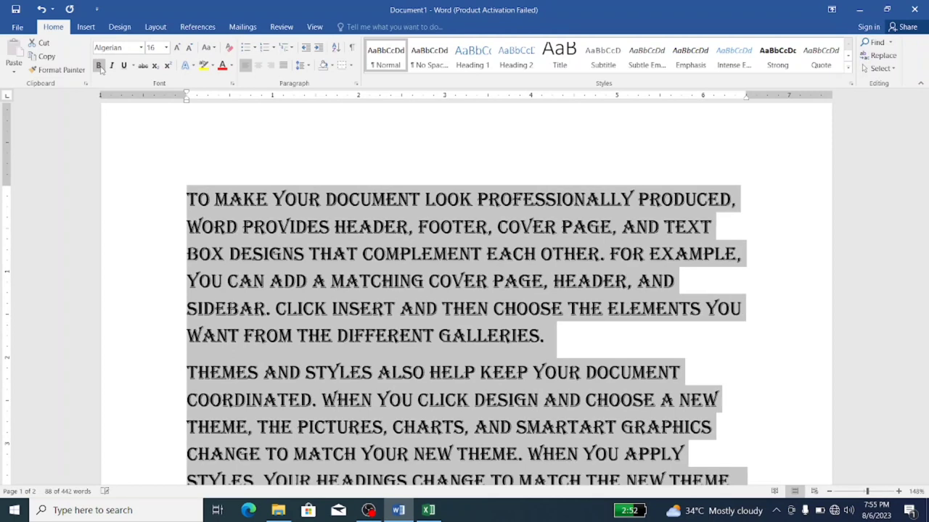
pyautogui.click(112, 66)
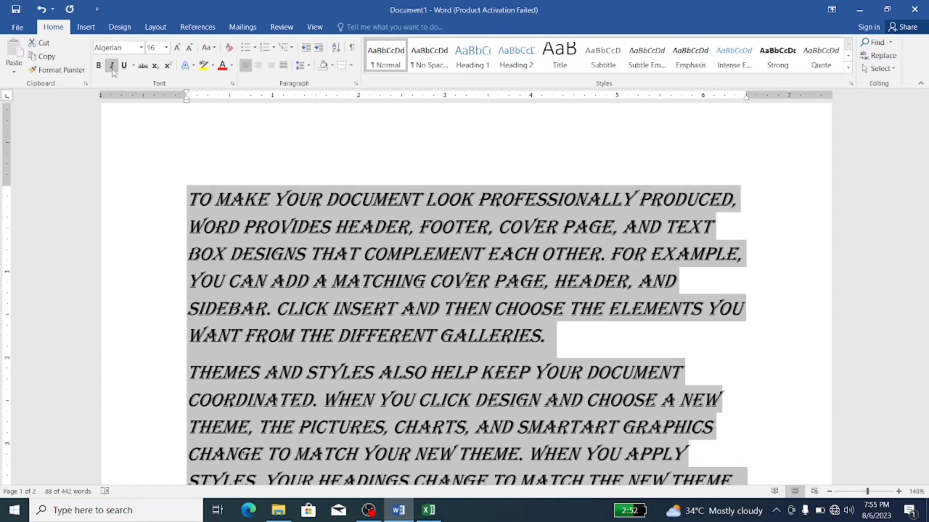
pyautogui.click(112, 66)
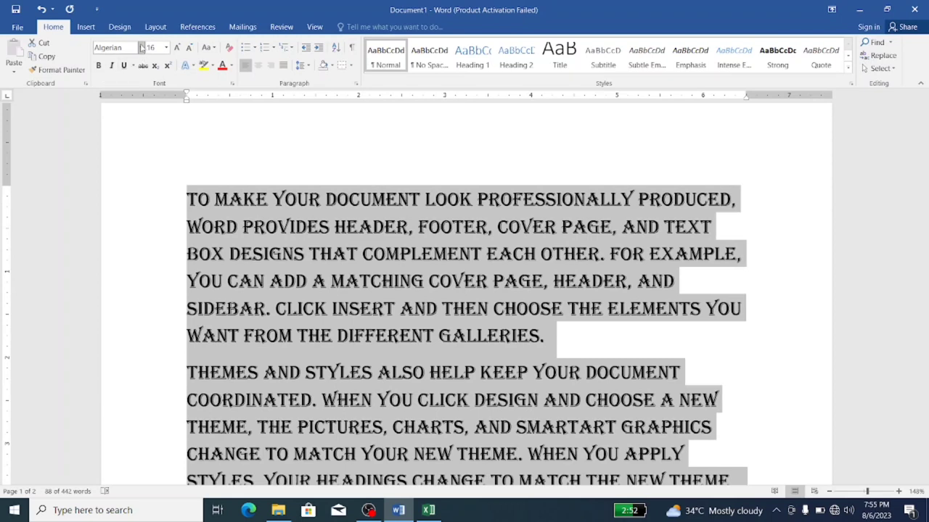
pyautogui.click(142, 47)
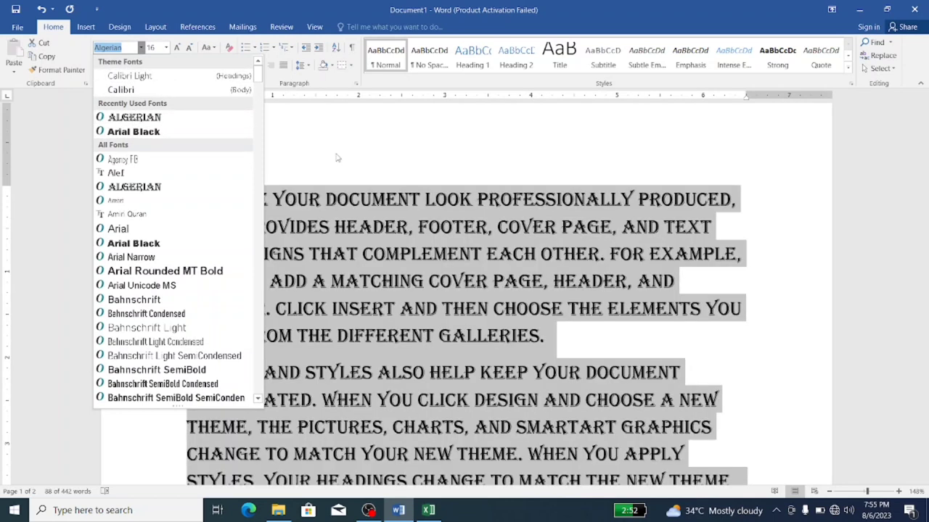
pyautogui.click(336, 157)
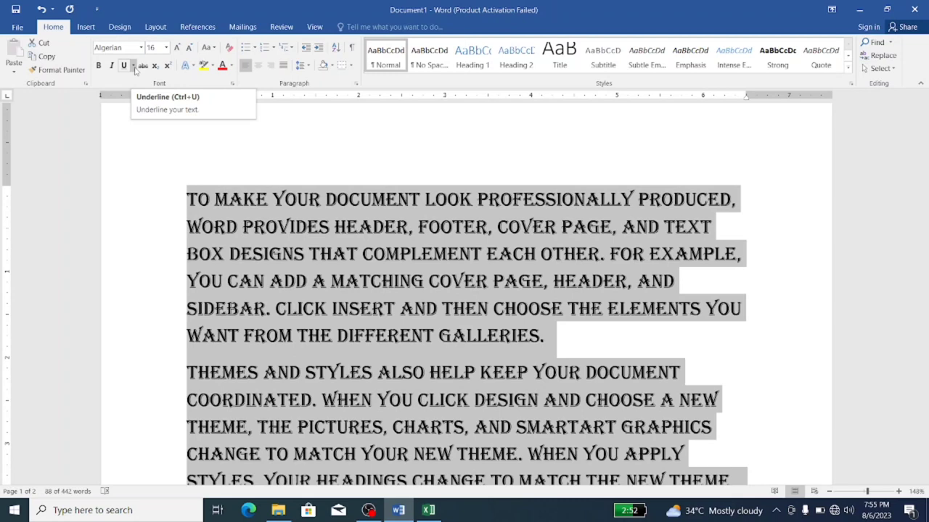
# Underline the paragraphs, trying single and thick styles before settling on a double underline.
pyautogui.click(124, 66)
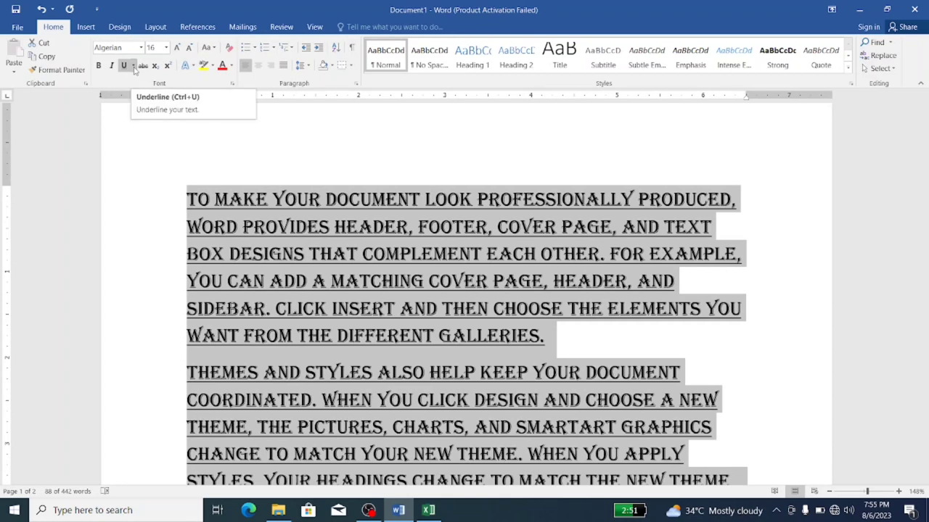
pyautogui.click(133, 65)
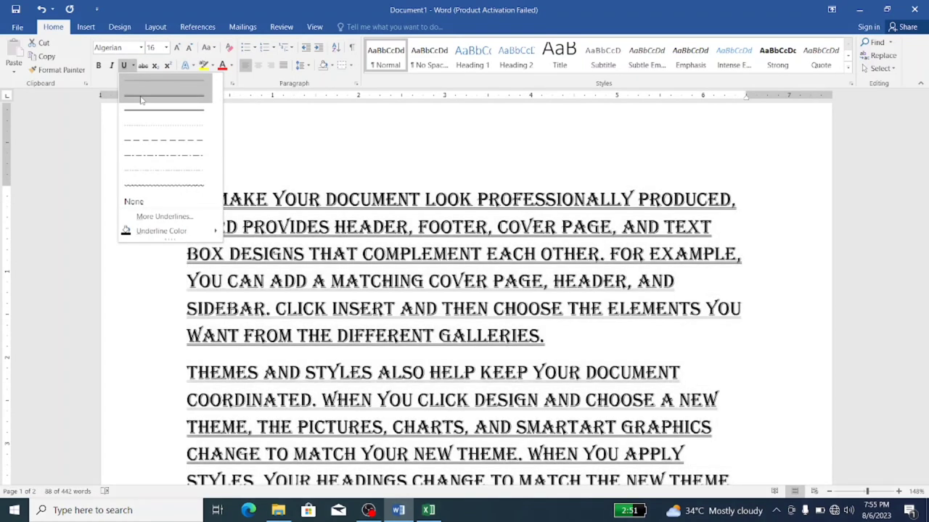
pyautogui.click(141, 100)
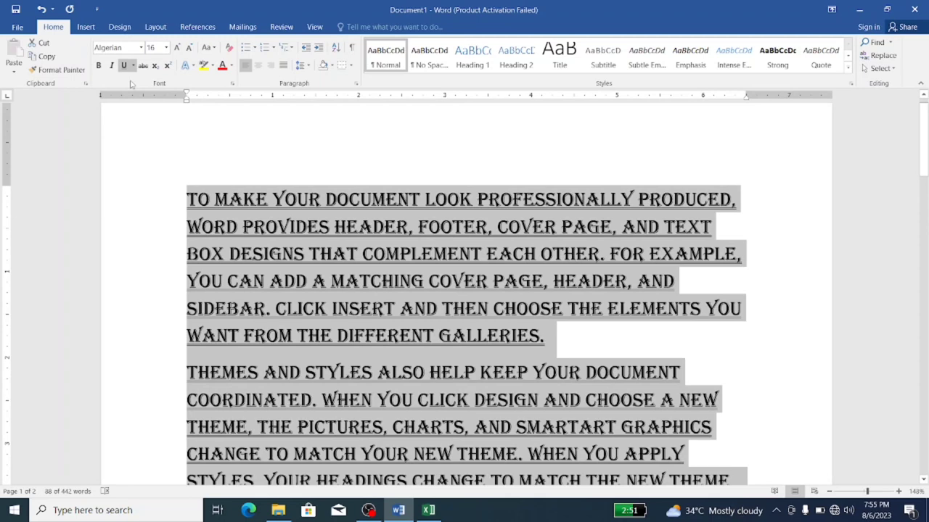
pyautogui.click(133, 65)
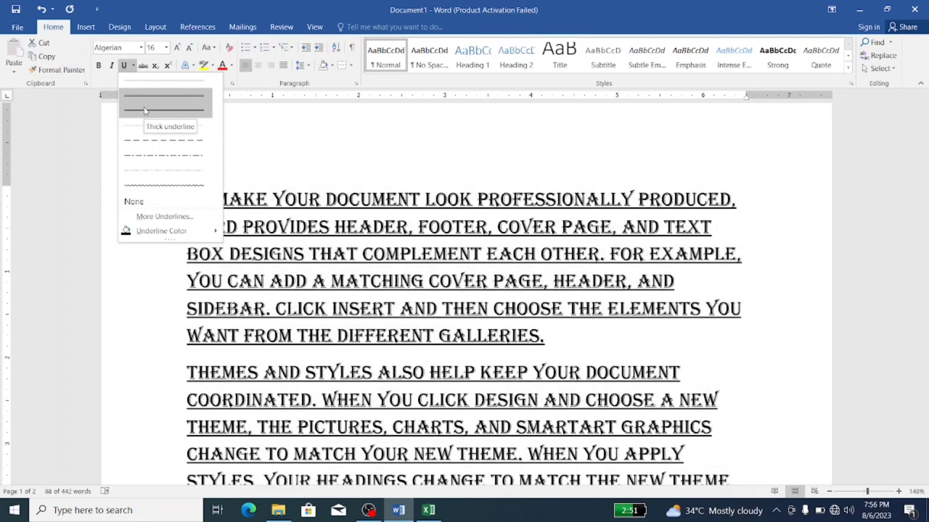
pyautogui.click(144, 111)
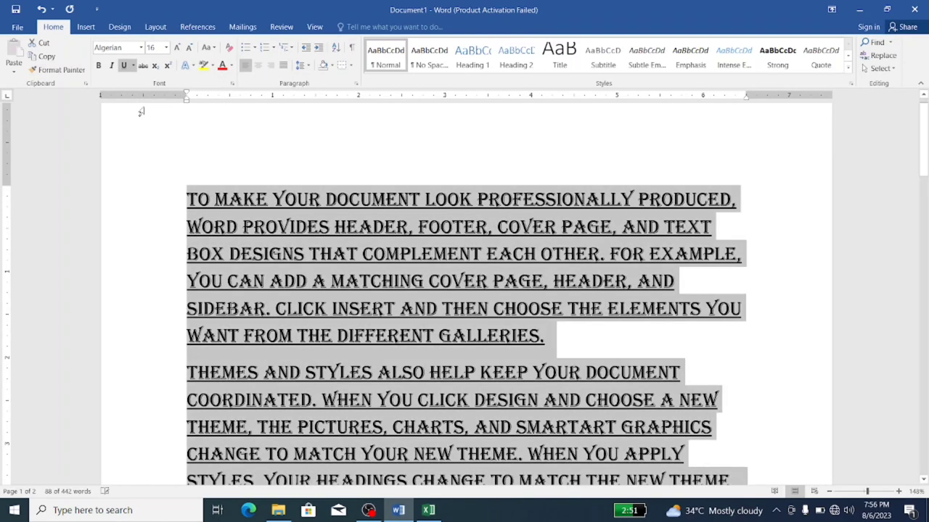
pyautogui.click(133, 66)
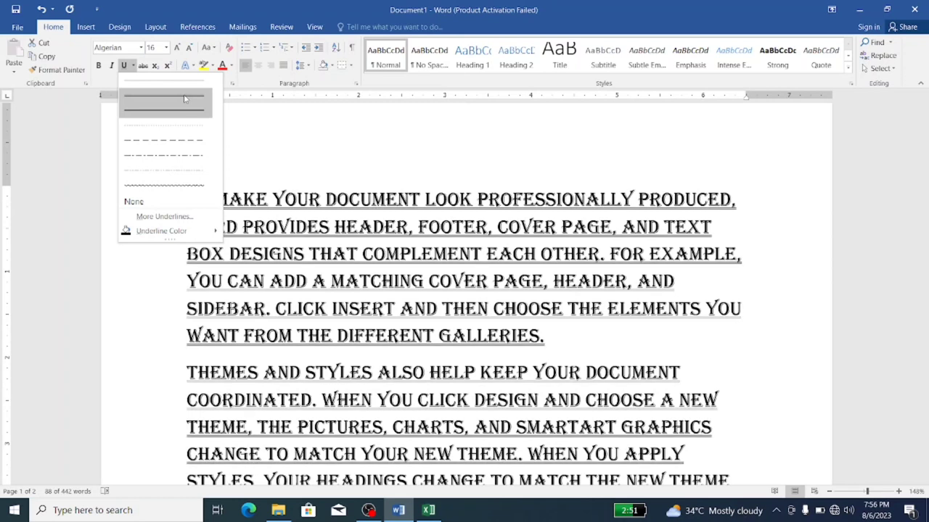
pyautogui.click(184, 98)
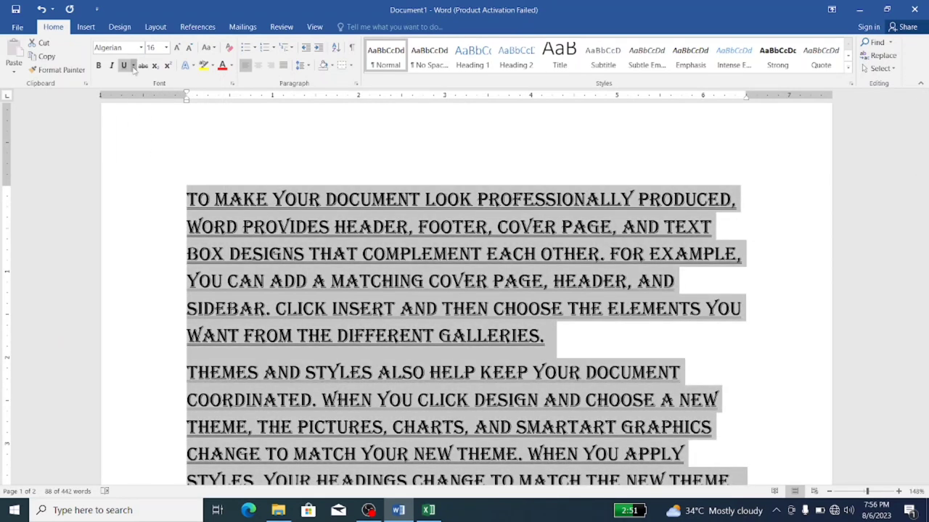
# Make the underline color red and deselect the text to view it.
pyautogui.click(133, 65)
pyautogui.moveTo(178, 232)
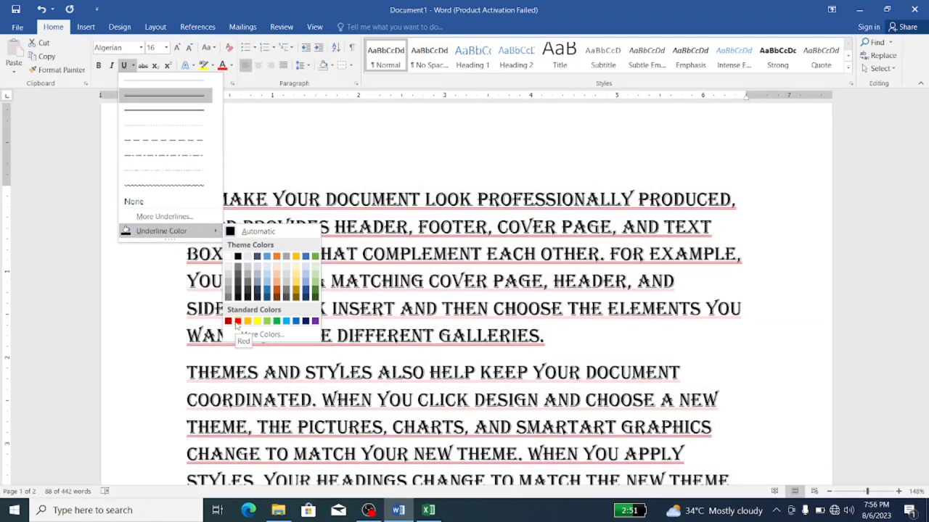
pyautogui.click(236, 321)
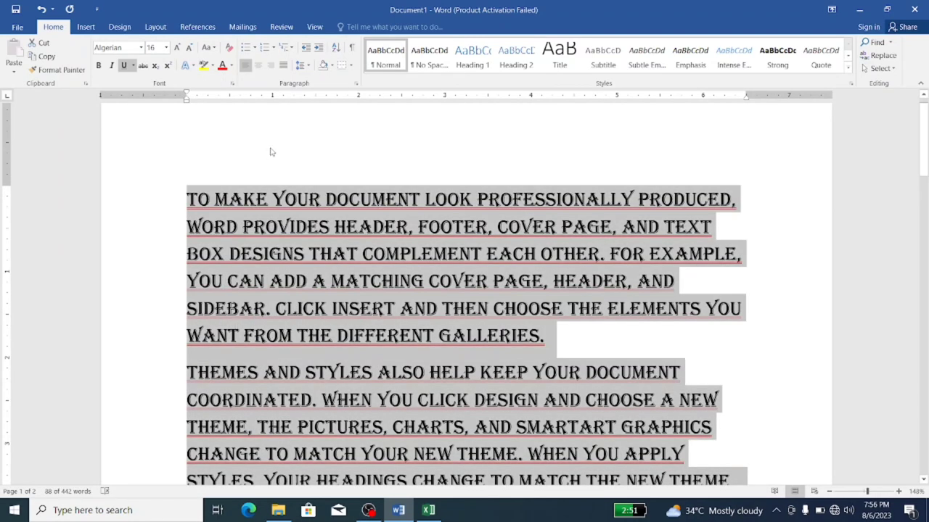
pyautogui.click(234, 152)
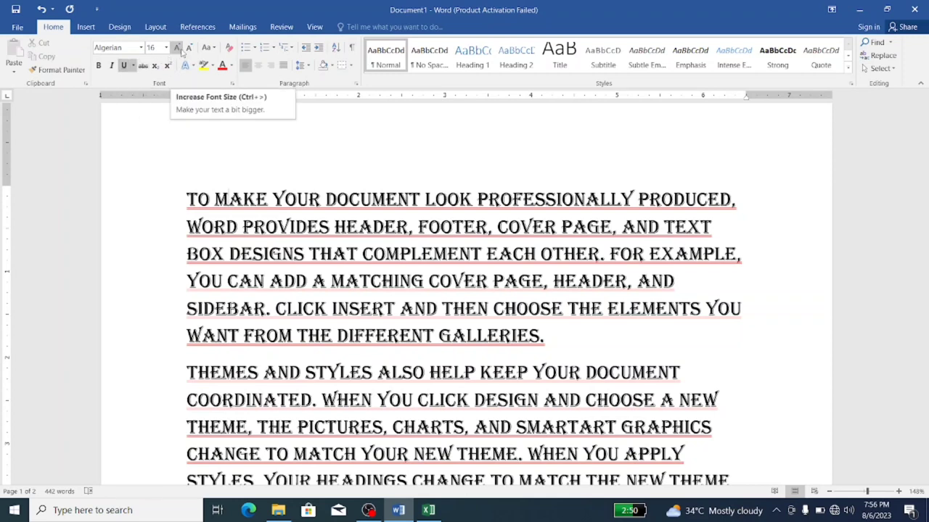
# Set the text to 18 pt, testing Grow and Shrink Font on MAKE before returning it to 18.
pyautogui.click(124, 67)
pyautogui.click(165, 48)
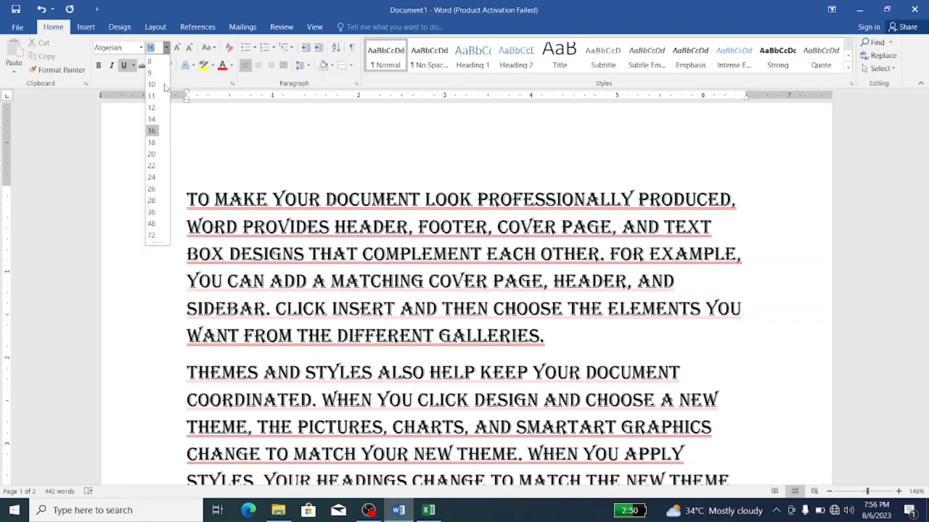
pyautogui.click(153, 142)
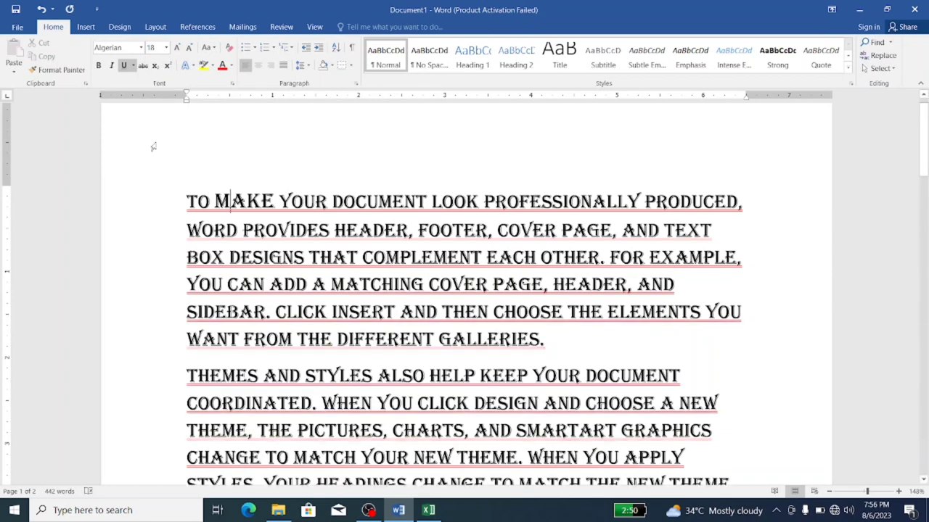
pyautogui.click(176, 48)
pyautogui.click(176, 48)
pyautogui.click(177, 47)
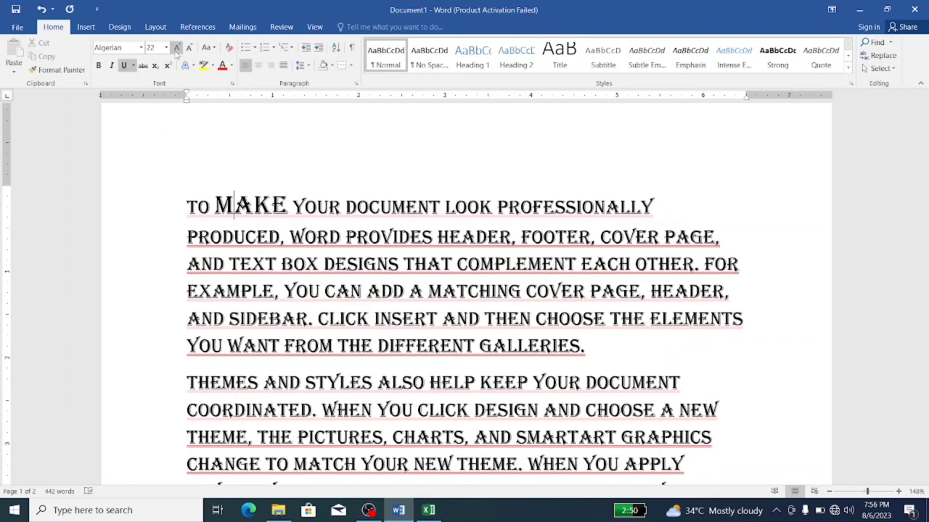
pyautogui.click(176, 48)
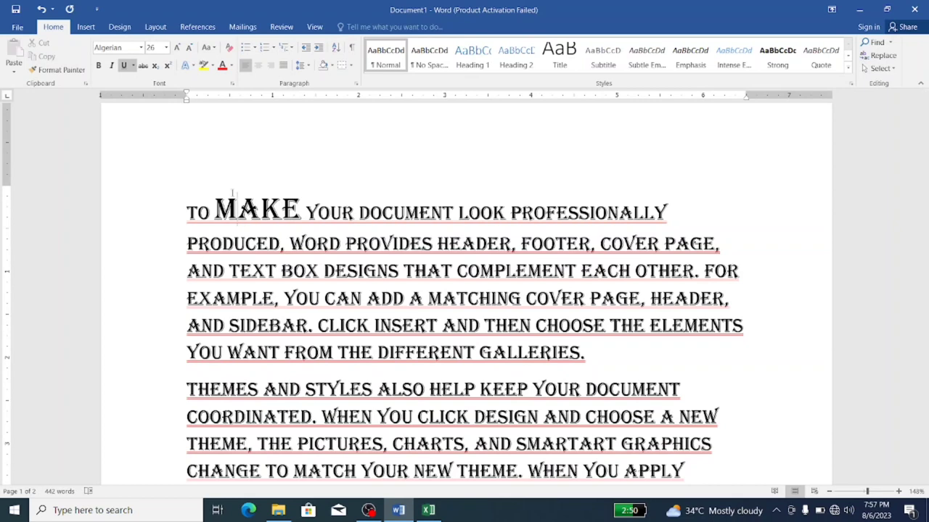
pyautogui.click(189, 47)
pyautogui.click(189, 48)
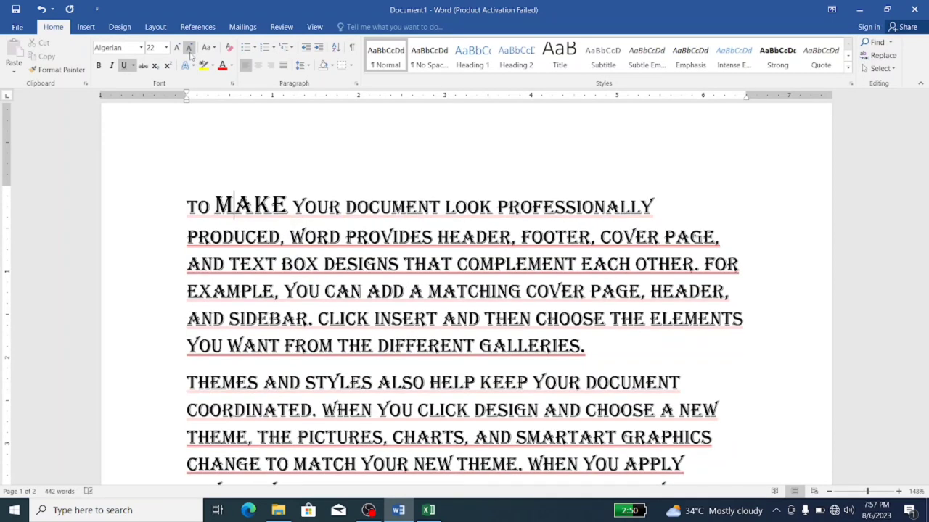
pyautogui.click(189, 48)
pyautogui.click(188, 48)
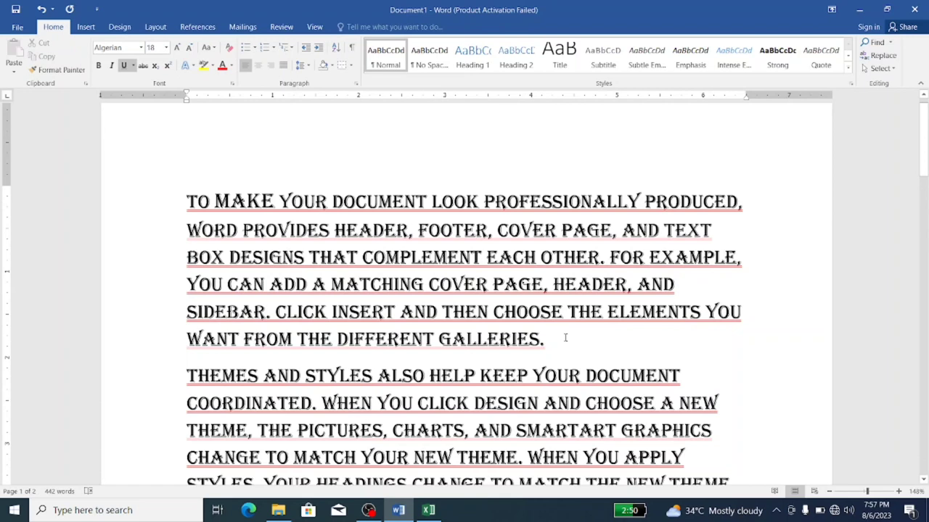
# Resize the selected first paragraph with Grow and Shrink Font, undoing the last two shrinks.
pyautogui.moveTo(566, 337)
pyautogui.mouseDown()
pyautogui.moveTo(476, 320)
pyautogui.moveTo(196, 183)
pyautogui.mouseUp()
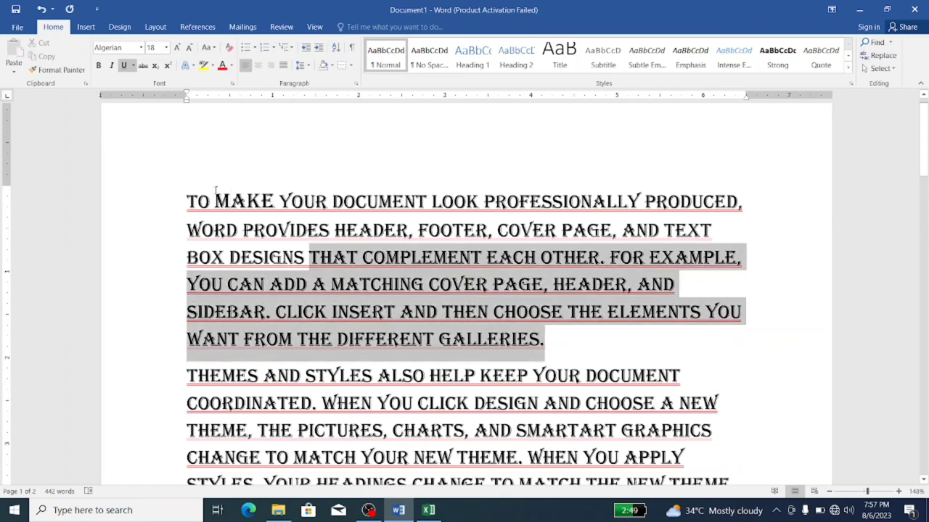
pyautogui.click(176, 48)
pyautogui.click(176, 48)
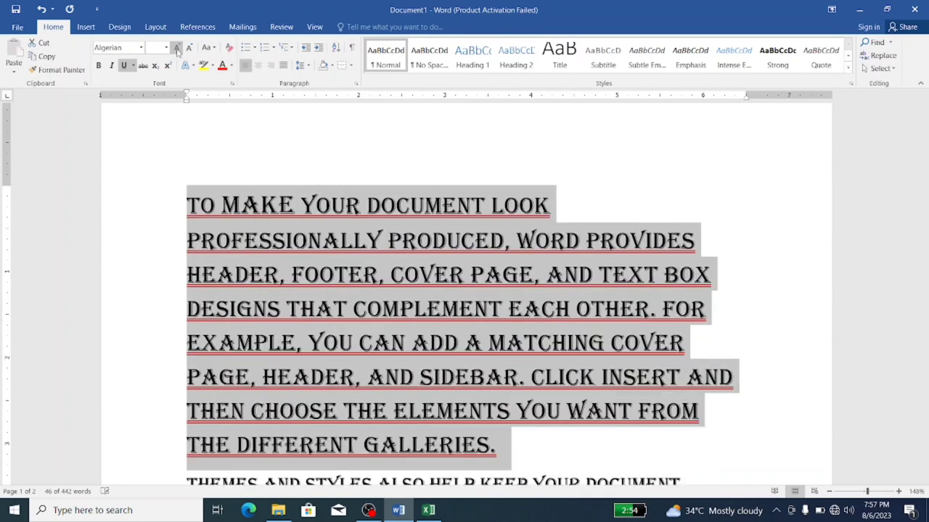
pyautogui.click(177, 49)
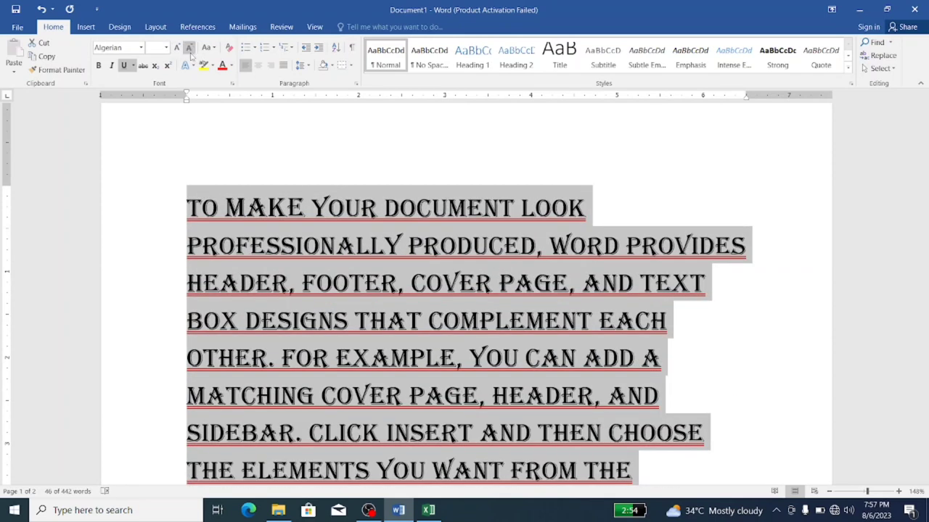
pyautogui.click(189, 49)
pyautogui.click(189, 49)
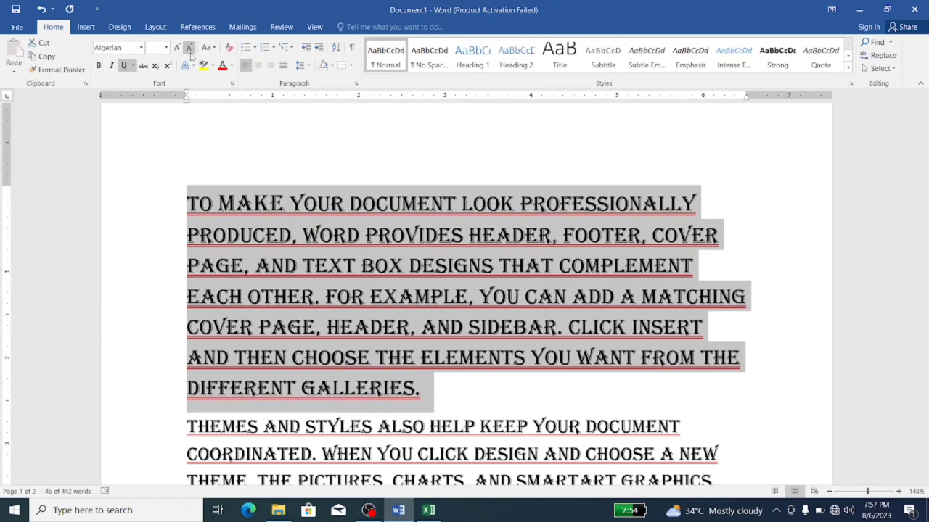
pyautogui.click(189, 49)
pyautogui.click(190, 50)
pyautogui.click(189, 49)
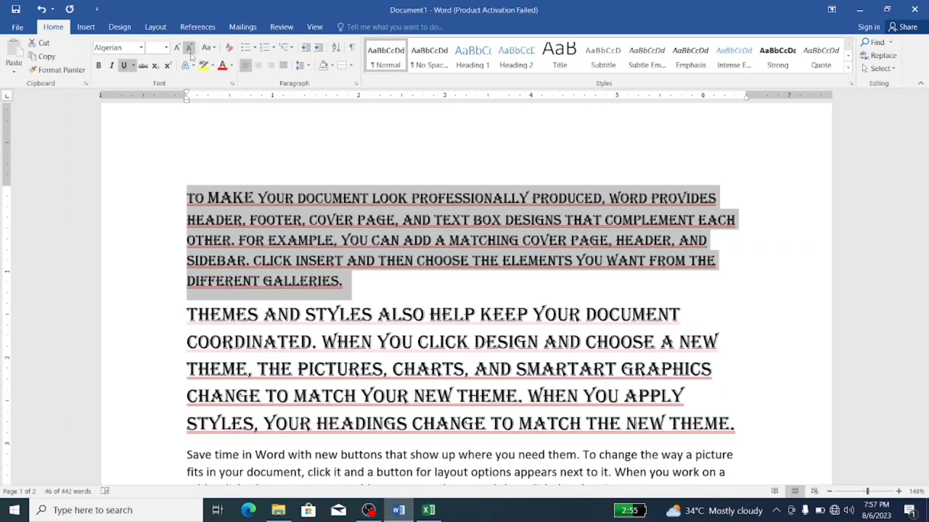
pyautogui.click(189, 49)
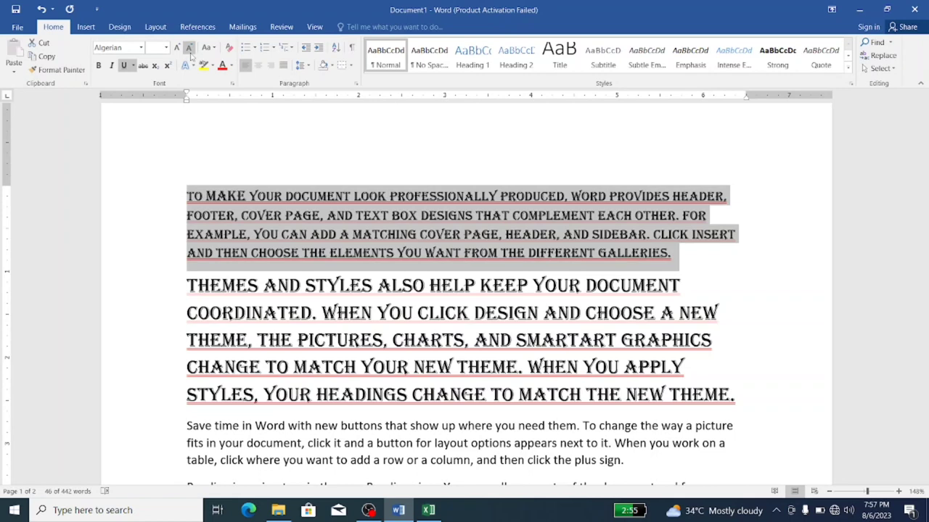
pyautogui.hotkey('ctrl', 'z')
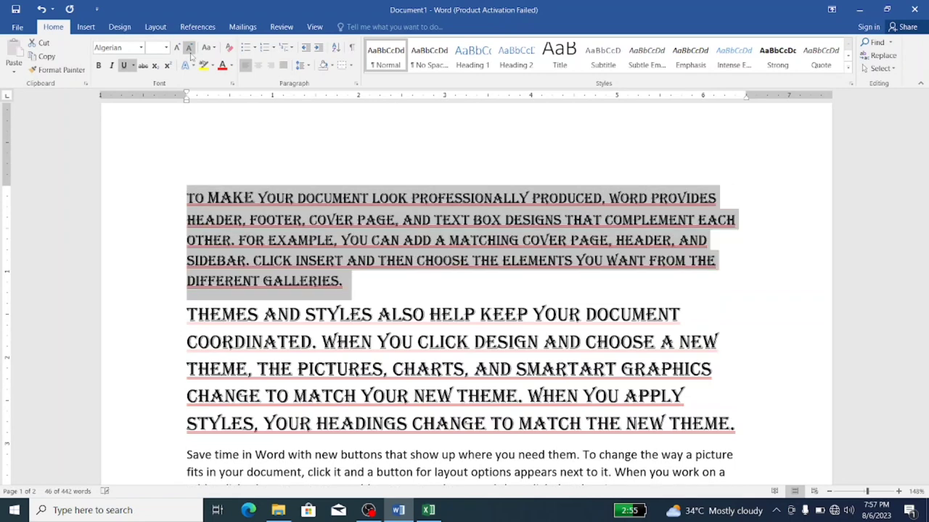
pyautogui.hotkey('ctrl', 'z')
pyautogui.hotkey('ctrl', 'z')
pyautogui.hotkey('ctrl', 'z')
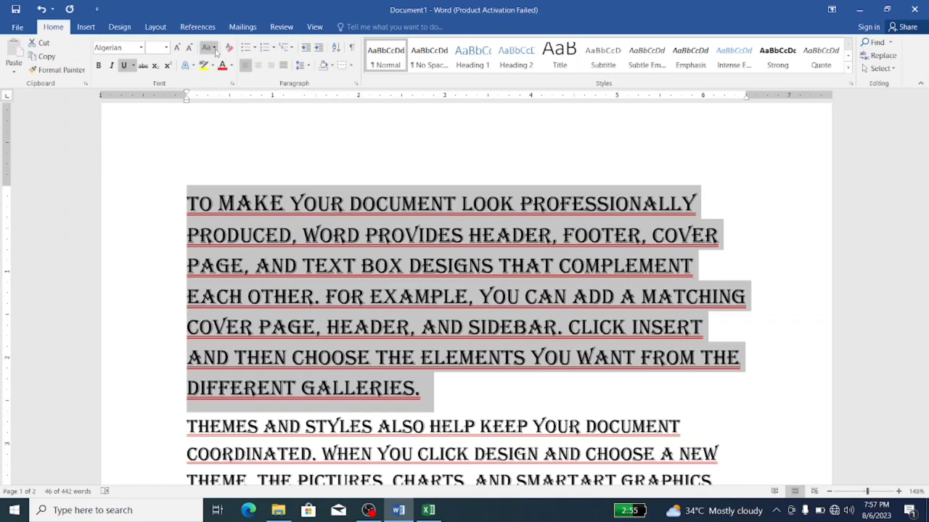
# Apply Sentence case to the first paragraph twice, then bring up the font list.
pyautogui.click(214, 48)
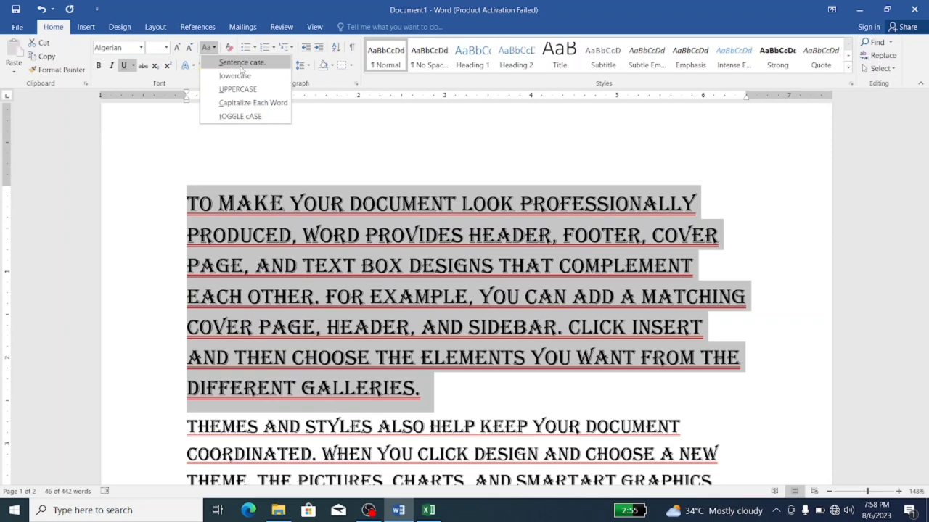
pyautogui.click(240, 65)
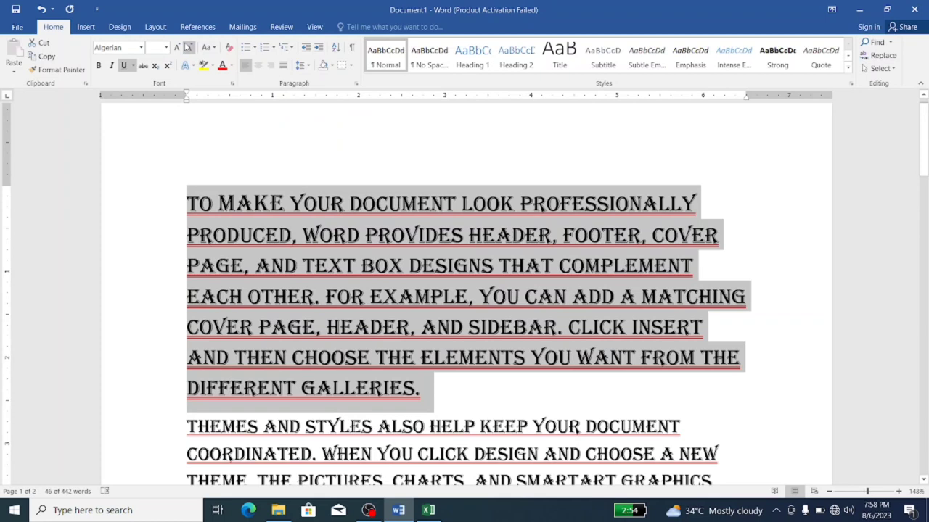
pyautogui.click(211, 48)
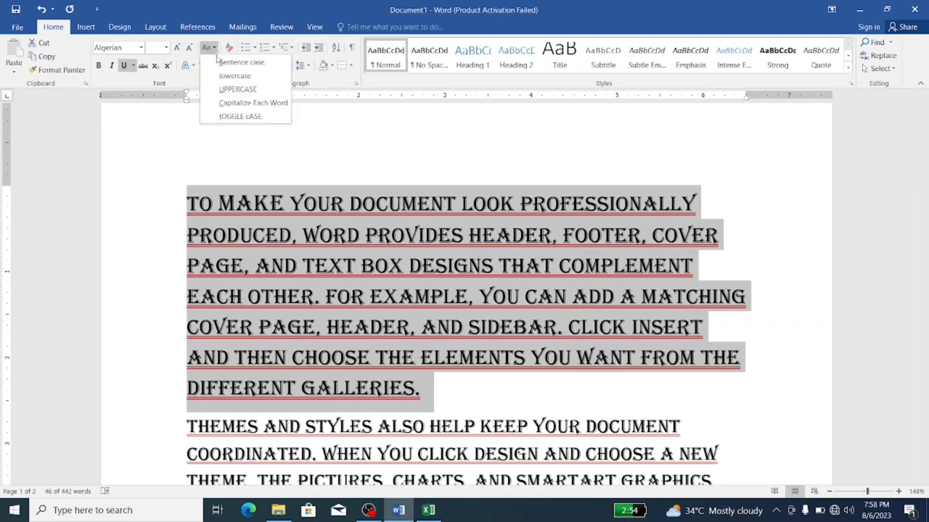
pyautogui.click(227, 63)
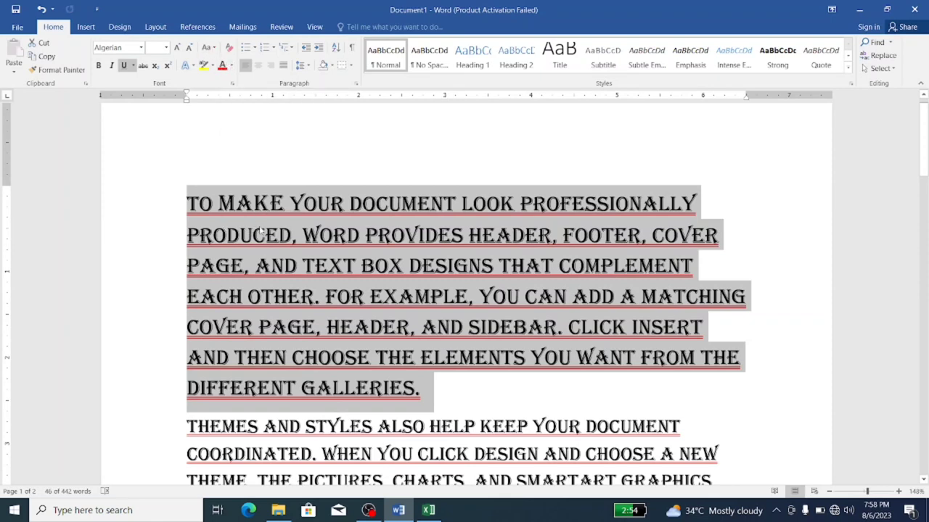
pyautogui.click(141, 48)
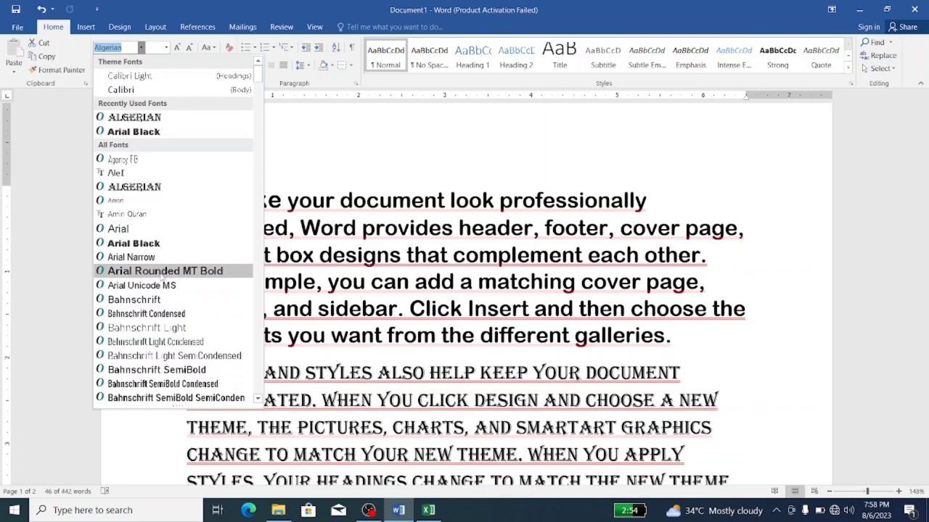
# Set the first paragraph in Arial Black and cycle its case through Sentence, lowercase, then UPPERCASE.
pyautogui.click(127, 132)
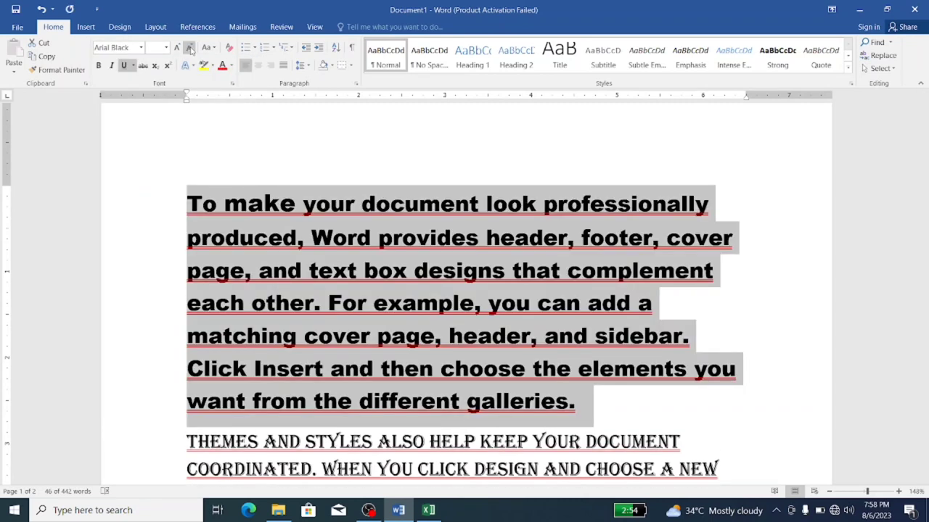
pyautogui.click(212, 48)
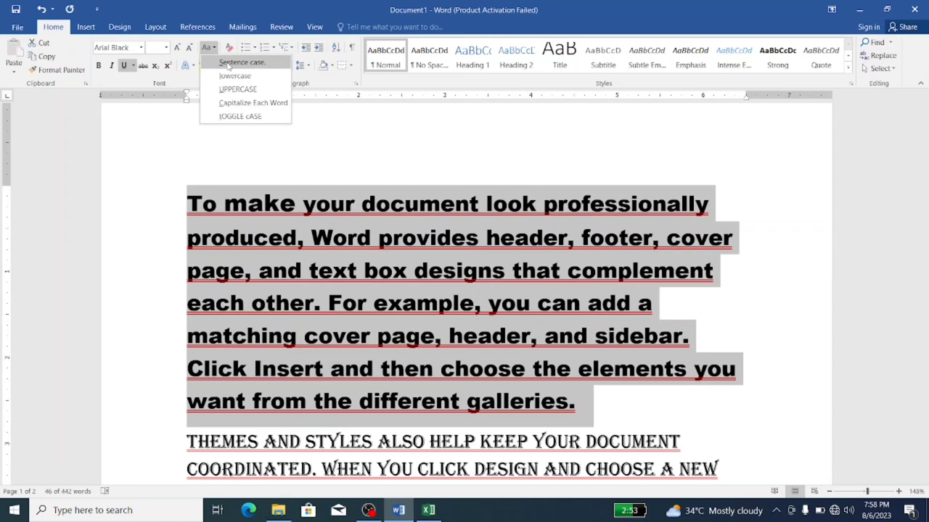
pyautogui.click(229, 65)
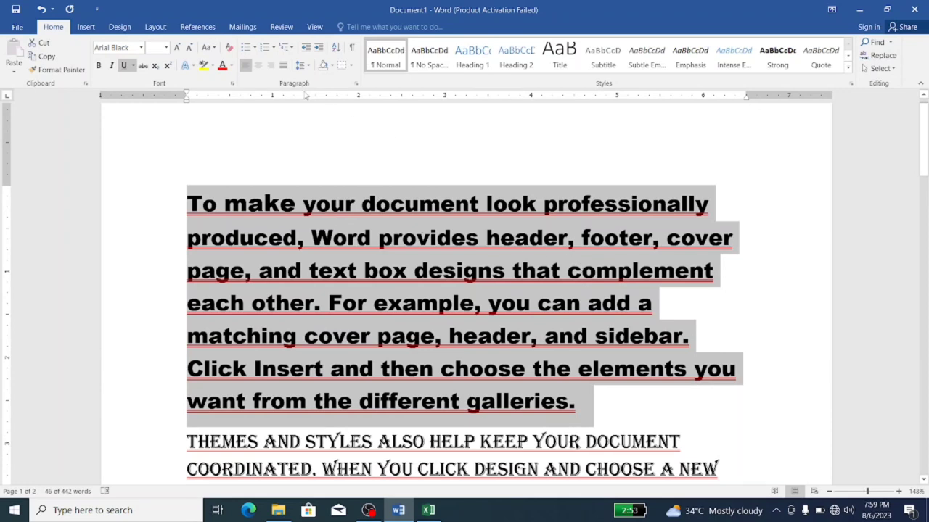
pyautogui.click(215, 48)
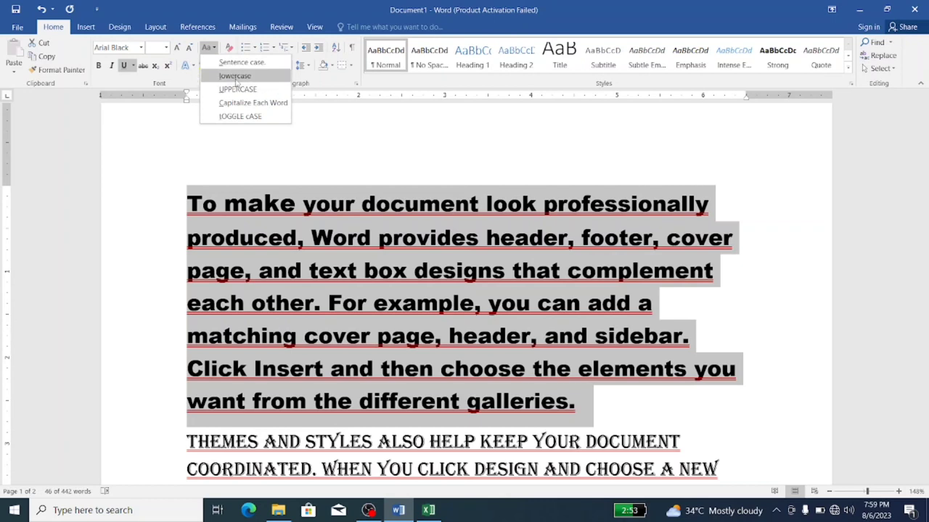
pyautogui.click(236, 77)
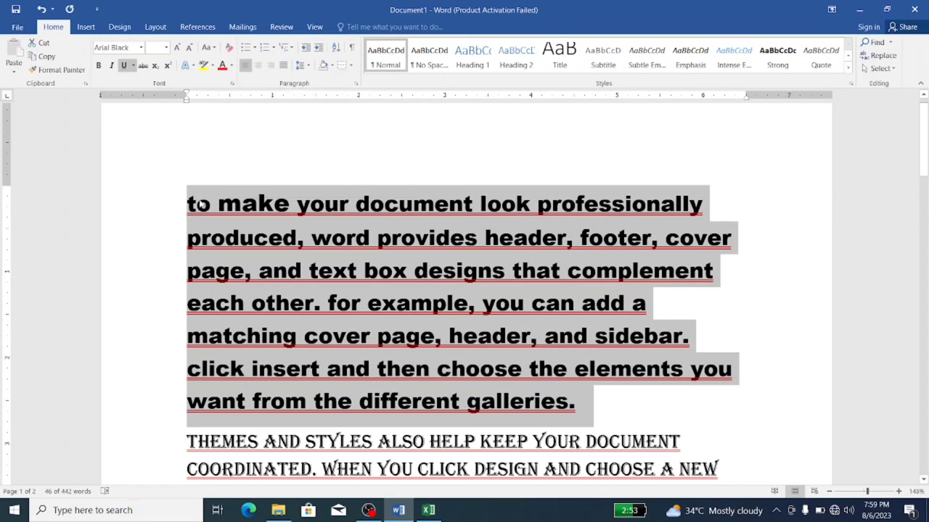
pyautogui.click(208, 47)
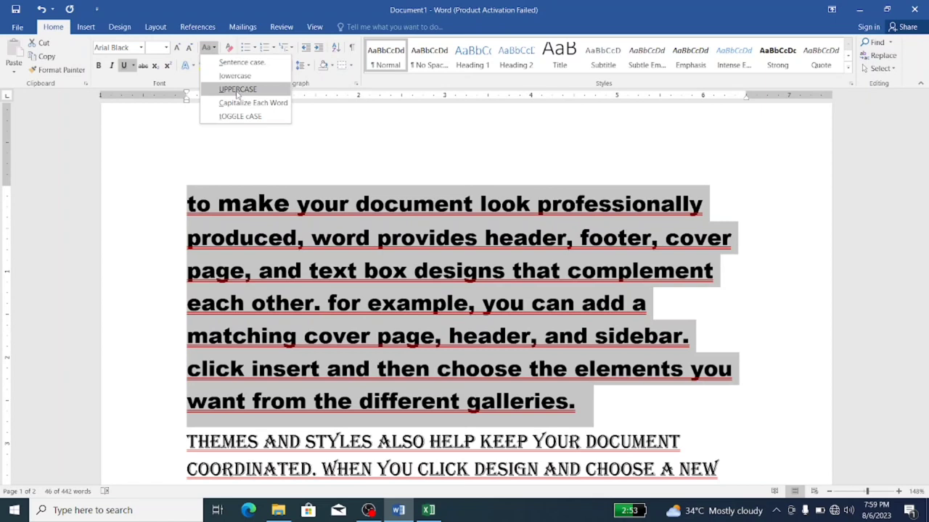
pyautogui.click(237, 89)
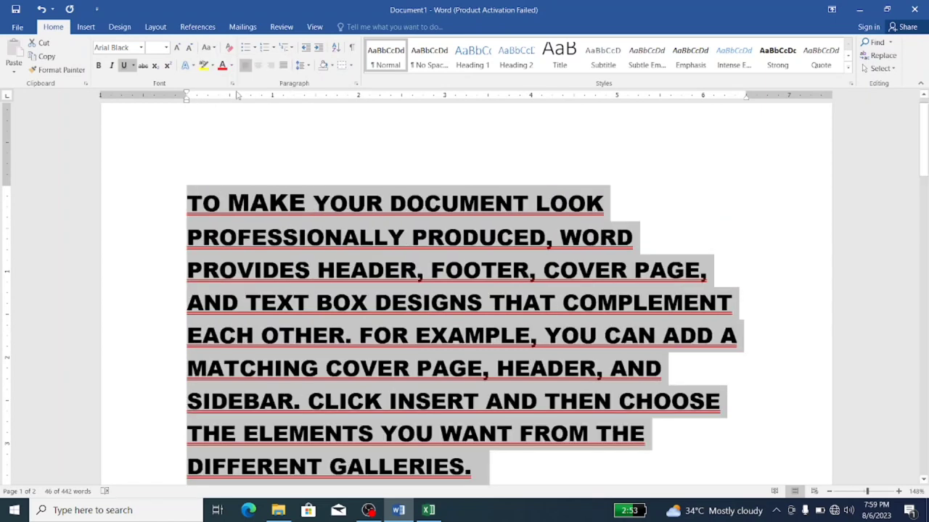
pyautogui.click(215, 48)
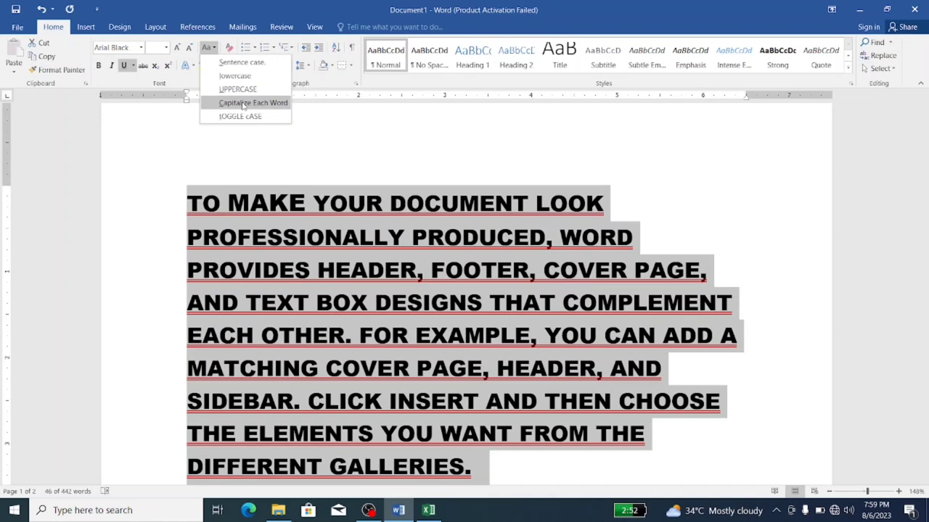
# Apply Capitalize Each Word to the first paragraph, then tOGGLE cASE.
pyautogui.click(244, 104)
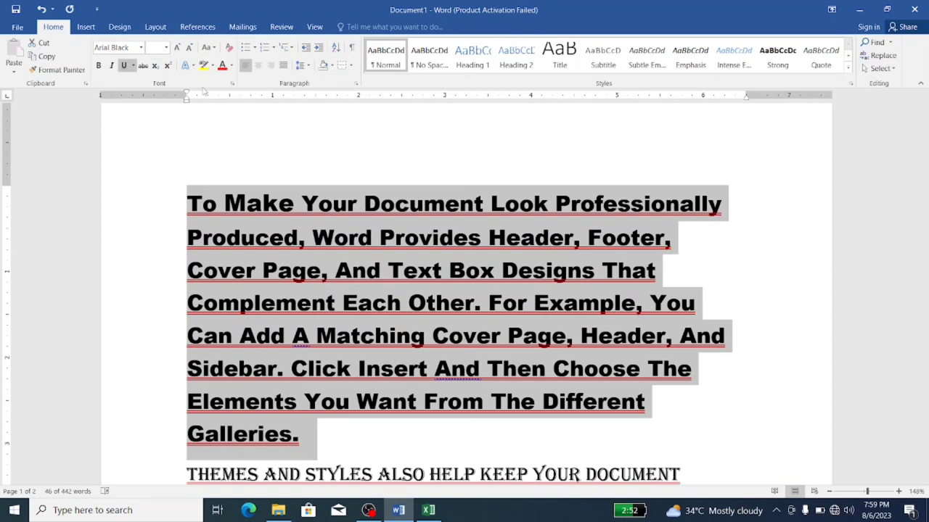
pyautogui.click(214, 51)
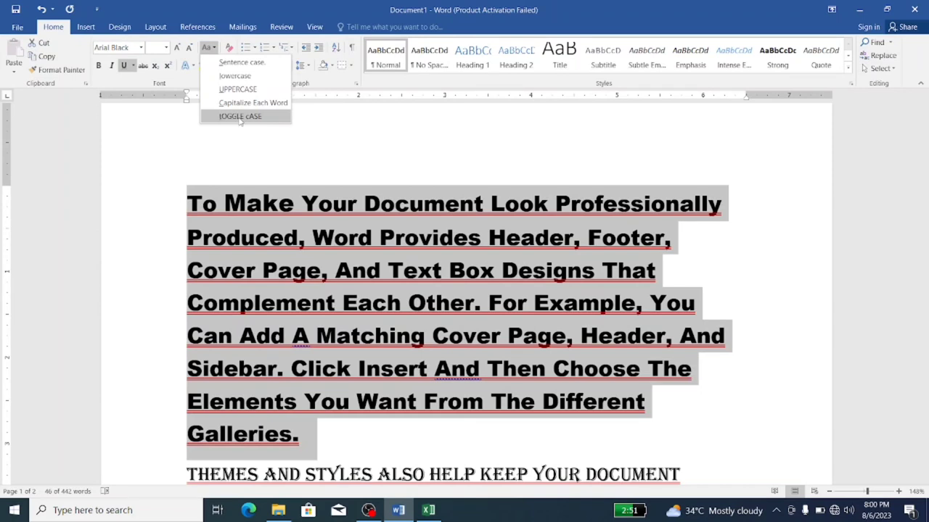
pyautogui.click(239, 117)
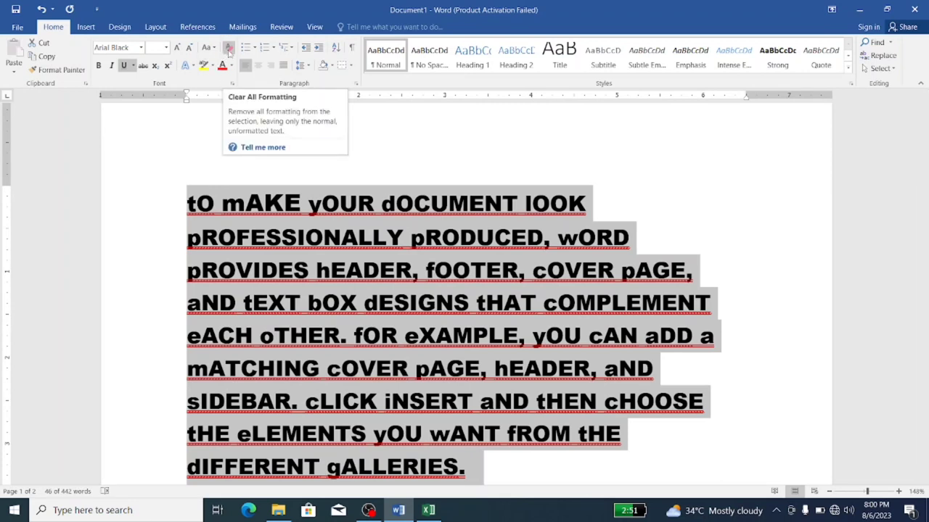
# Clear the first paragraph's formatting and convert it to Sentence case.
pyautogui.click(229, 50)
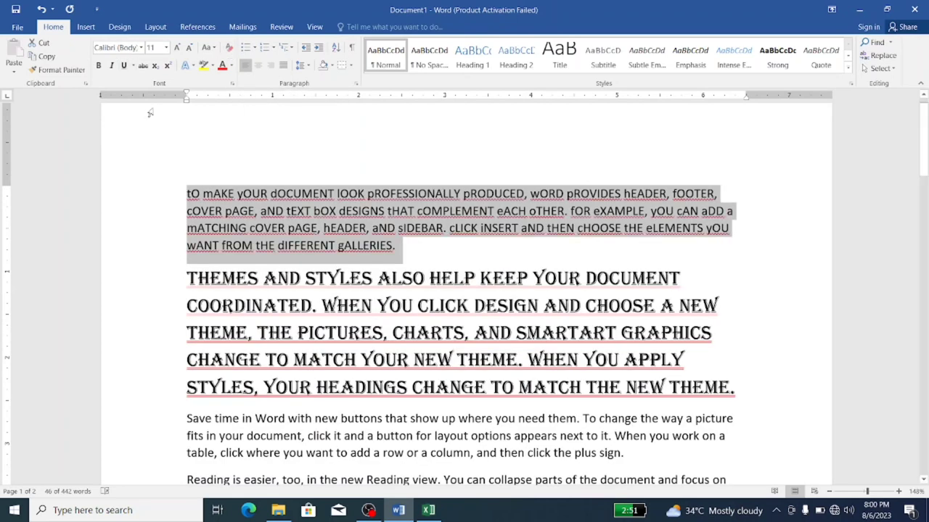
pyautogui.click(211, 51)
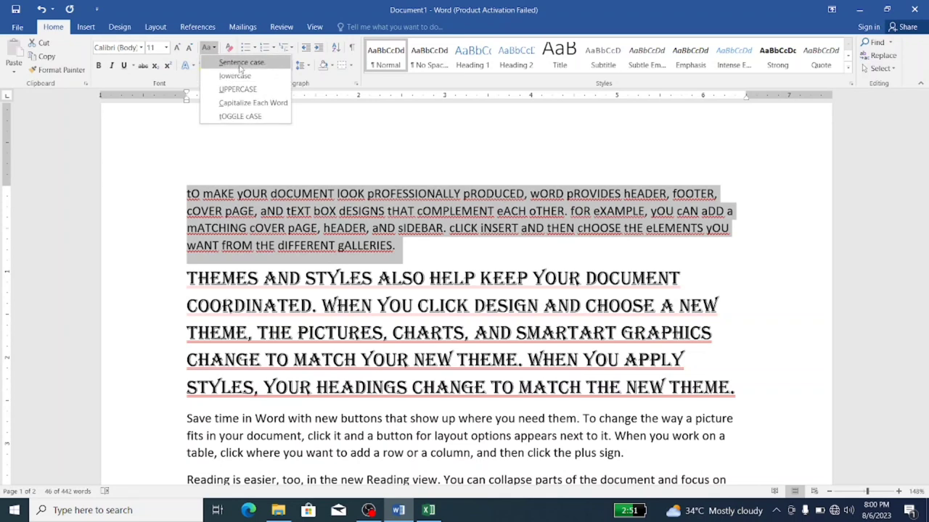
pyautogui.click(240, 64)
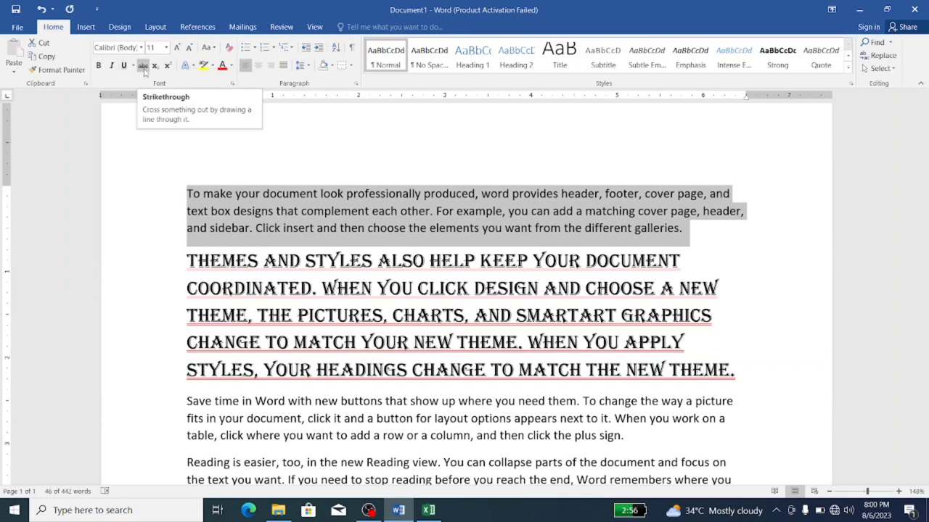
# Toggle Strikethrough on and off twice, leaving it off, and deselect the paragraph.
pyautogui.click(143, 67)
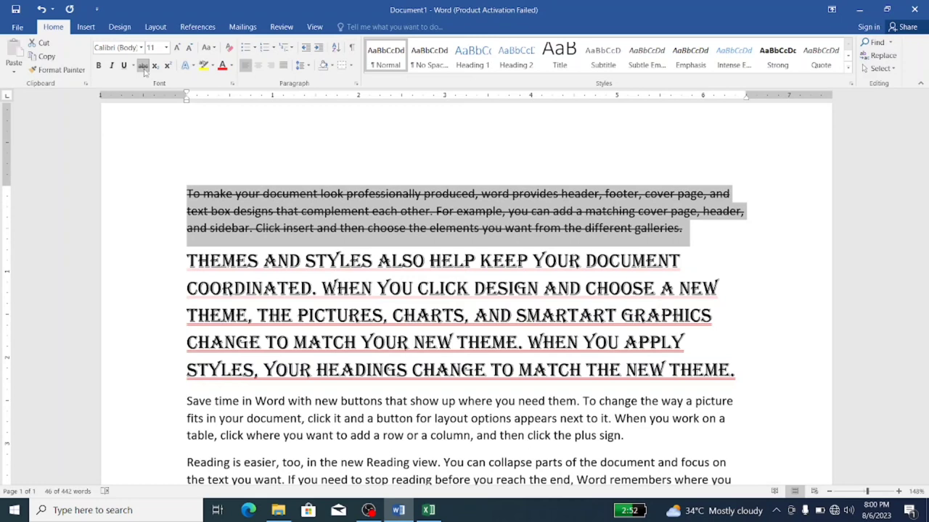
pyautogui.click(144, 71)
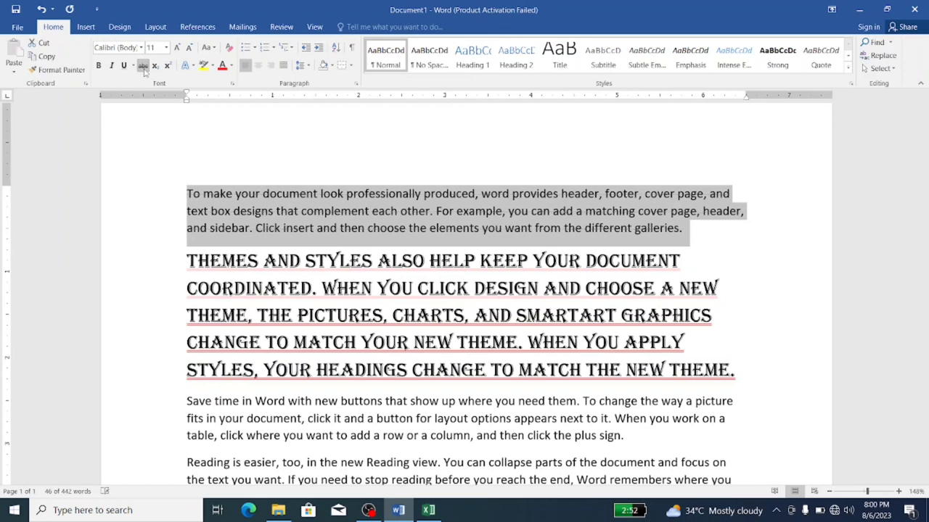
pyautogui.click(144, 72)
pyautogui.click(144, 71)
pyautogui.click(187, 193)
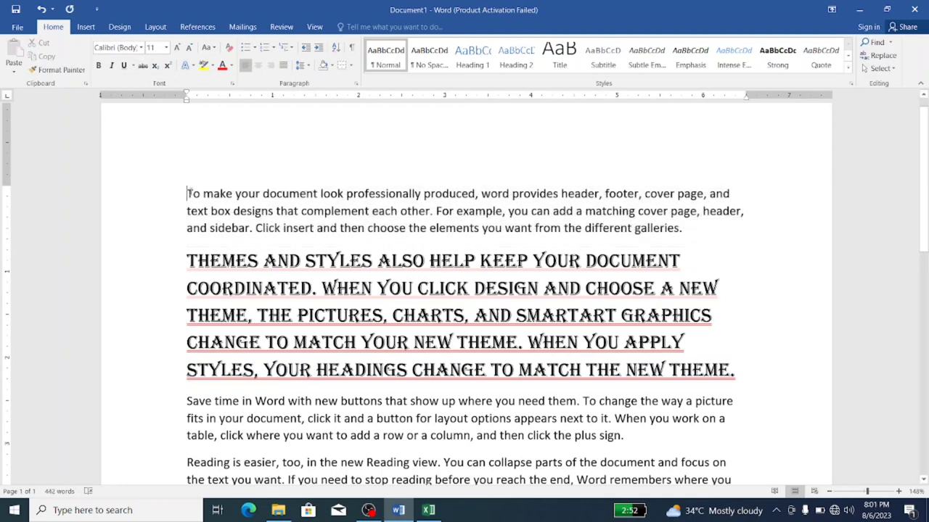
# Insert a new top line reading A2+B2 and make both 2s subscripts (A₂+B₂).
pyautogui.press('Return')
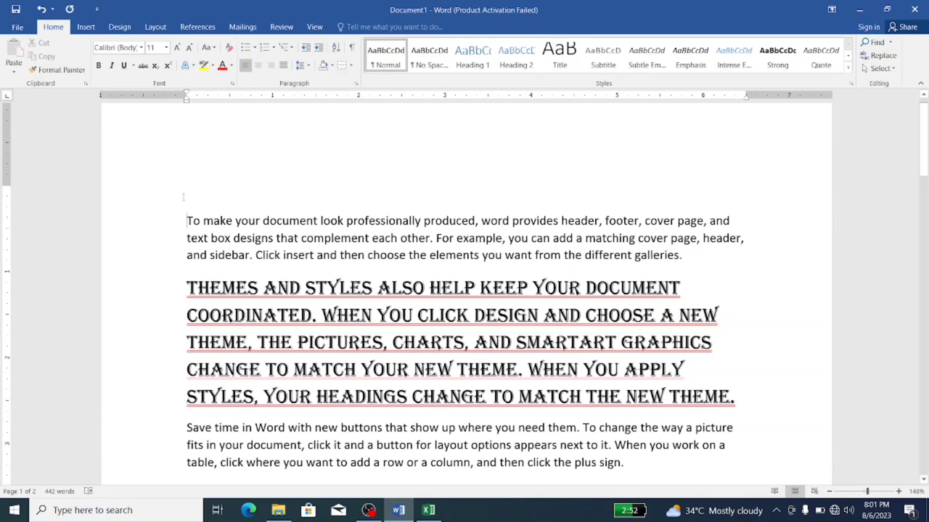
pyautogui.click(192, 176)
pyautogui.write('A')
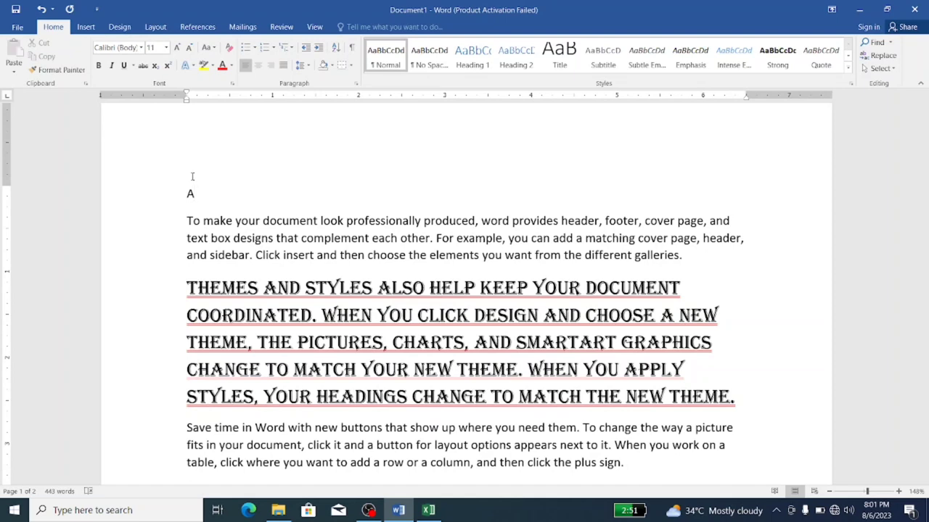
pyautogui.write('2+B2')
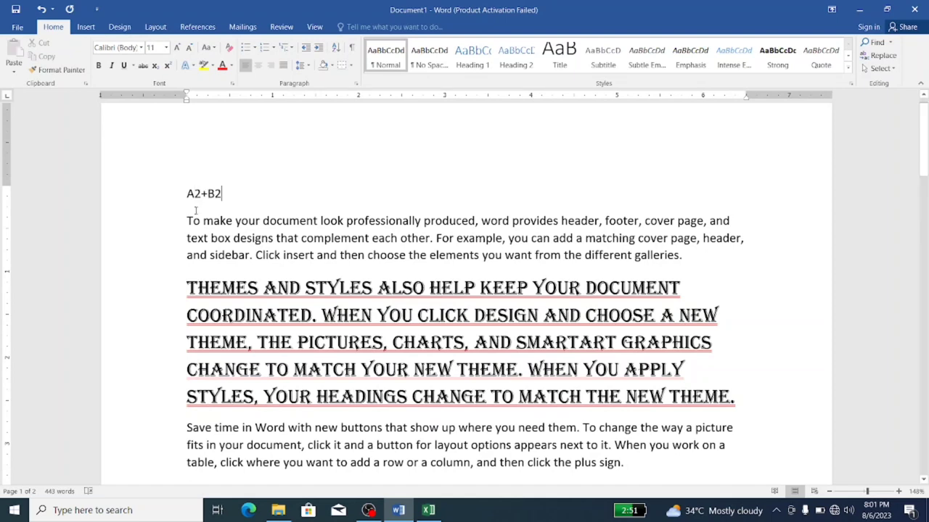
pyautogui.moveTo(194, 193); pyautogui.dragTo(201, 194)
pyautogui.click(155, 69)
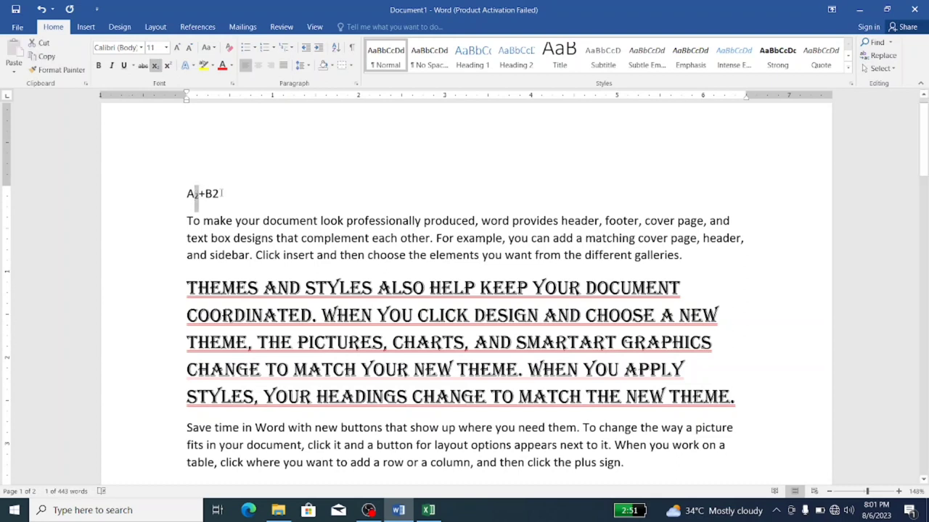
pyautogui.moveTo(220, 194); pyautogui.dragTo(211, 193)
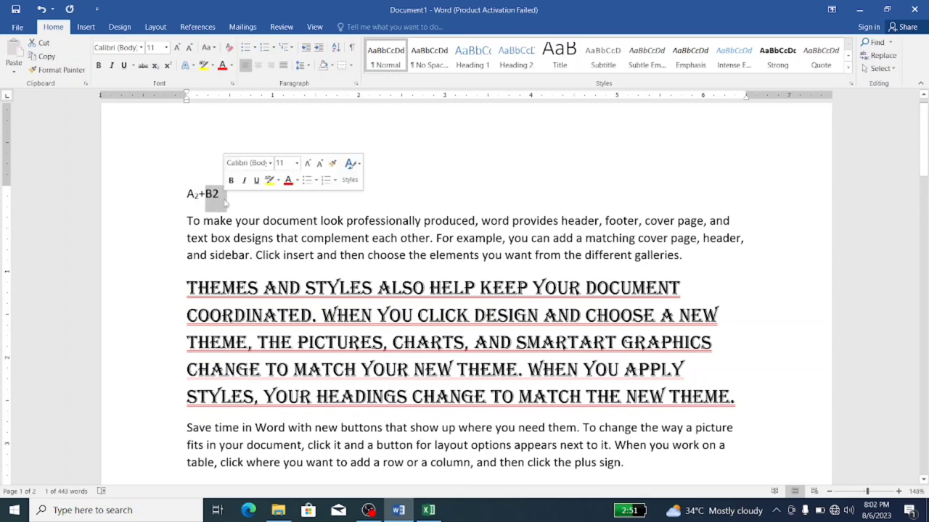
pyautogui.click(212, 194)
pyautogui.moveTo(219, 194); pyautogui.dragTo(212, 193)
pyautogui.click(155, 67)
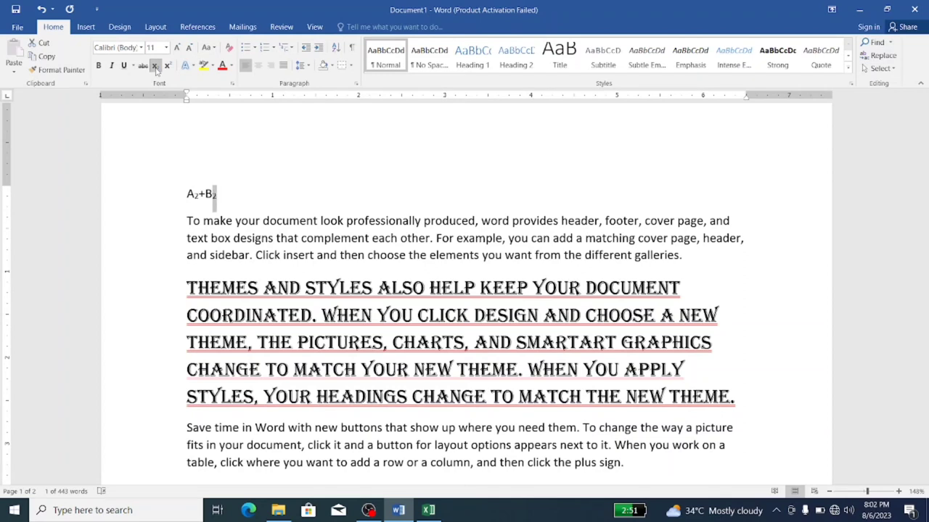
# Turn Subscript off at the formula's end and type a plain A2+B2 after it.
pyautogui.click(230, 187)
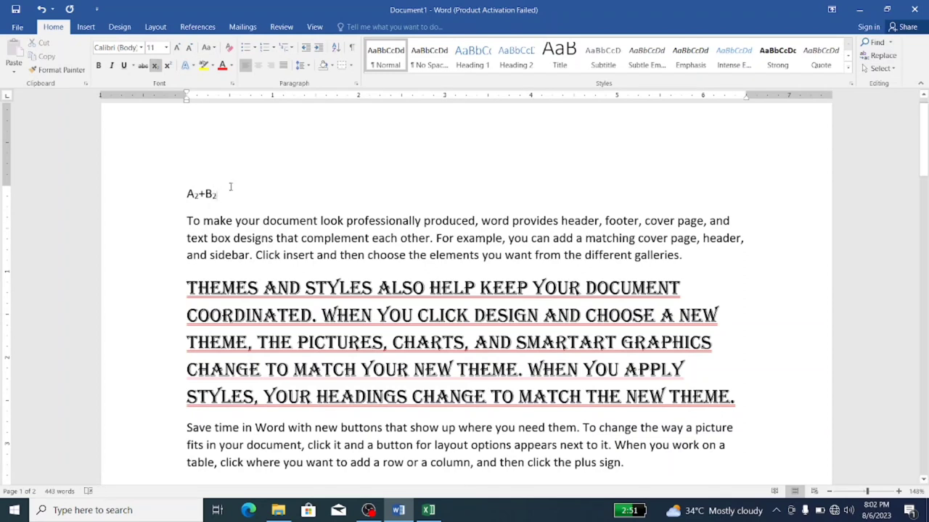
pyautogui.write('A')
pyautogui.press('BackSpace')
pyautogui.press('BackSpace')
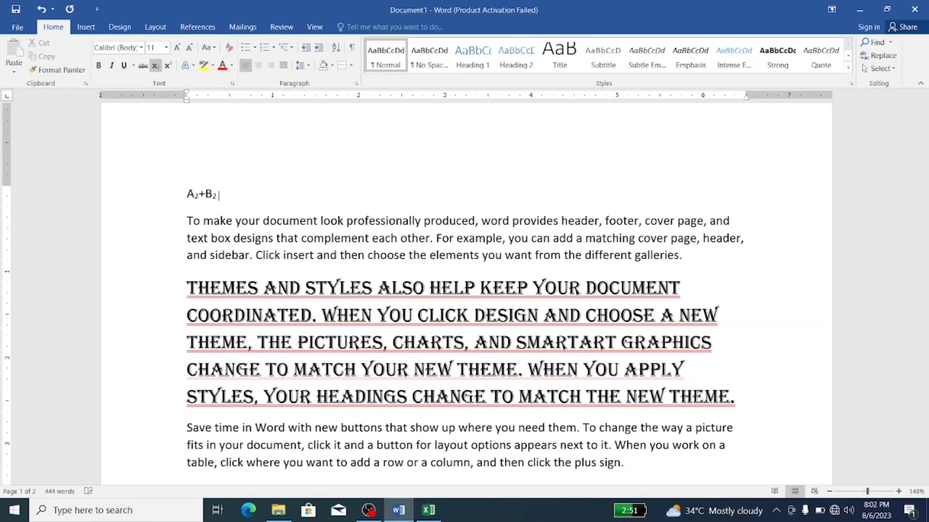
pyautogui.click(155, 66)
pyautogui.write('A2+B')
pyautogui.write('2')
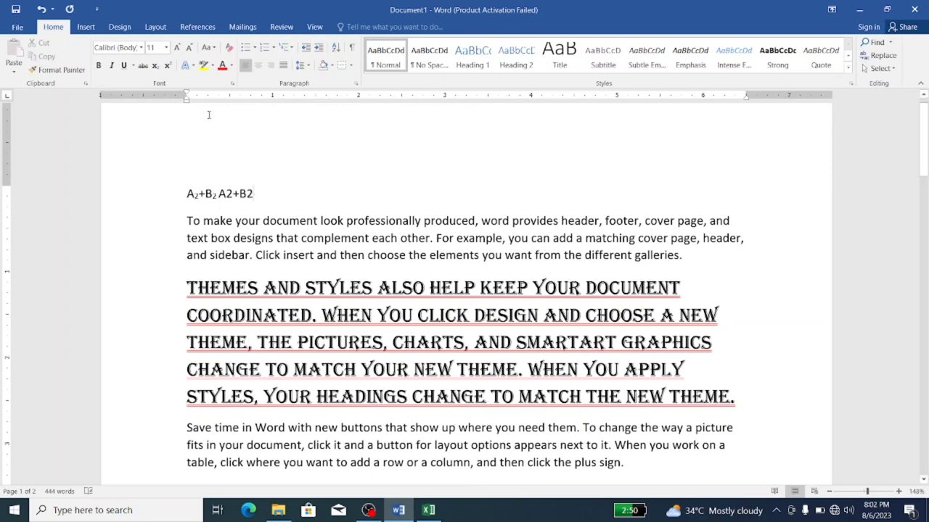
# Raise both 2s in the second A2+B2 to superscript, giving A²+B², then deselect.
pyautogui.moveTo(224, 193); pyautogui.dragTo(233, 194)
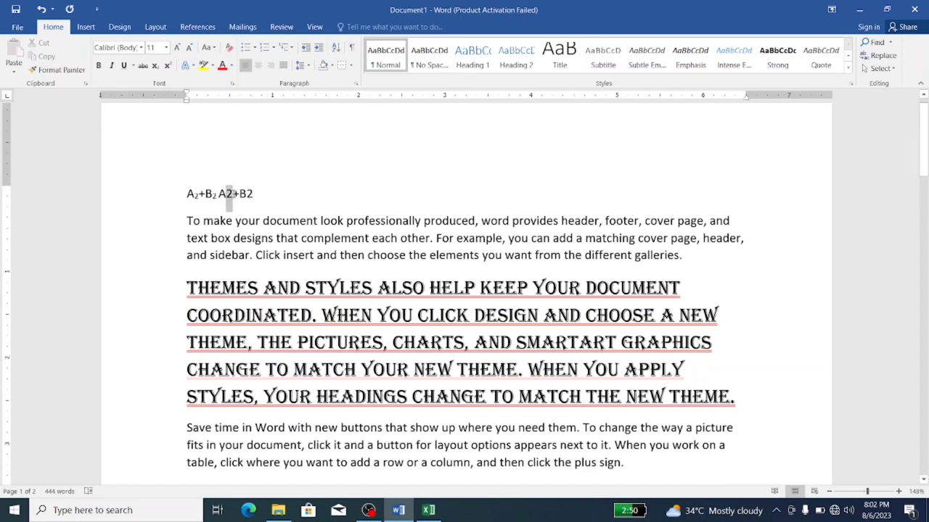
pyautogui.click(167, 66)
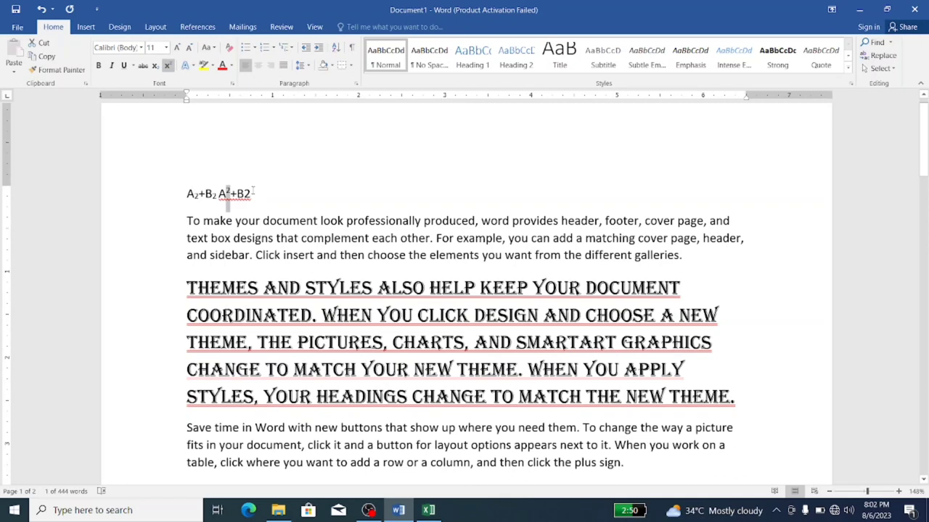
pyautogui.moveTo(244, 193); pyautogui.dragTo(251, 194)
pyautogui.click(168, 66)
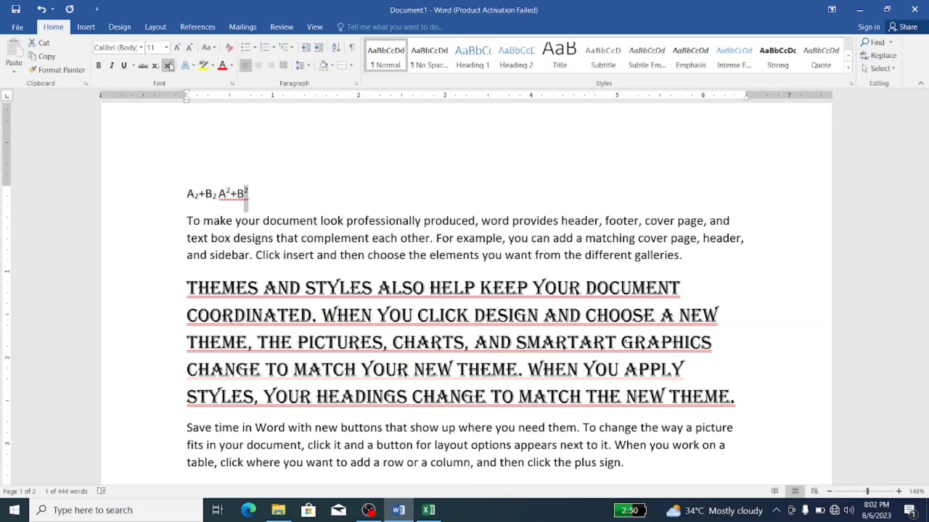
pyautogui.click(283, 166)
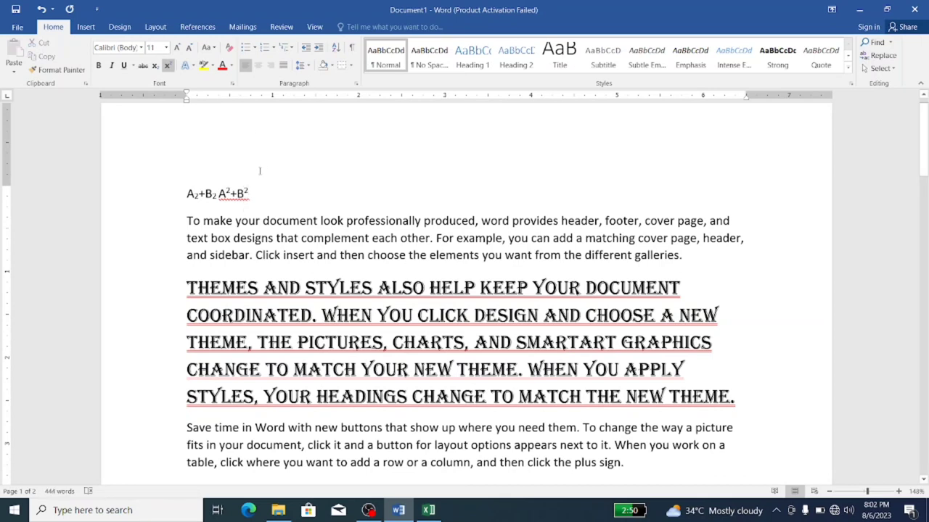
# Undo the last edit and put the insertion point back in the formula line.
pyautogui.hotkey('ctrl', 'z')
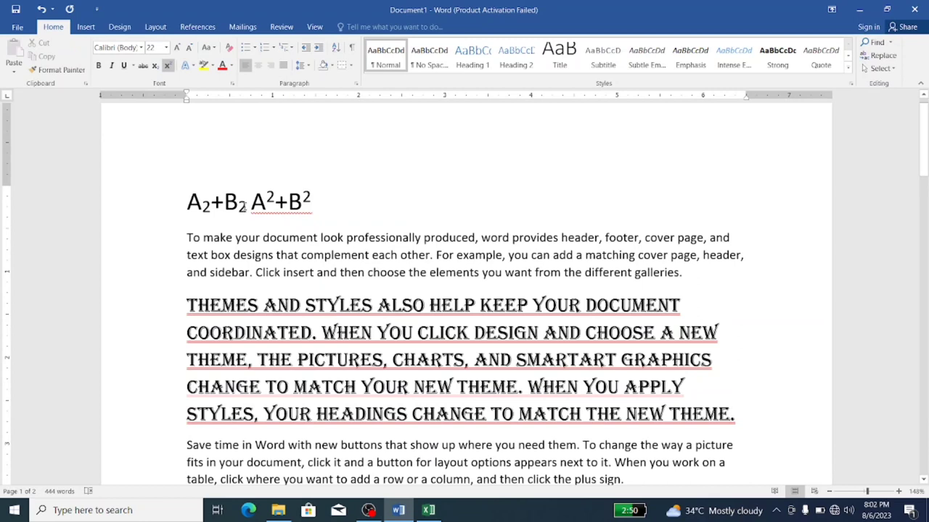
pyautogui.click(251, 206)
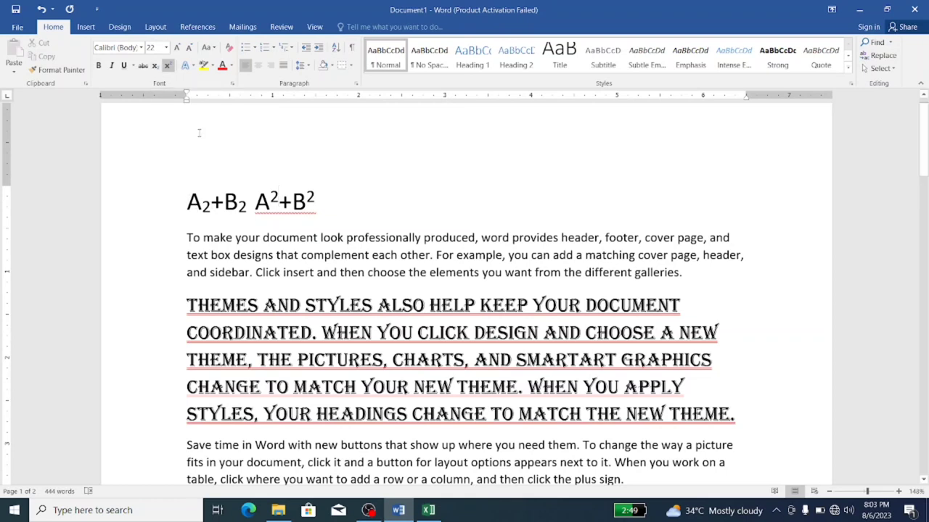
pyautogui.press('Left')
# Apply the orange outlined text effect to the paragraph below the formulas.
pyautogui.moveTo(684, 278)
pyautogui.mouseDown()
pyautogui.moveTo(277, 254)
pyautogui.moveTo(182, 234)
pyautogui.mouseUp()
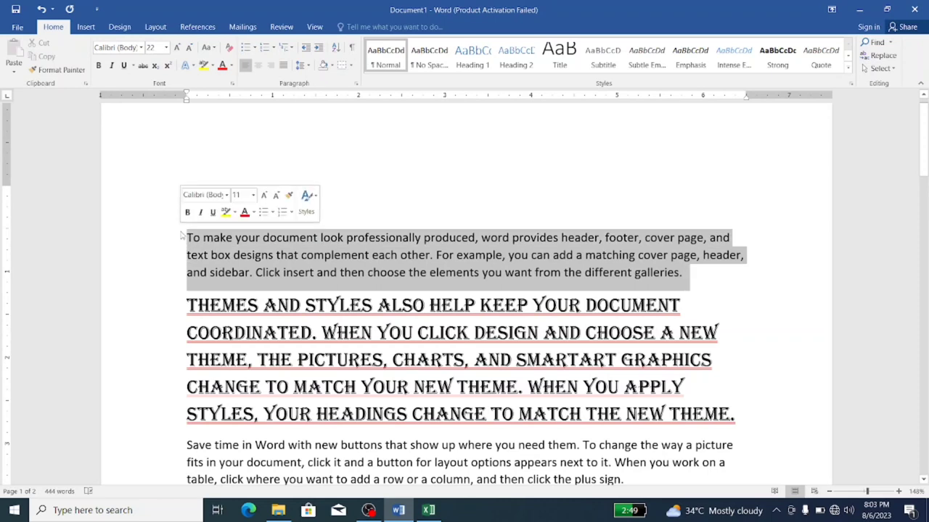
pyautogui.click(192, 66)
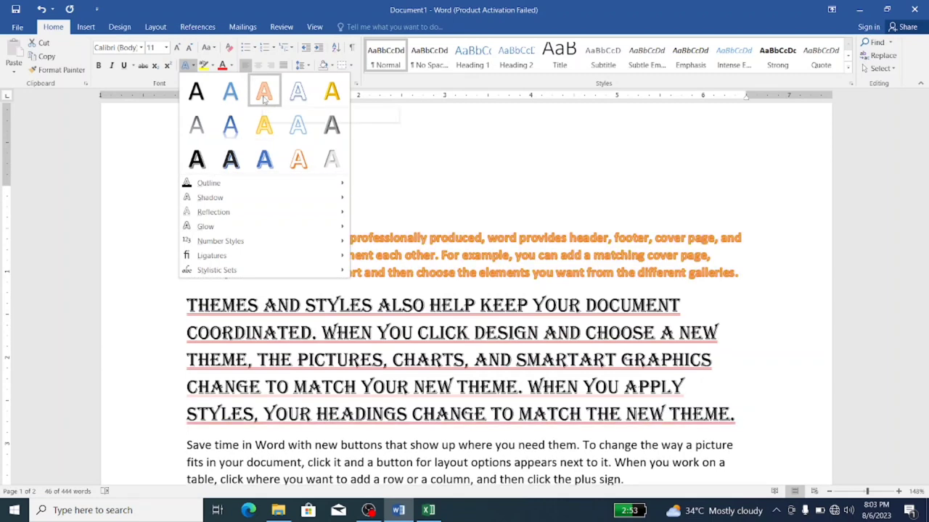
pyautogui.click(264, 95)
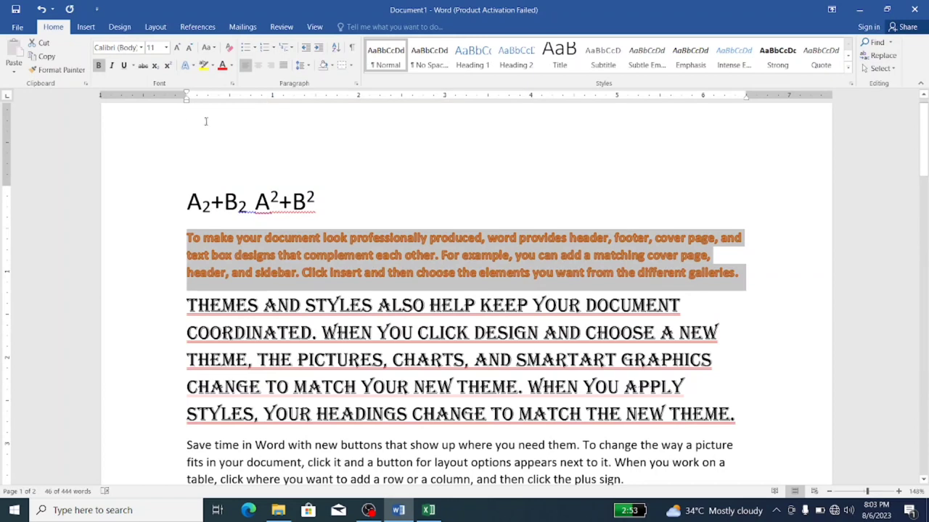
# Change the paragraph's text outline colour to blue.
pyautogui.click(190, 66)
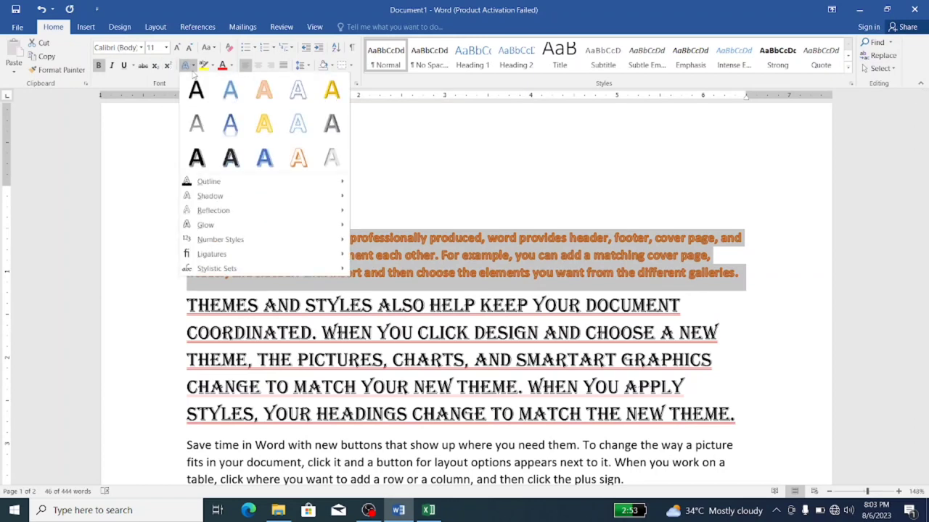
pyautogui.moveTo(240, 182)
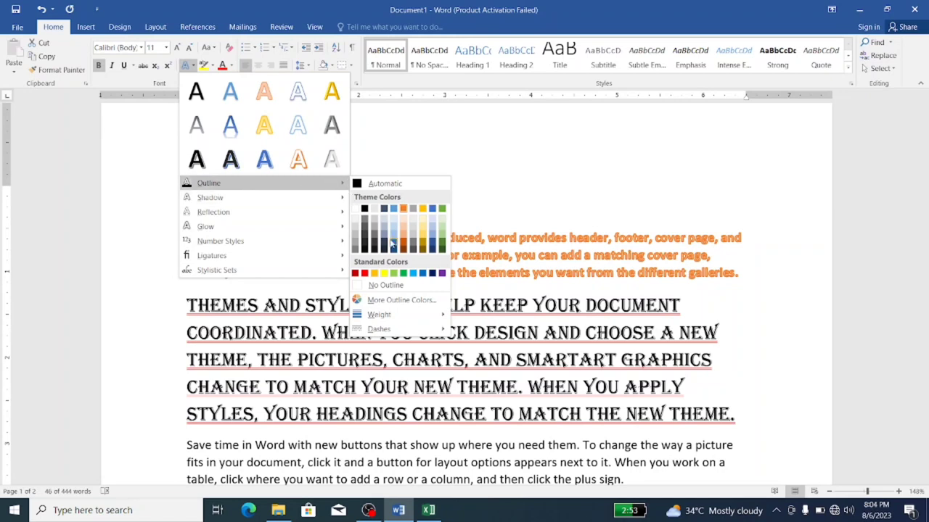
pyautogui.click(432, 246)
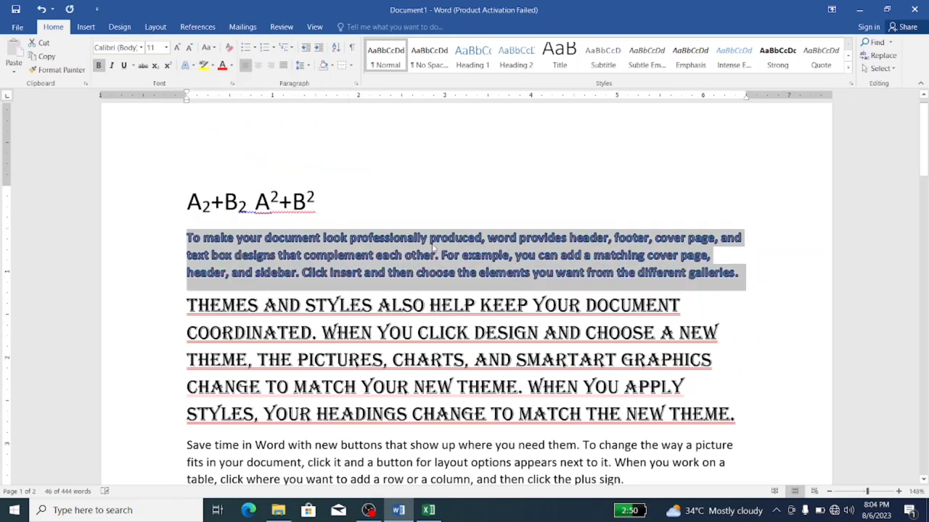
pyautogui.click(348, 211)
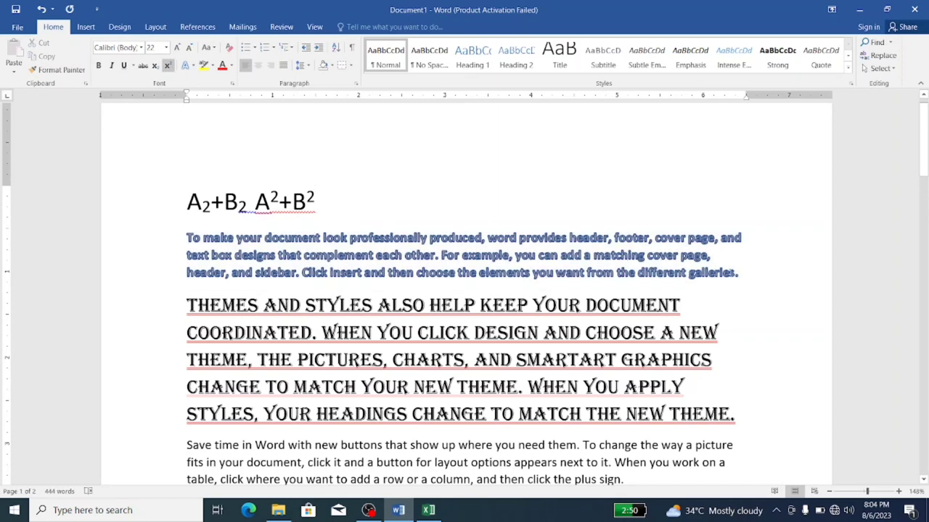
# Grow the blue-outlined paragraph's font size to 20 pt.
pyautogui.moveTo(748, 275); pyautogui.dragTo(175, 241)
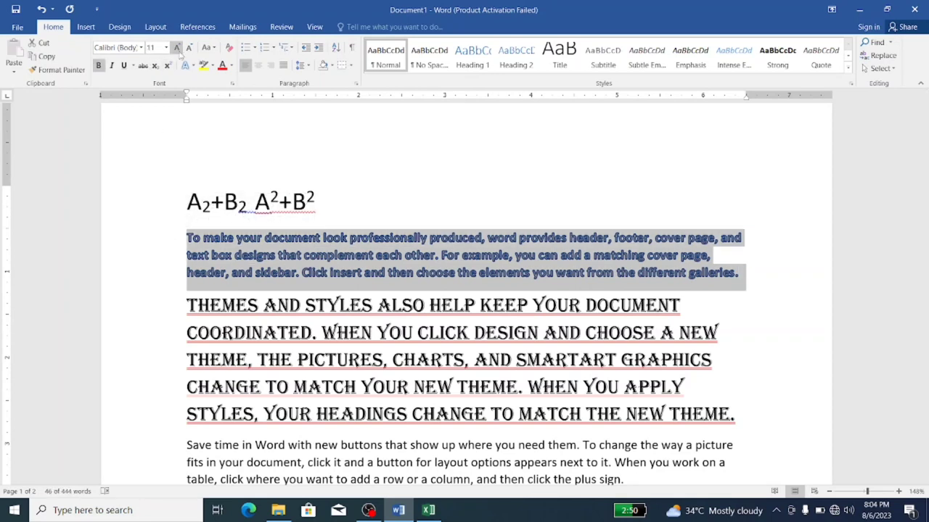
pyautogui.click(176, 49)
pyautogui.click(177, 49)
pyautogui.click(175, 49)
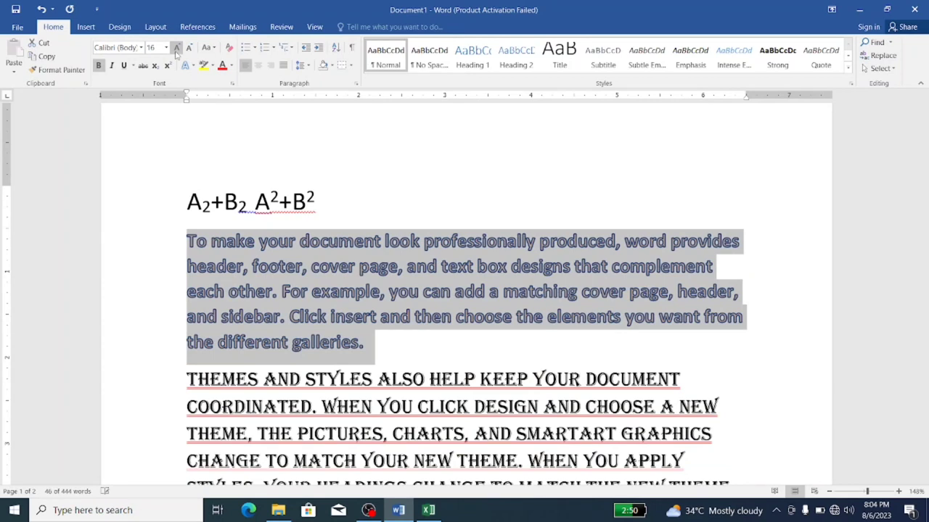
pyautogui.click(176, 49)
pyautogui.click(176, 50)
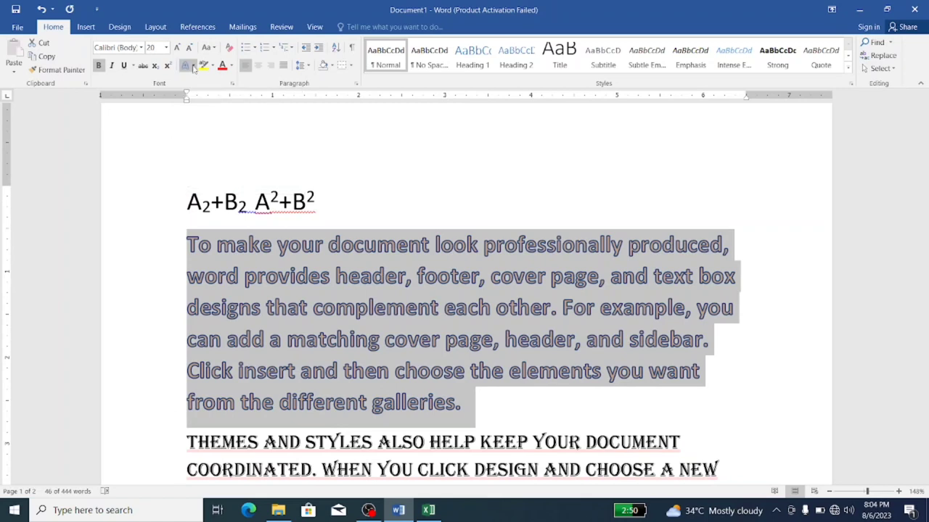
# Give the paragraph an Offset Diagonal Top Right shadow.
pyautogui.click(193, 66)
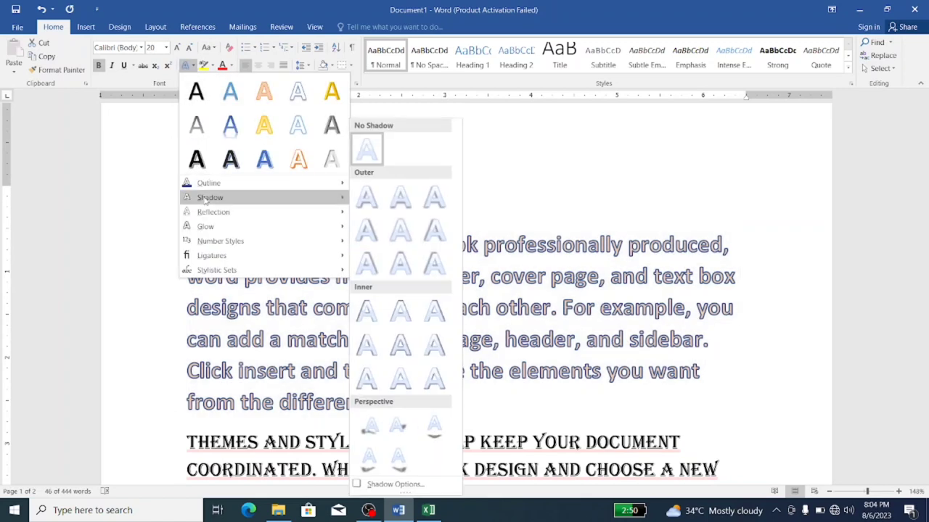
pyautogui.moveTo(297, 211)
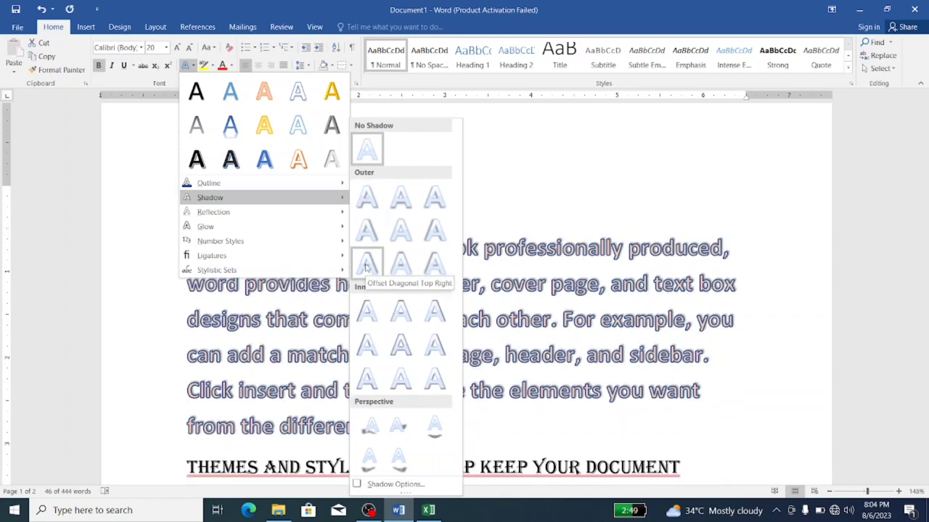
pyautogui.click(366, 266)
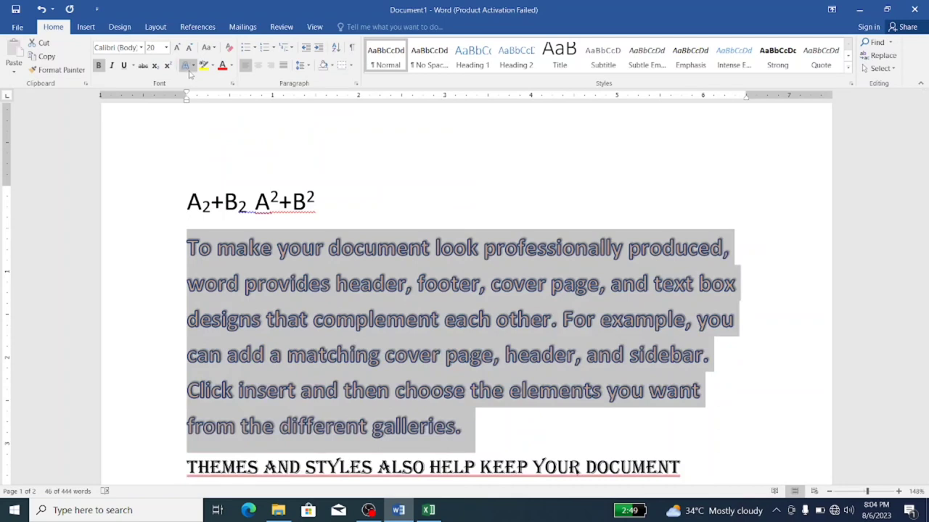
# Browse the Reflection, Glow and Number Styles text effect options.
pyautogui.click(189, 66)
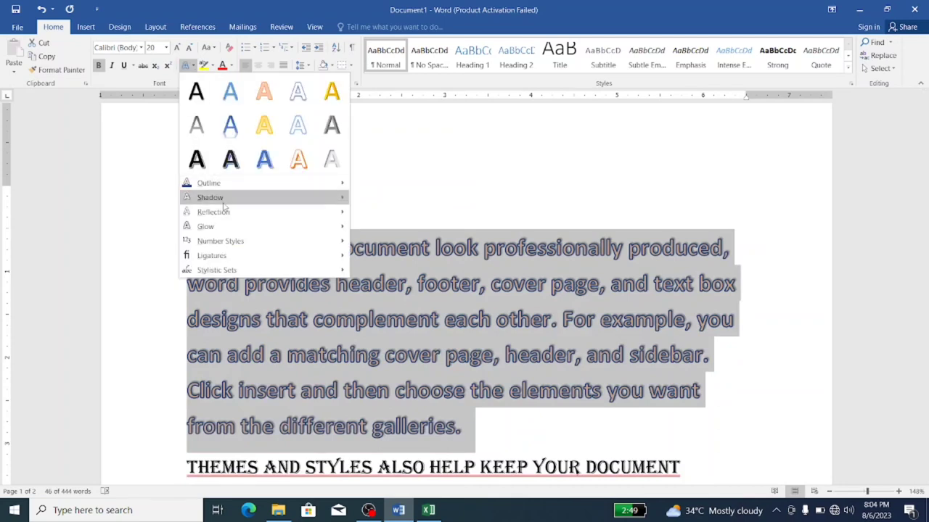
pyautogui.moveTo(218, 212)
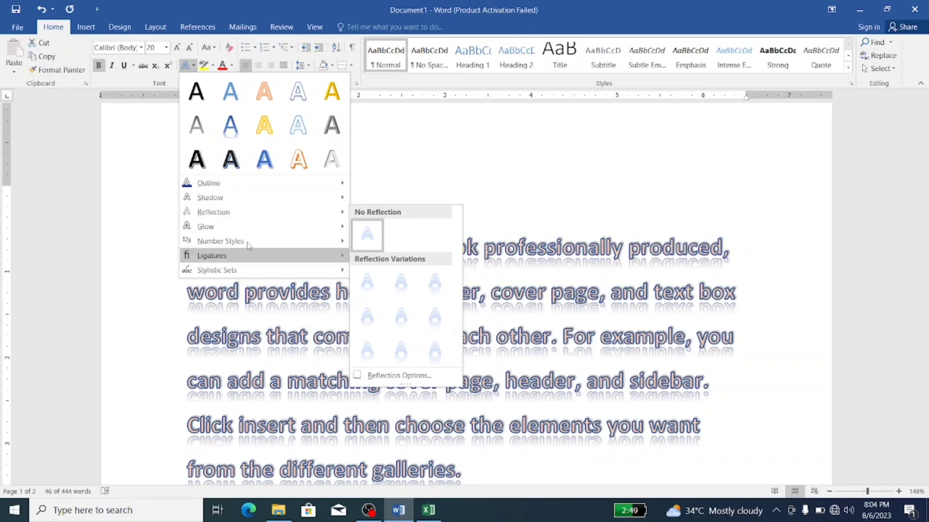
pyautogui.moveTo(268, 229)
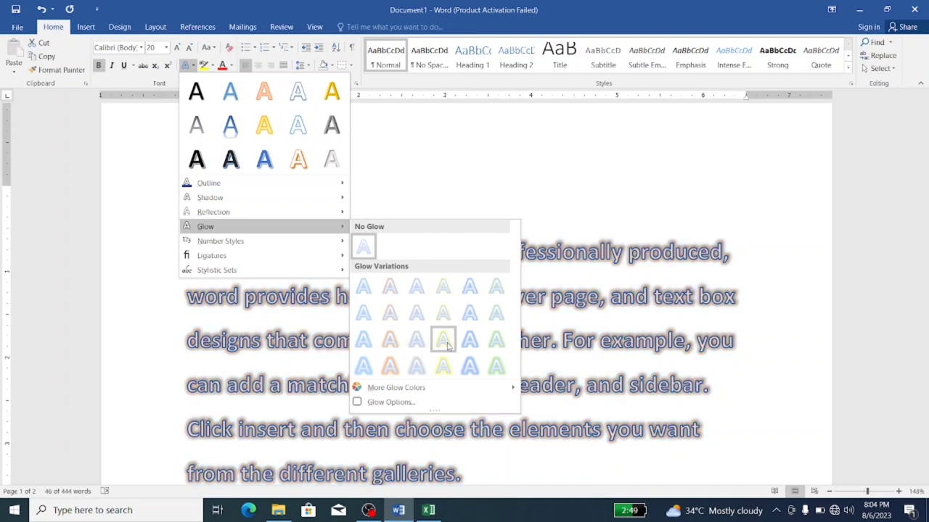
pyautogui.moveTo(225, 245)
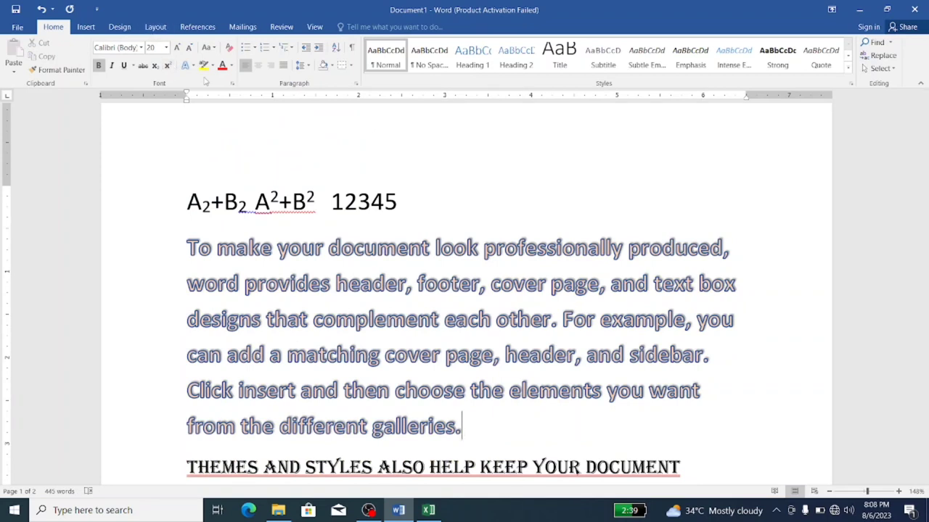
# Highlight the words 'To make your document' in turquoise.
pyautogui.moveTo(186, 248)
pyautogui.mouseDown()
pyautogui.moveTo(334, 284)
pyautogui.moveTo(434, 248)
pyautogui.mouseUp()
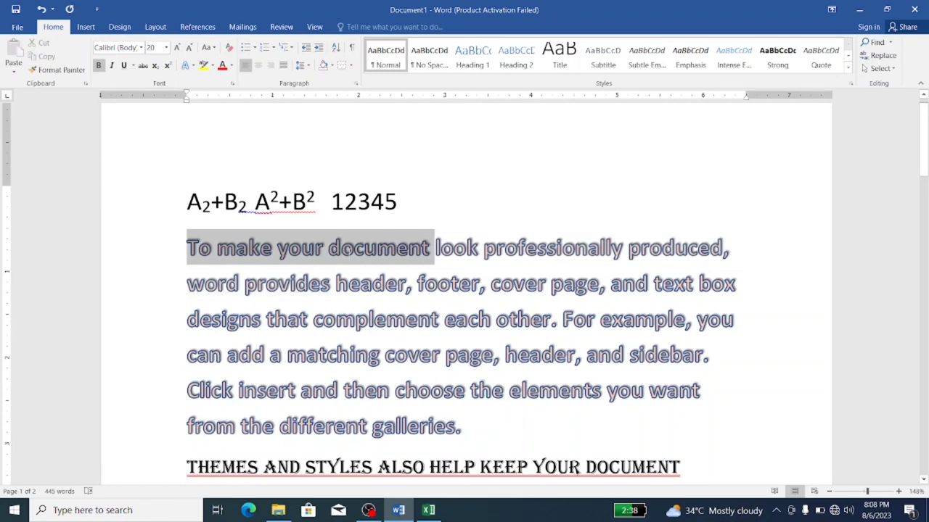
pyautogui.click(212, 65)
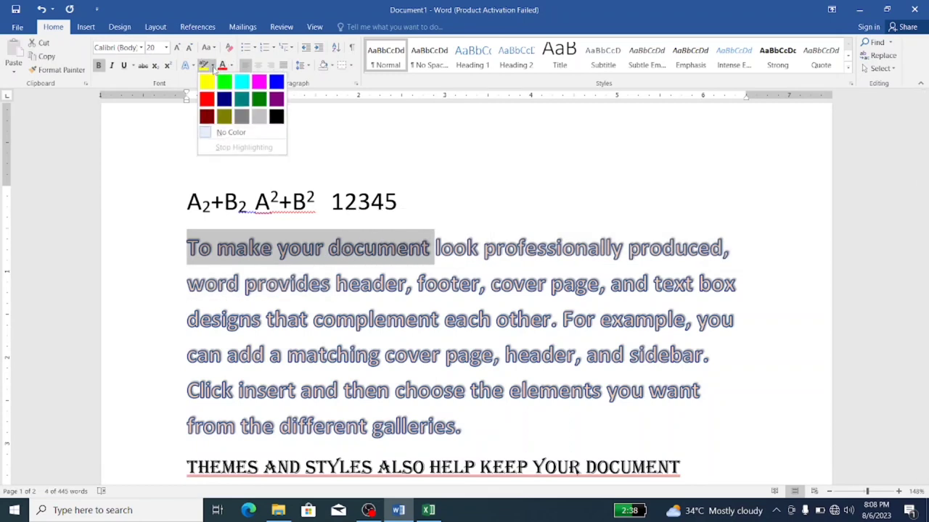
pyautogui.click(242, 85)
pyautogui.press('Right')
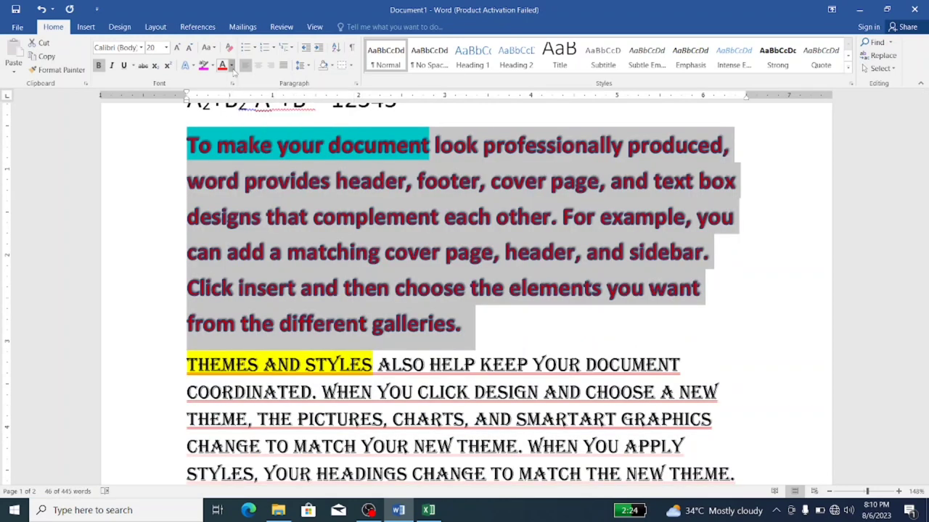
# Colour the first paragraph green, then try a dark green gradient on it.
pyautogui.click(231, 65)
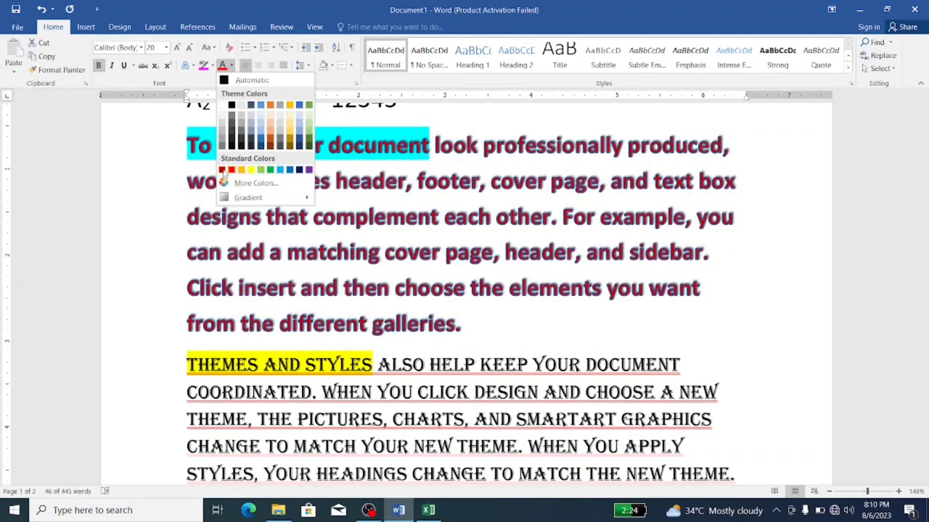
pyautogui.click(270, 170)
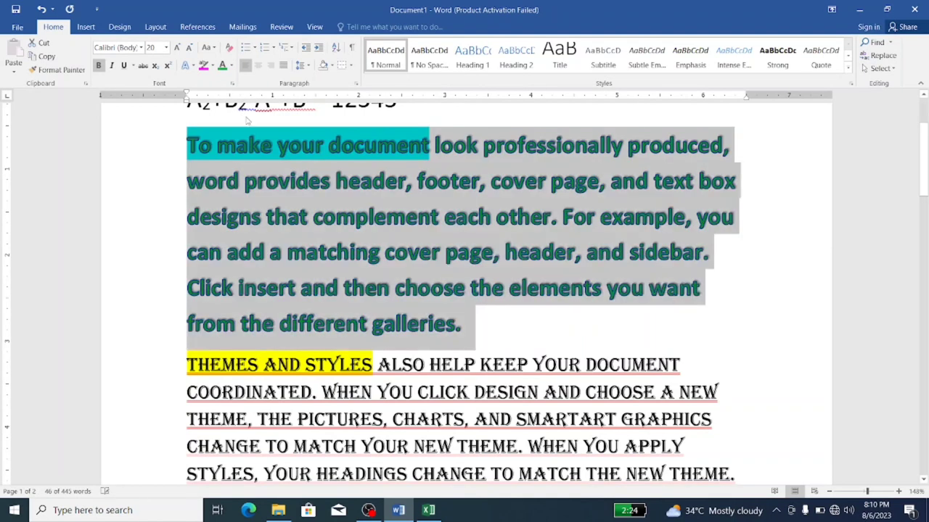
pyautogui.click(798, 341)
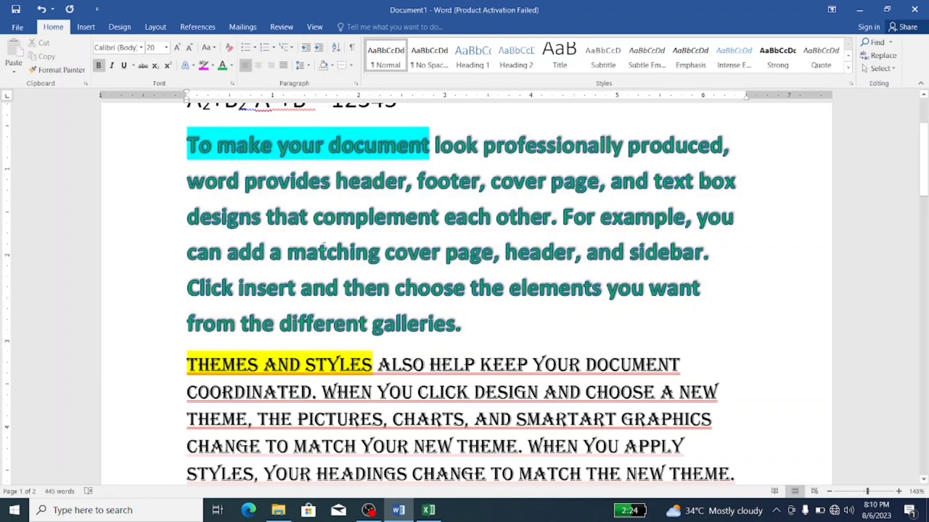
pyautogui.tripleClick(323, 246)
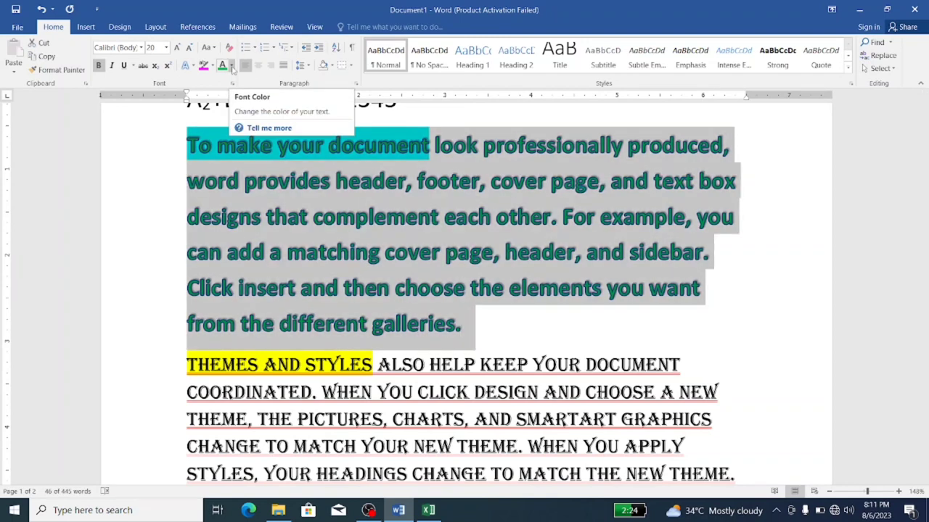
pyautogui.click(232, 66)
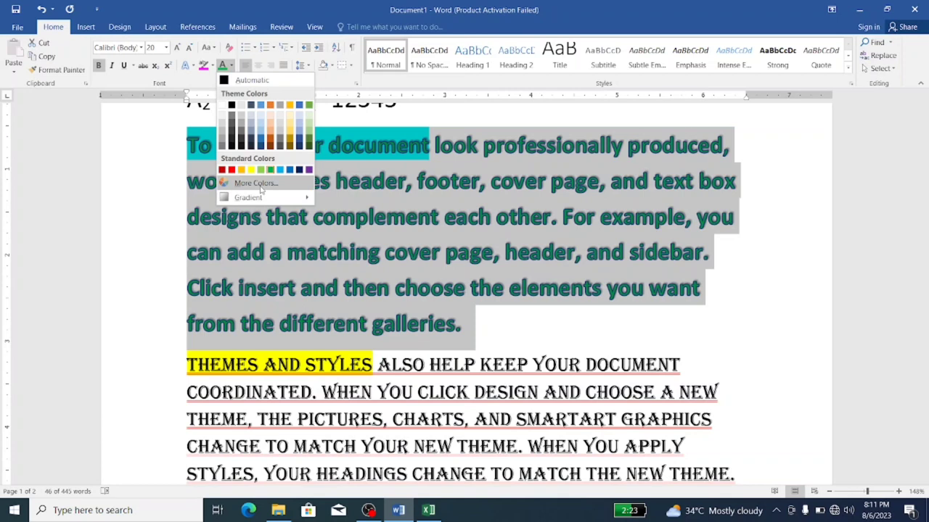
pyautogui.moveTo(261, 203)
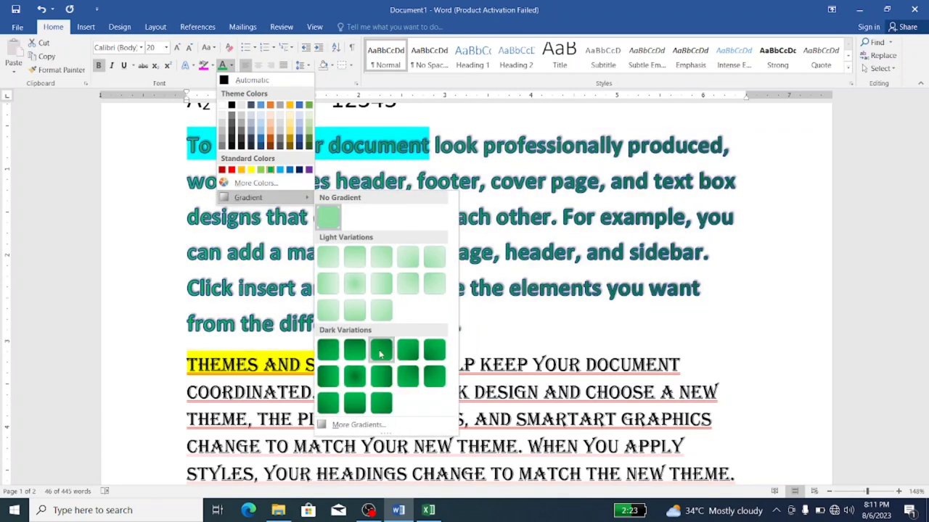
pyautogui.click(378, 354)
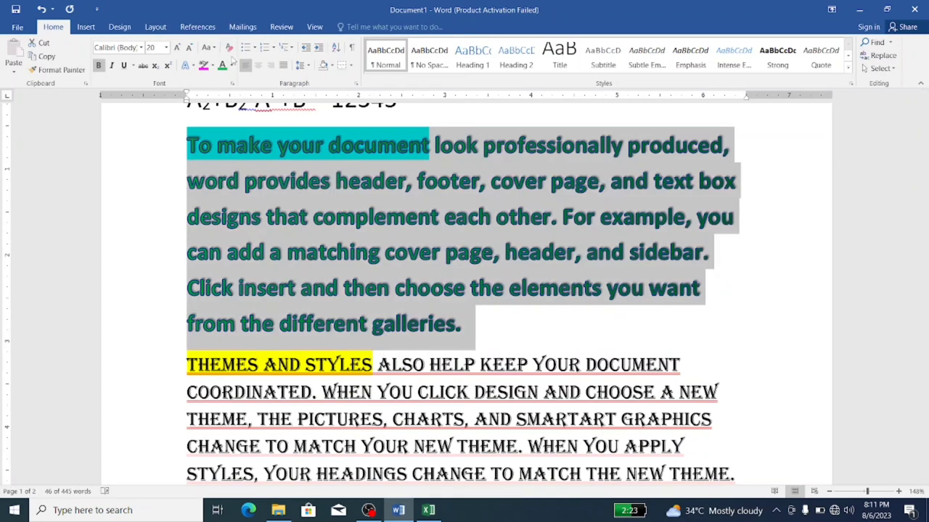
# Recolour the paragraph orange-brown with a light orange gradient.
pyautogui.click(232, 65)
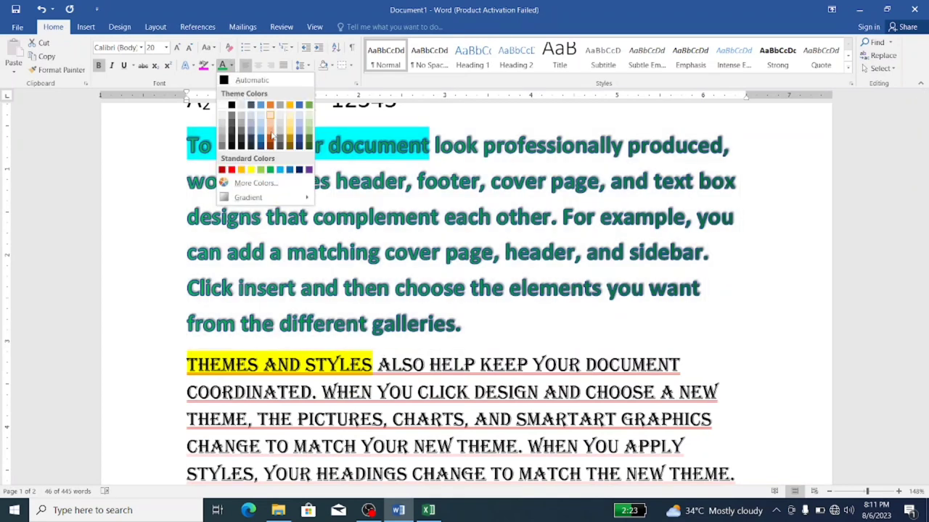
pyautogui.click(269, 142)
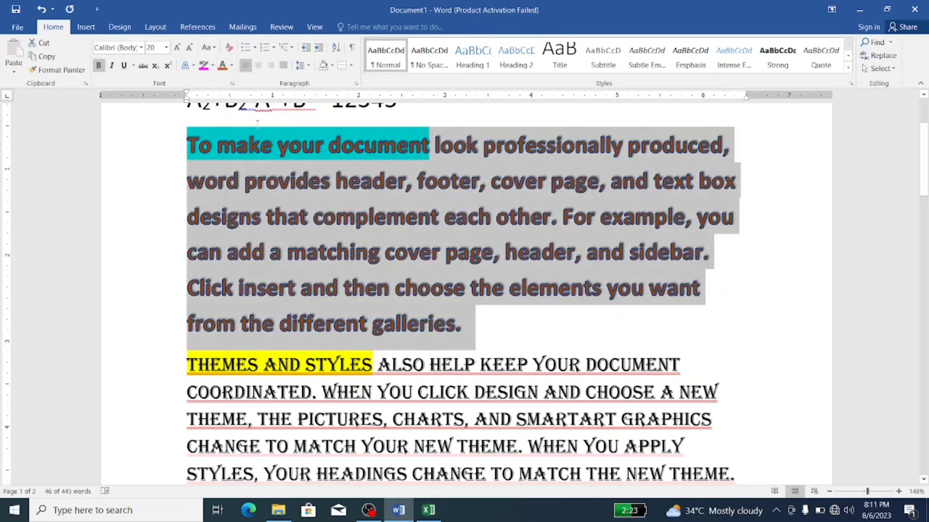
pyautogui.click(231, 66)
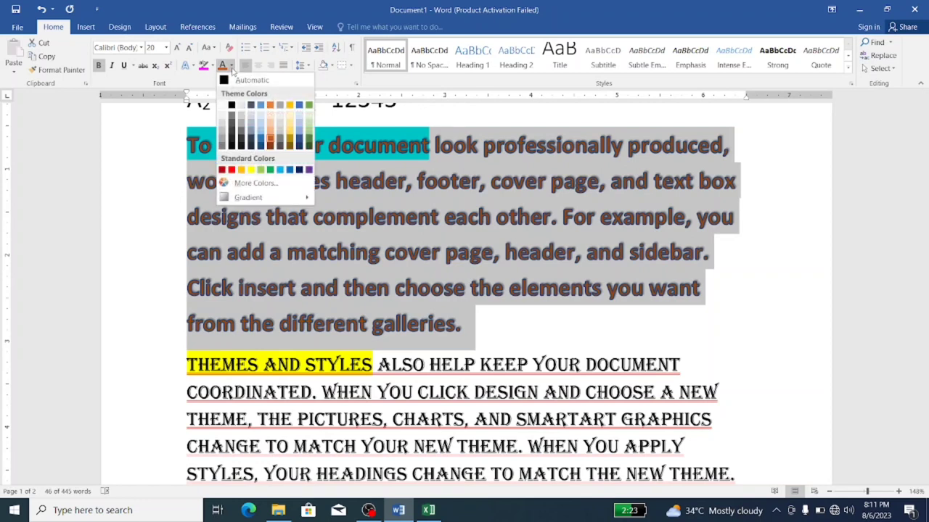
pyautogui.moveTo(253, 198)
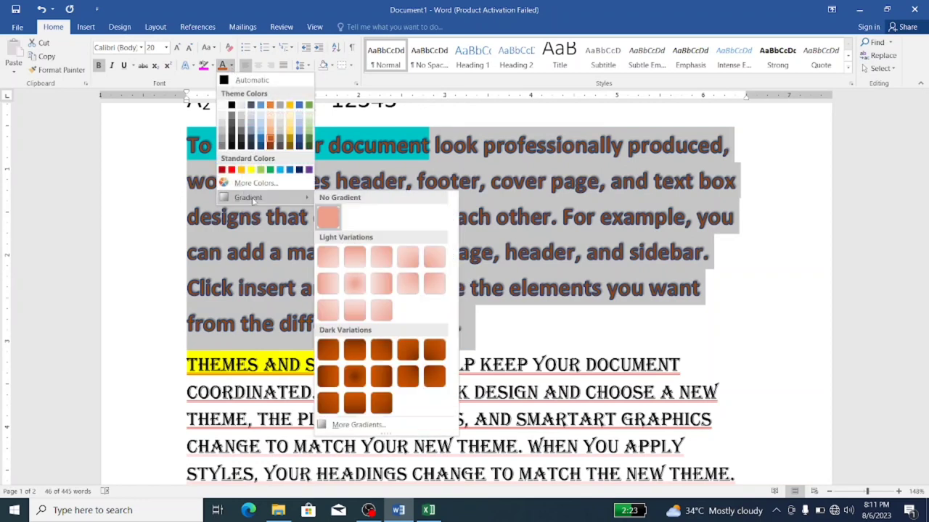
pyautogui.click(355, 285)
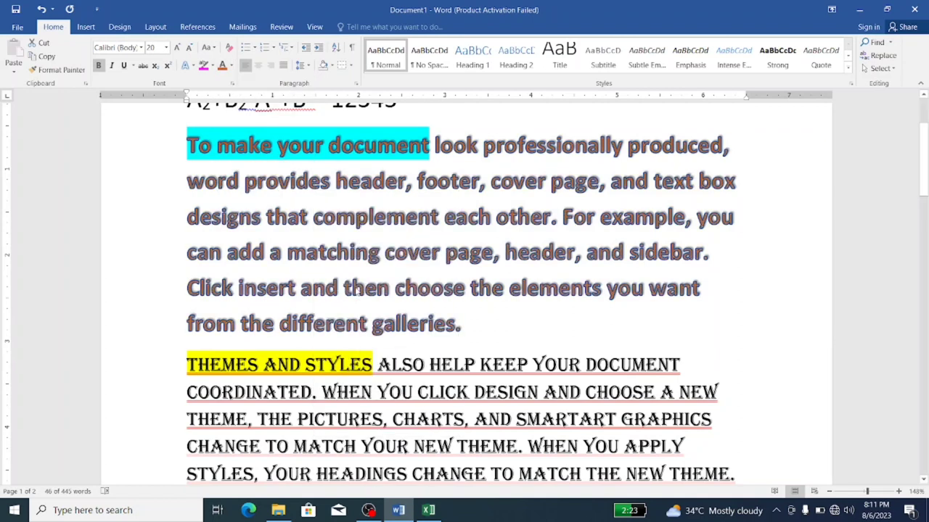